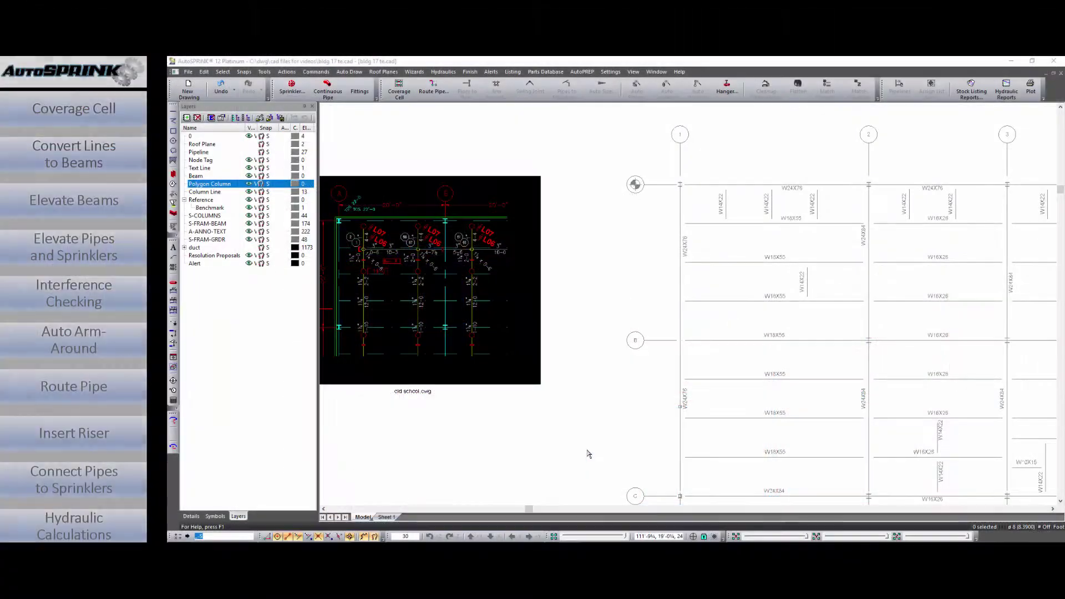
Step: Examine the old school.dwg reference drawing and the structural beam plan beside it
middle_drag(575, 449, 645, 455)
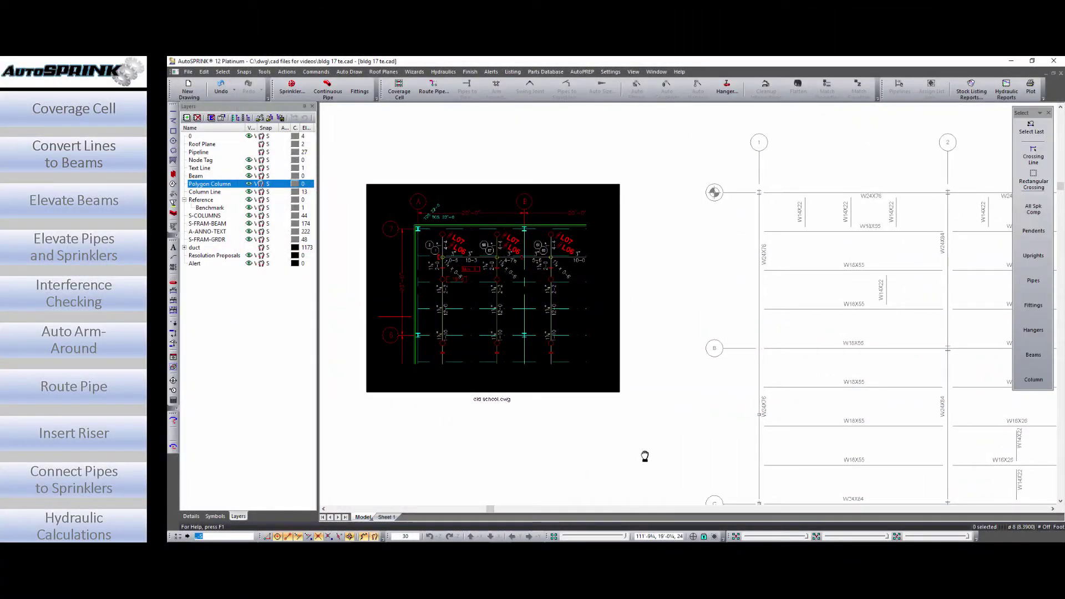
scroll(556, 351, up, 3)
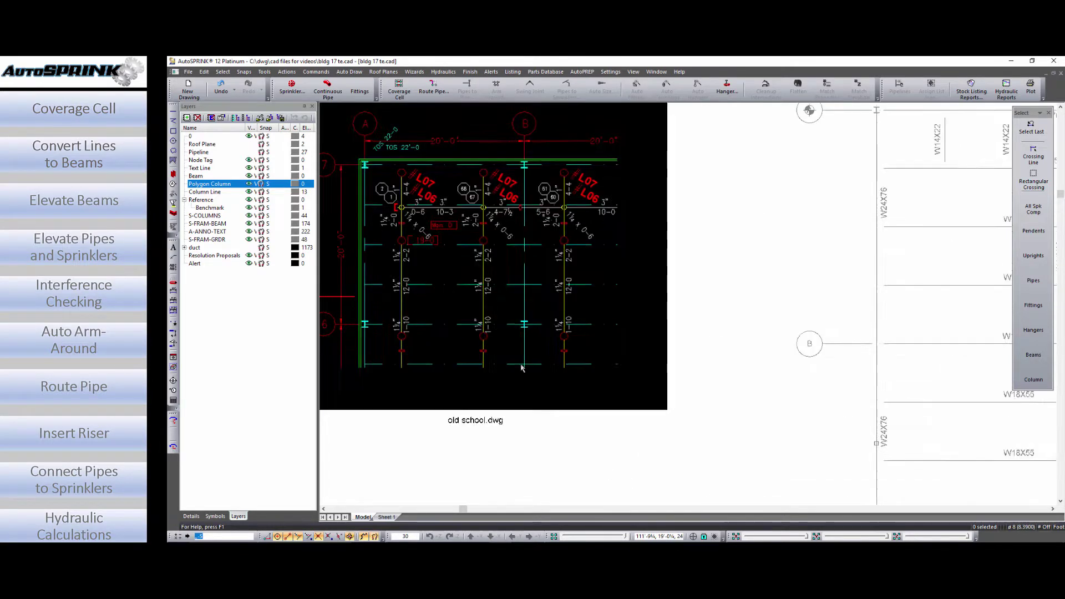
mouse_move(628, 384)
shift+middle_down()
mouse_move(714, 364)
mouse_move(656, 305)
mouse_move(657, 326)
mouse_move(583, 299)
shift+middle_up()
key(F5)
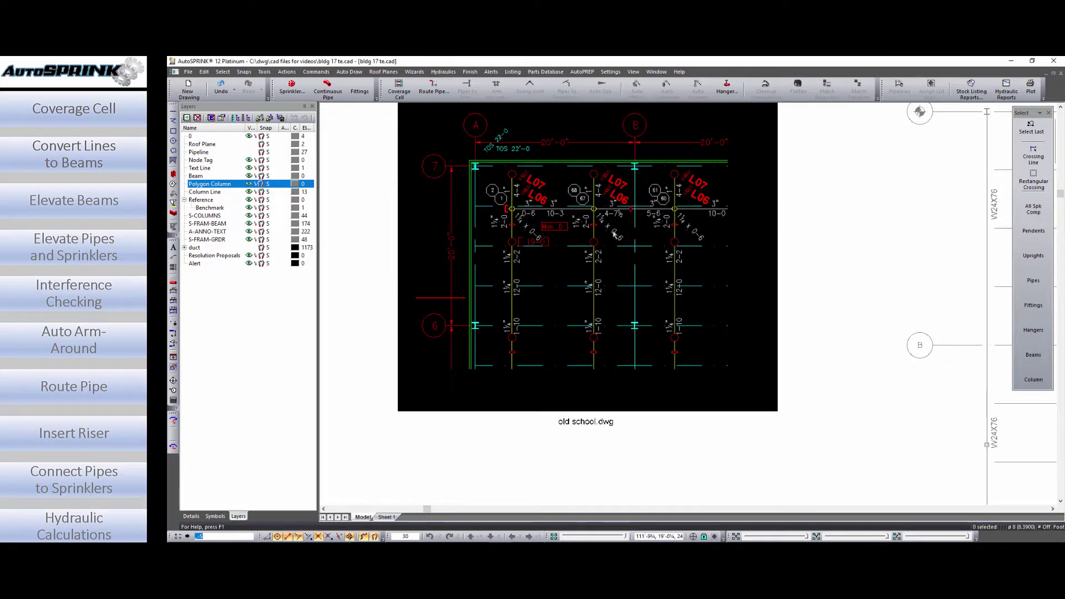
scroll(604, 214, up, 5)
scroll(591, 216, down, 7)
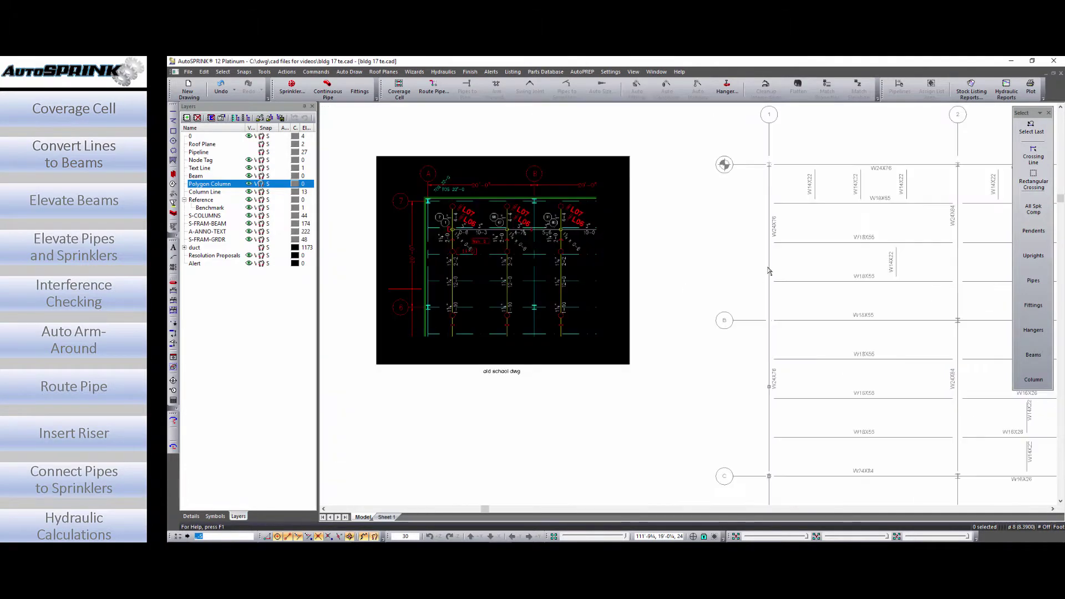
scroll(769, 270, down, 3)
scroll(555, 245, up, 8)
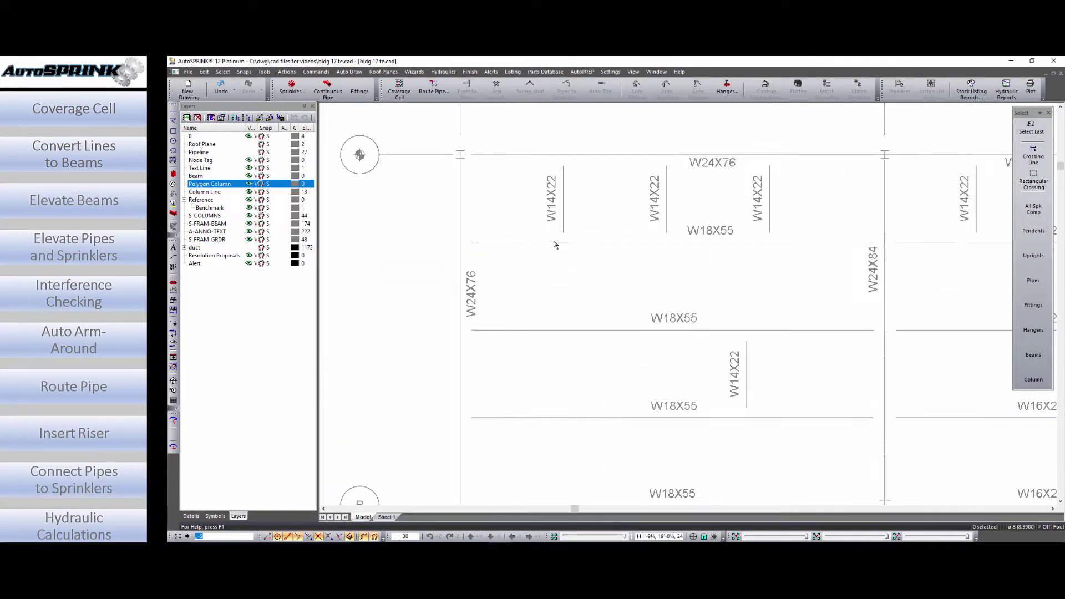
Step: Place a coverage cell over the bay between grid lines 1 and 2, from column A-2 to column F-1
middle_drag(656, 428, 670, 468)
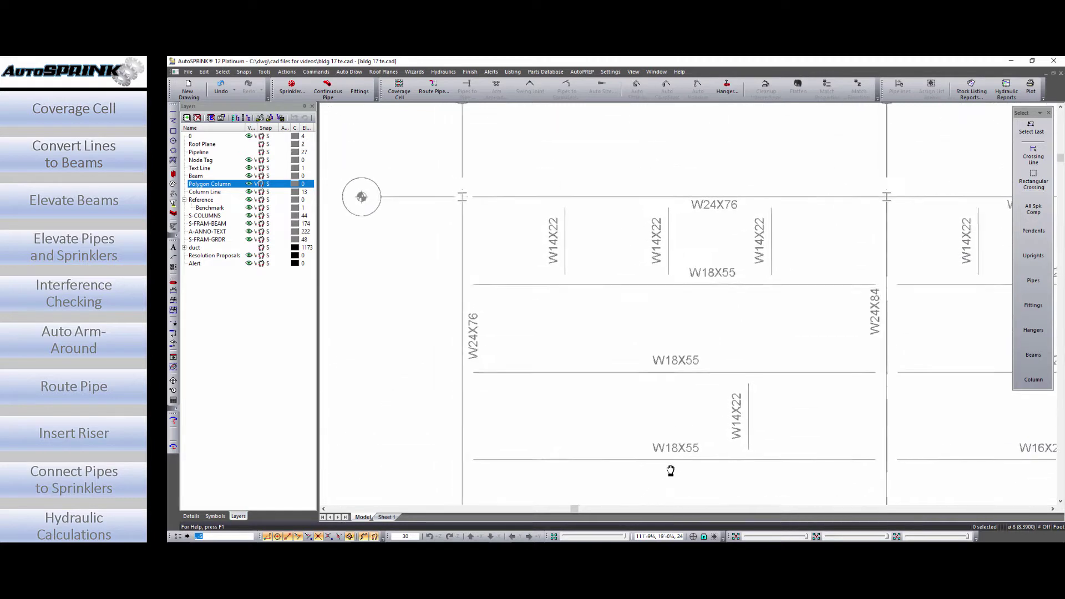
scroll(592, 333, down, 2)
click(402, 95)
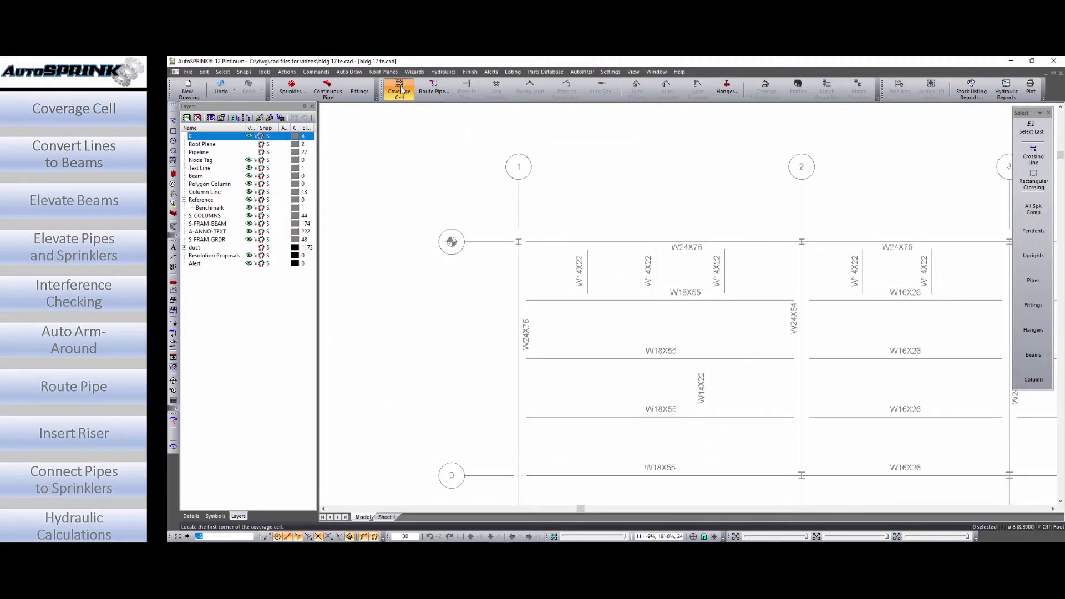
scroll(799, 260, up, 6)
click(793, 256)
scroll(765, 226, down, 8)
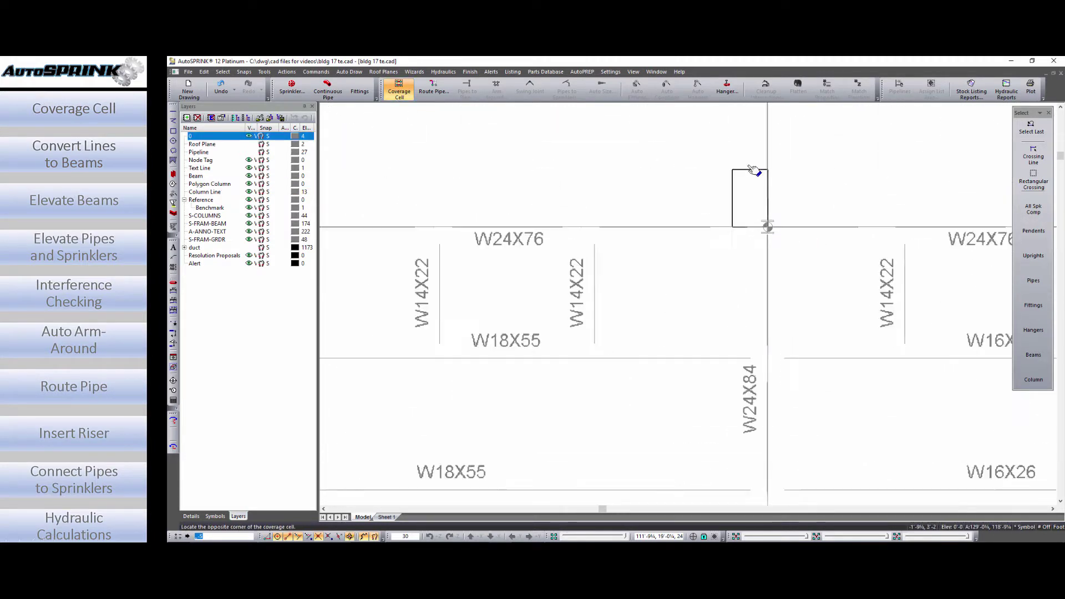
scroll(727, 321, up, 4)
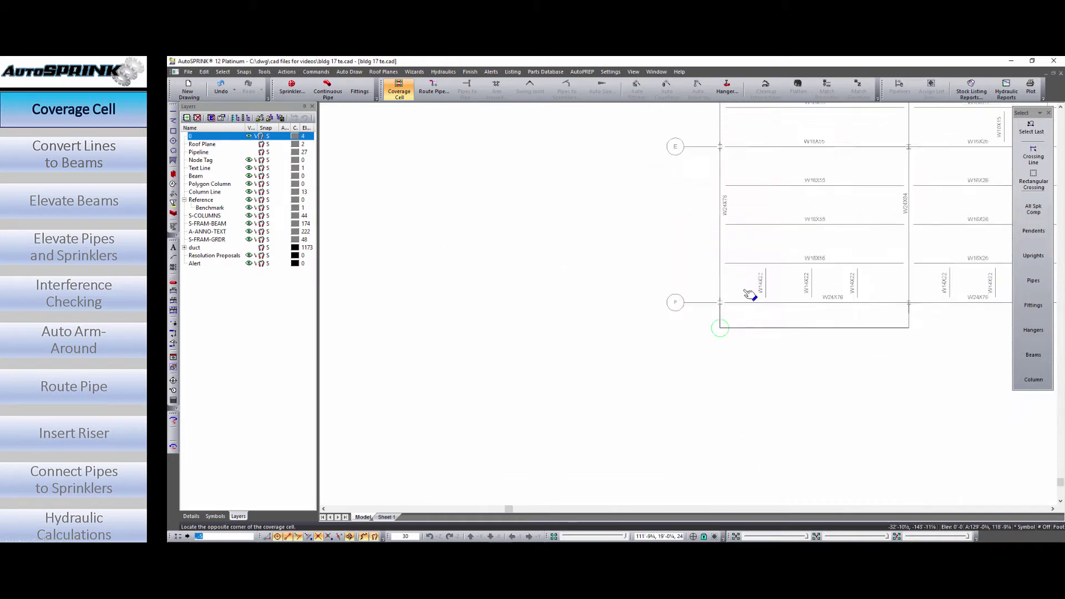
scroll(720, 303, up, 3)
click(720, 303)
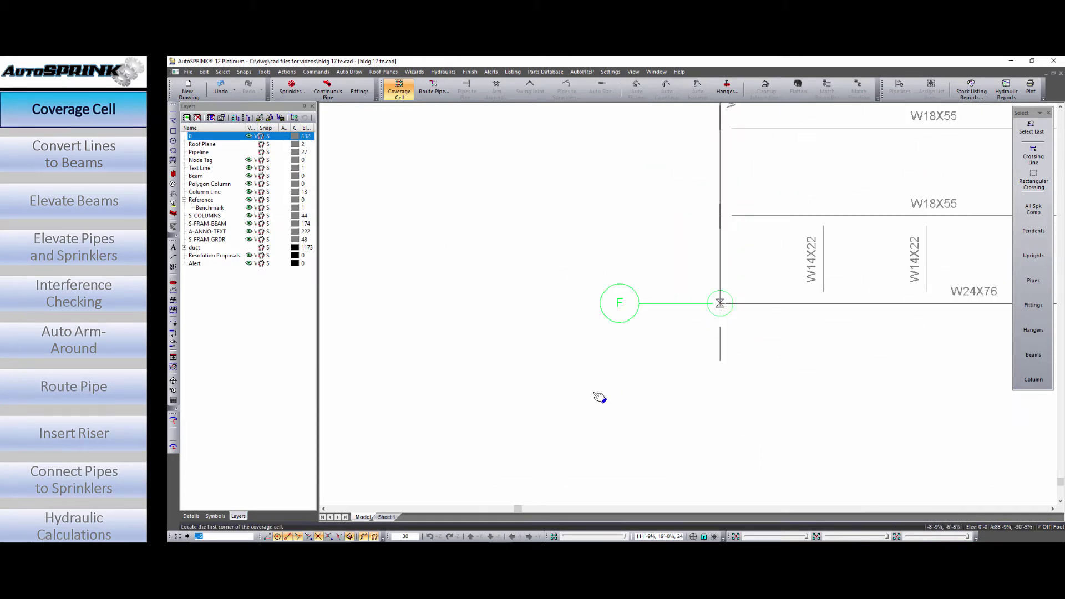
Step: Place a second coverage cell over the bay between grid lines 2 and 3, from column A-3 to column F-2
scroll(516, 425, down, 6)
middle_drag(657, 355, 644, 381)
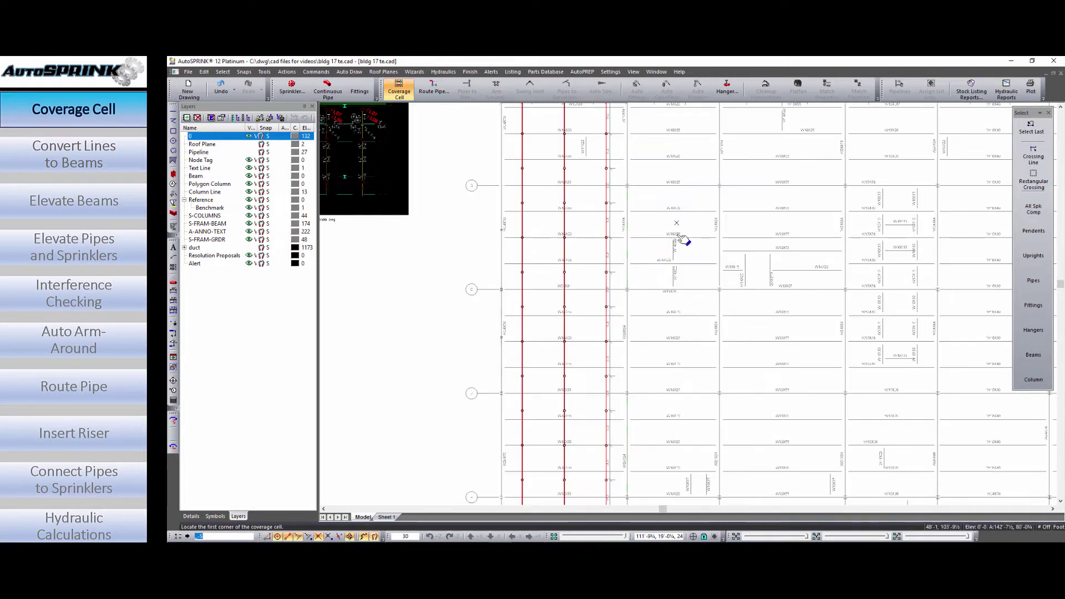
middle_drag(680, 240, 652, 365)
scroll(693, 218, up, 5)
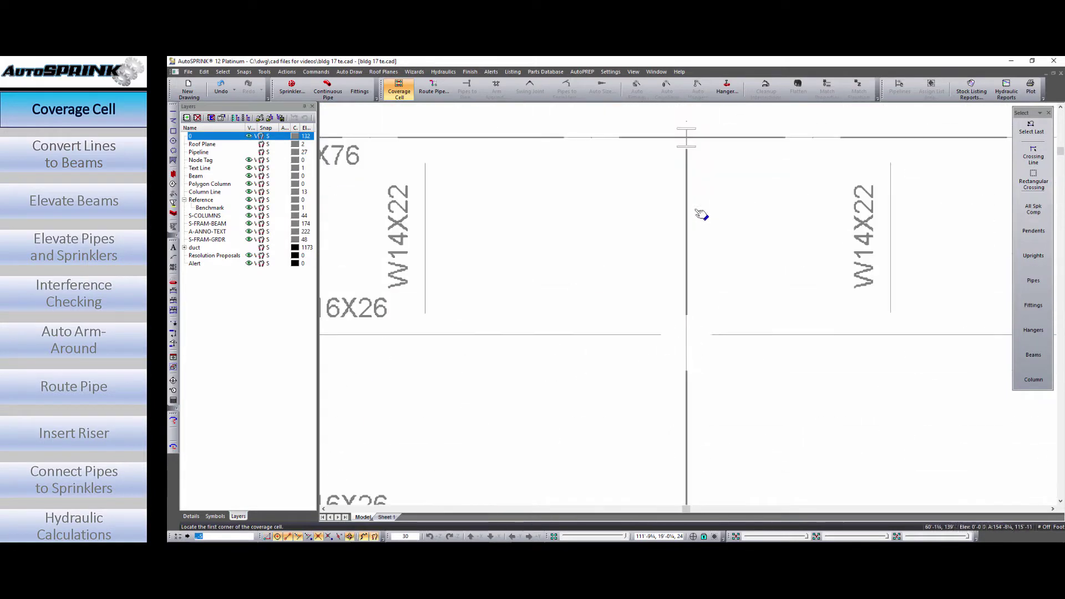
click(687, 137)
scroll(723, 133, down, 4)
scroll(685, 361, up, 6)
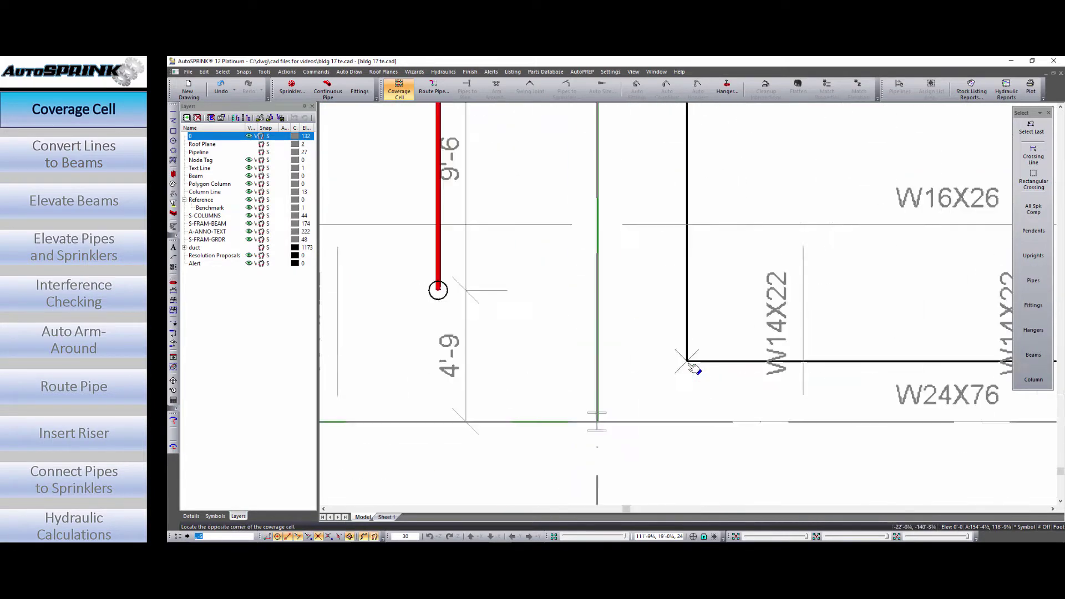
click(607, 423)
scroll(704, 354, down, 4)
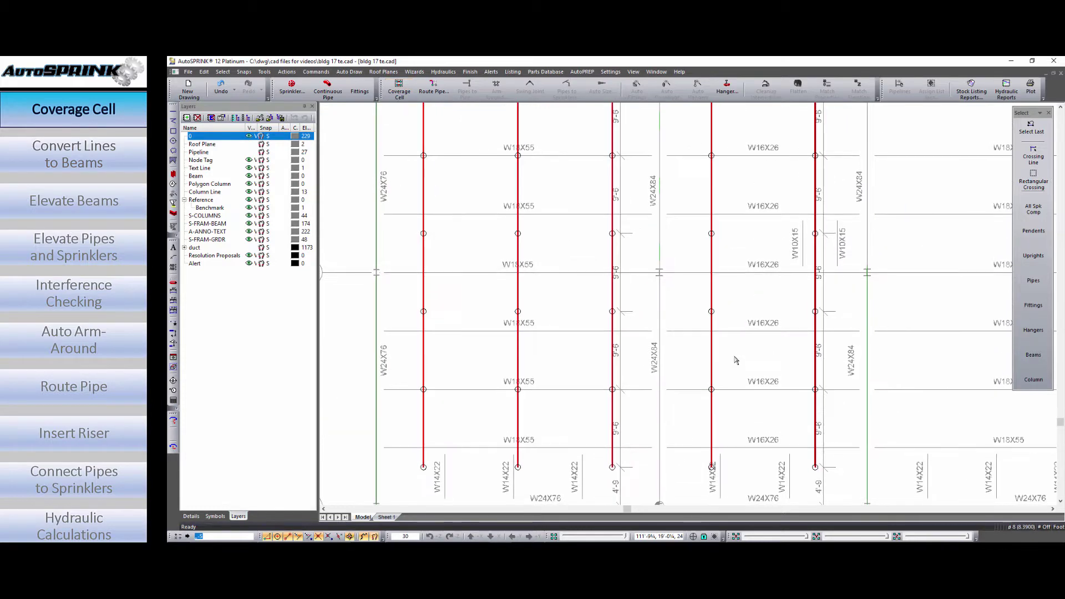
Step: Turn off Place Dimensions in the properties of both coverage cells
scroll(736, 360, up, 5)
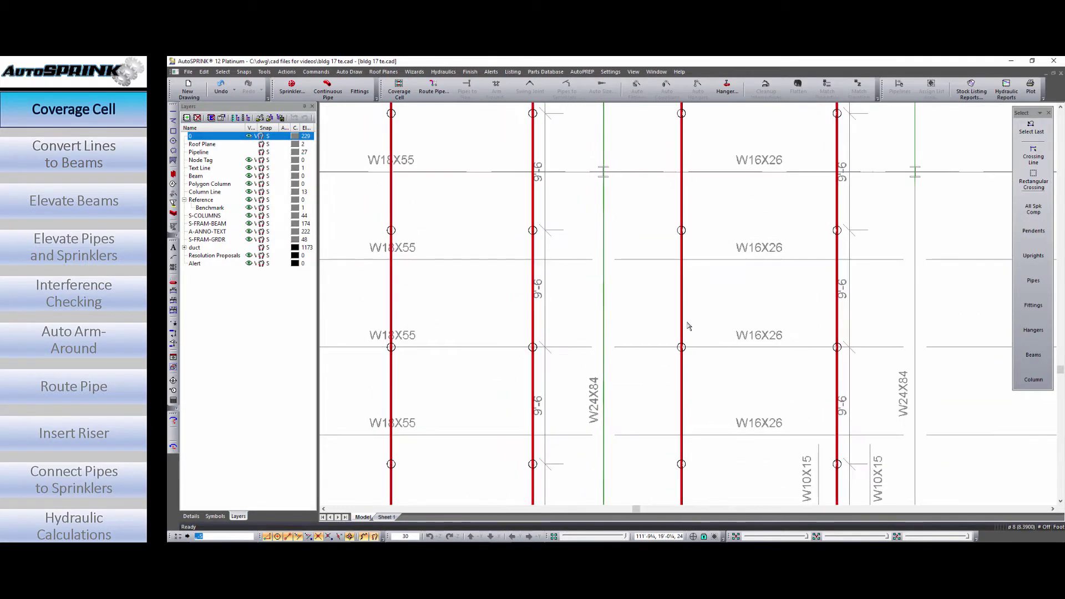
middle_drag(571, 274, 657, 327)
middle_drag(746, 234, 739, 288)
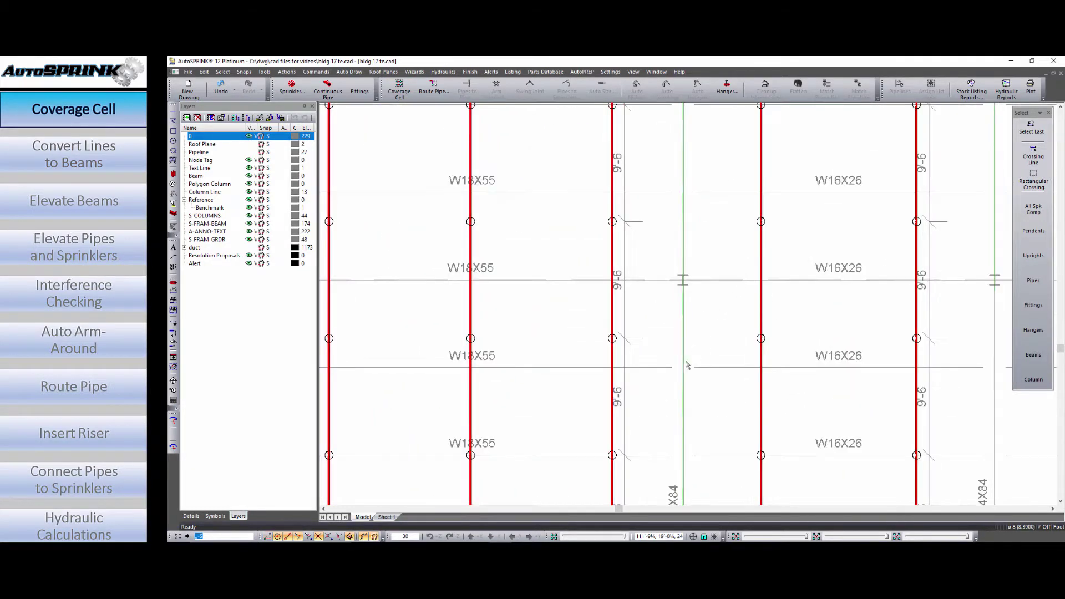
scroll(672, 384, down, 5)
middle_drag(661, 162, 667, 263)
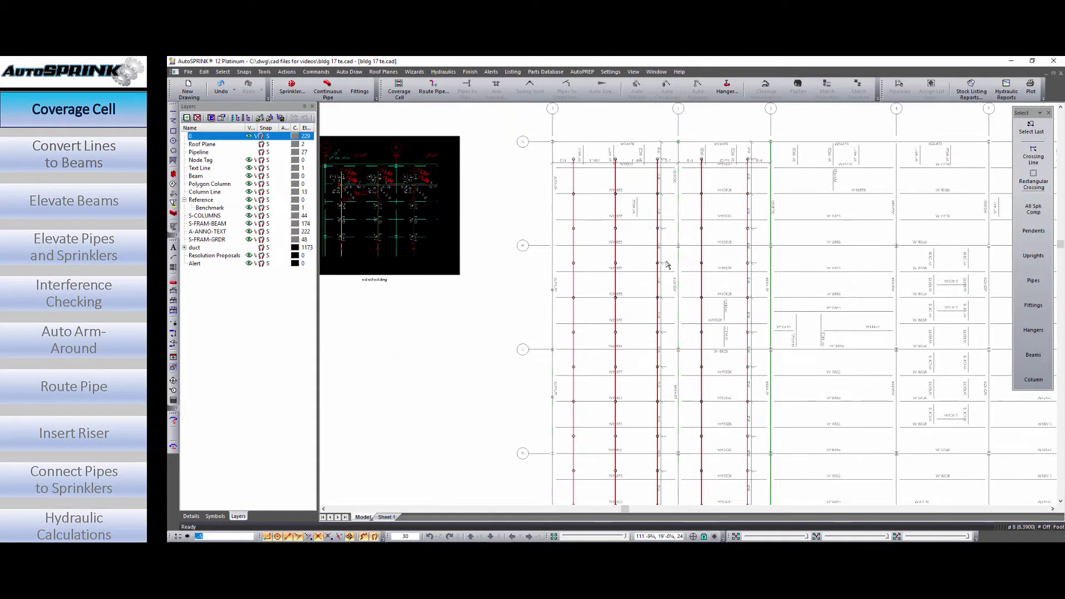
click(658, 236)
shift+click(747, 237)
double_click(679, 325)
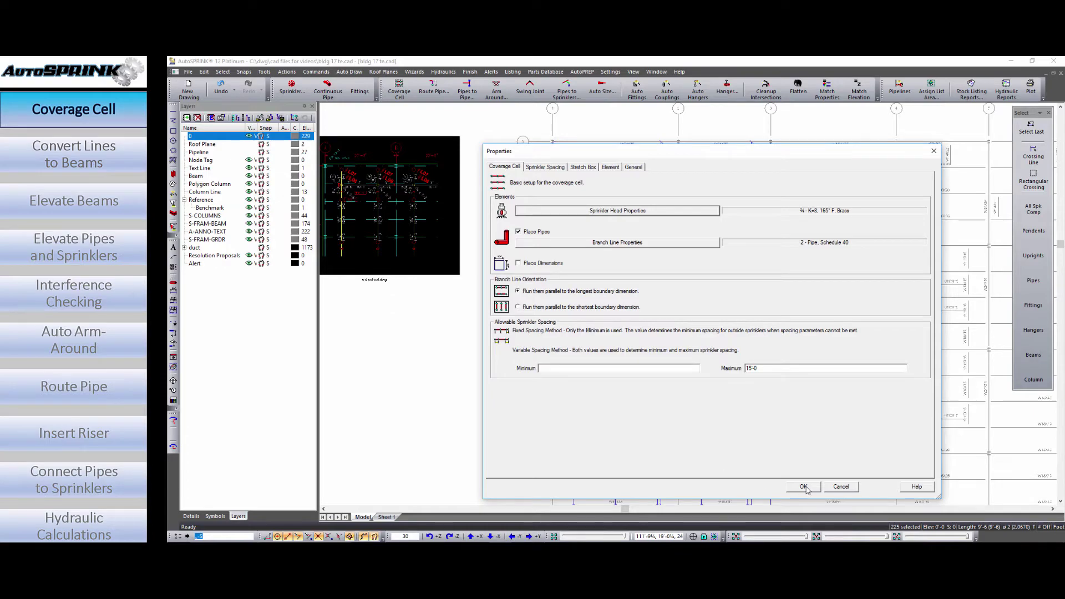
click(803, 487)
Step: Split both selected coverage cells into individual elements and check a single pipe segment between two sprinklers
shift+middle_drag(756, 344, 734, 372)
key(Home)
right_click(660, 313)
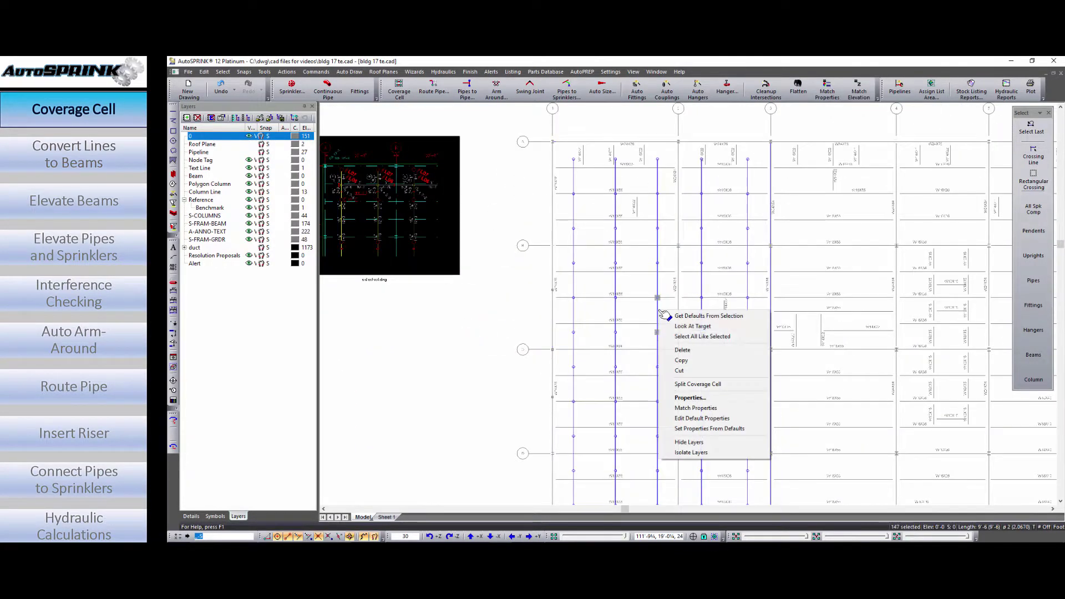
click(699, 371)
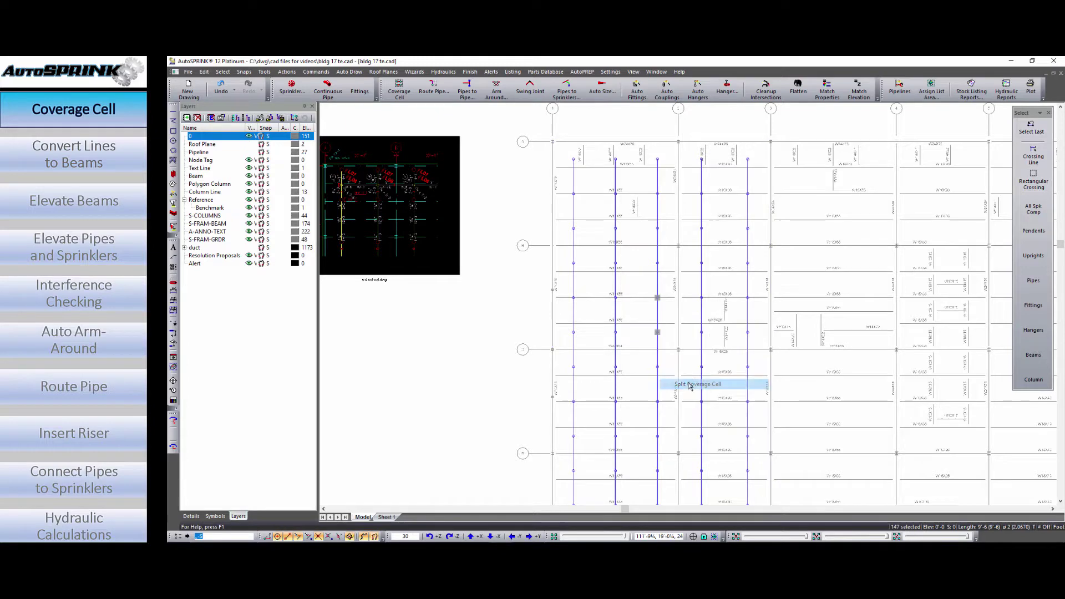
click(637, 287)
scroll(660, 261, up, 4)
click(646, 236)
click(646, 279)
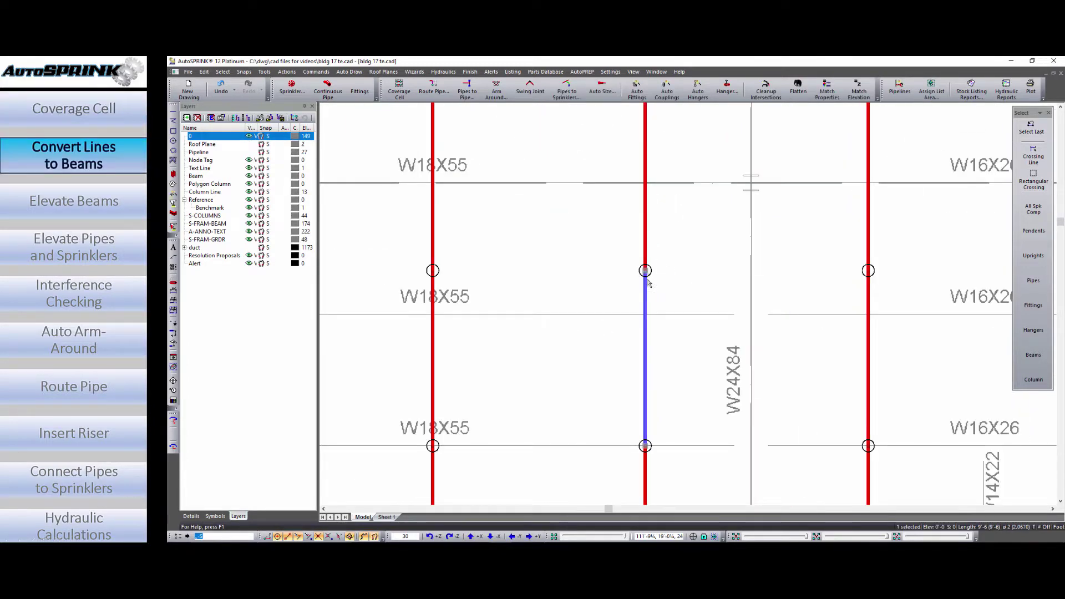
key(Escape)
Step: Inspect the W14X22, W18X55 and W24X76 beam size labels in the bay between grid lines 1 and 2
scroll(682, 324, down, 6)
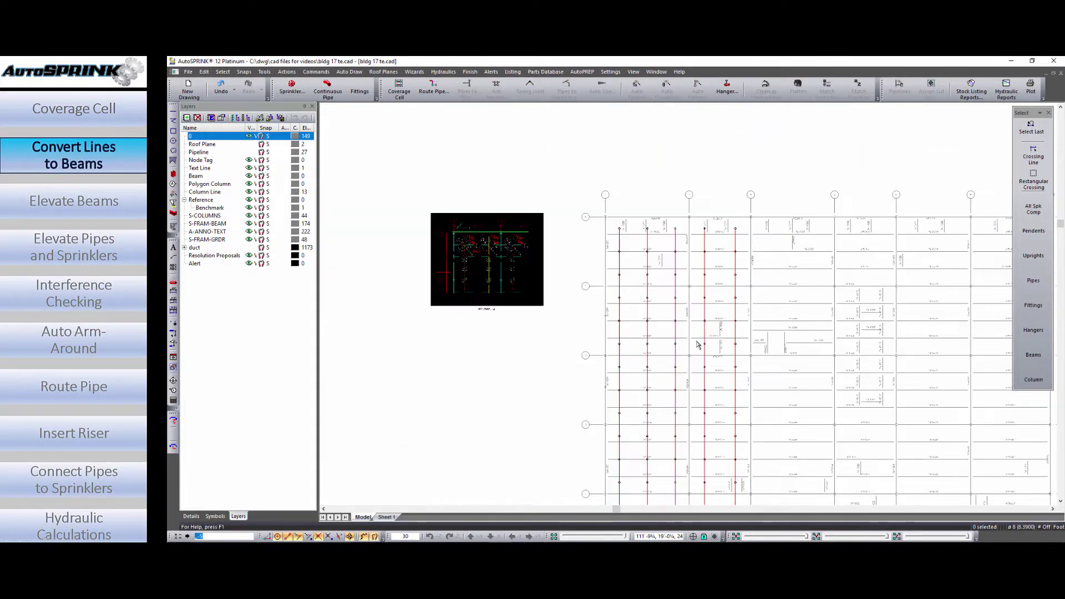
scroll(643, 333, up, 5)
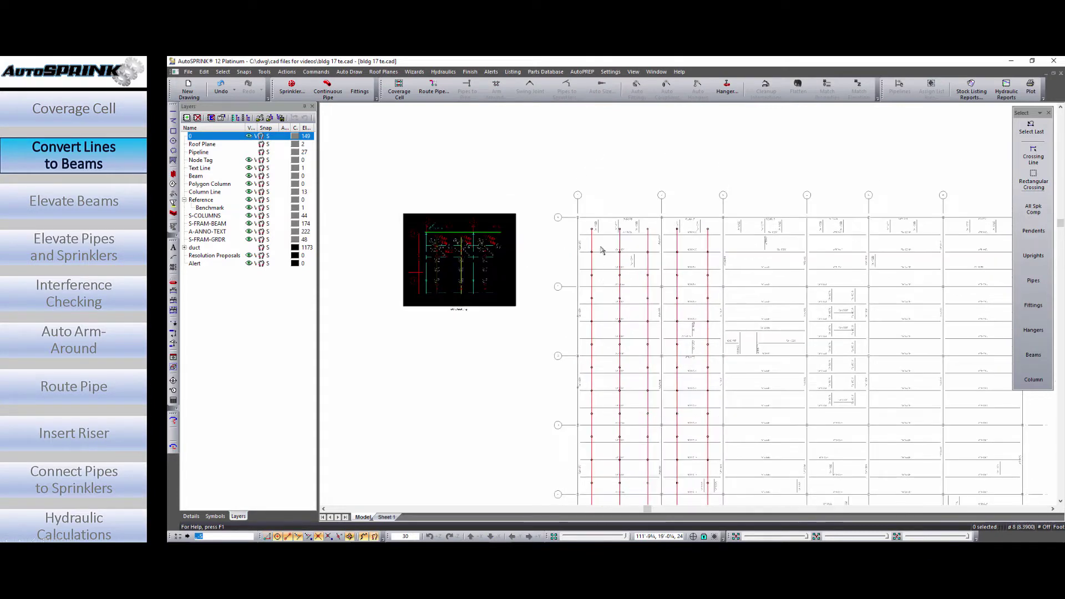
click(670, 210)
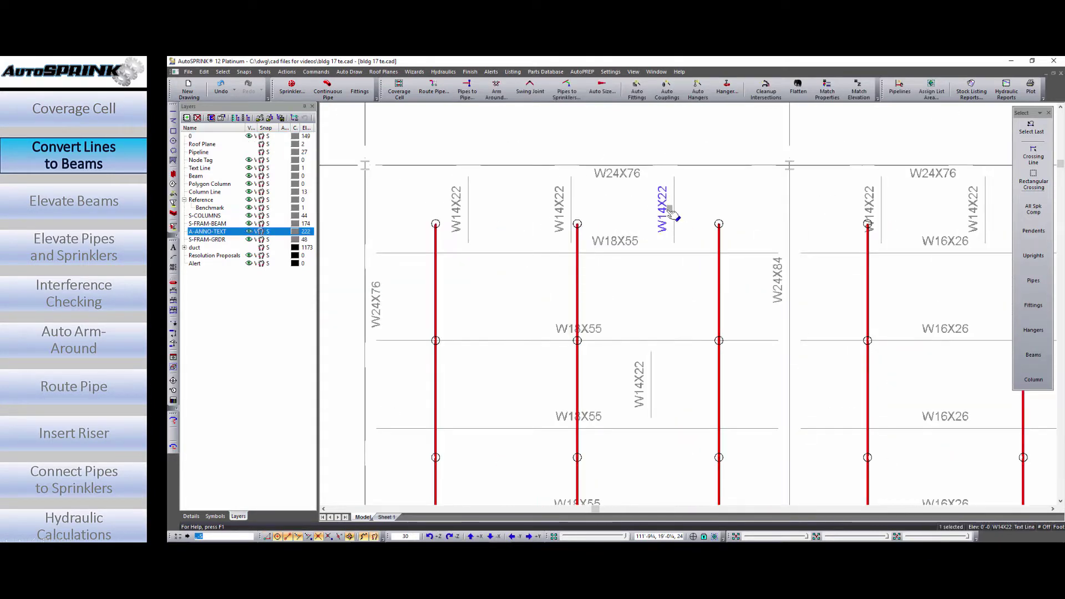
click(625, 244)
click(620, 177)
middle_drag(611, 208, 646, 243)
scroll(569, 238, up, 2)
shift+middle_drag(571, 240, 662, 248)
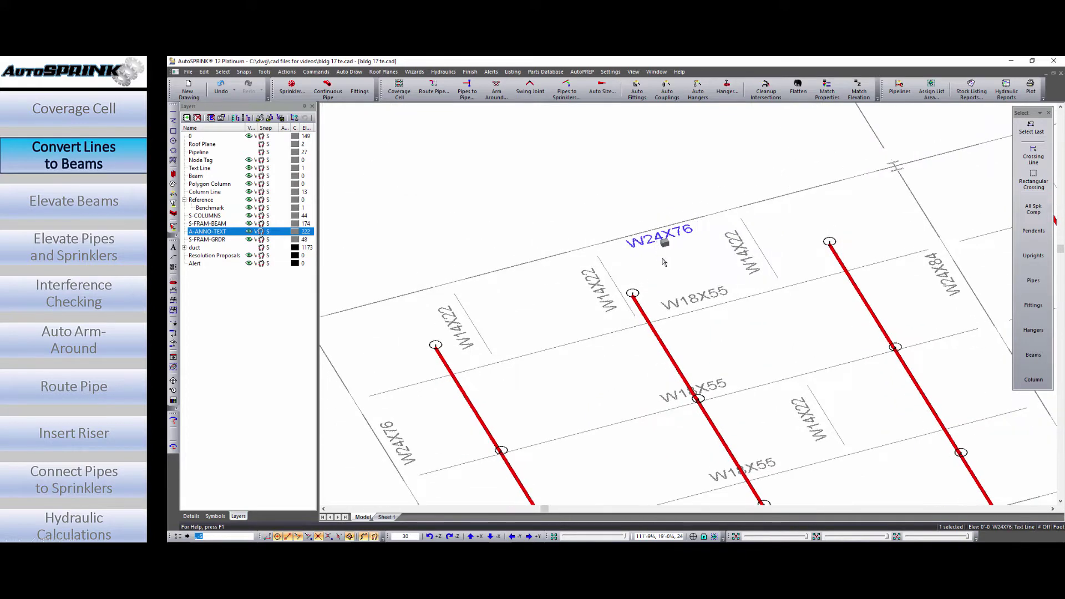
key(Escape)
key(Home)
Step: Convert the lines of the whole structural plan to attribute-defined beams, including text lines within 2'-6 for the beam definitions
scroll(637, 194, down, 7)
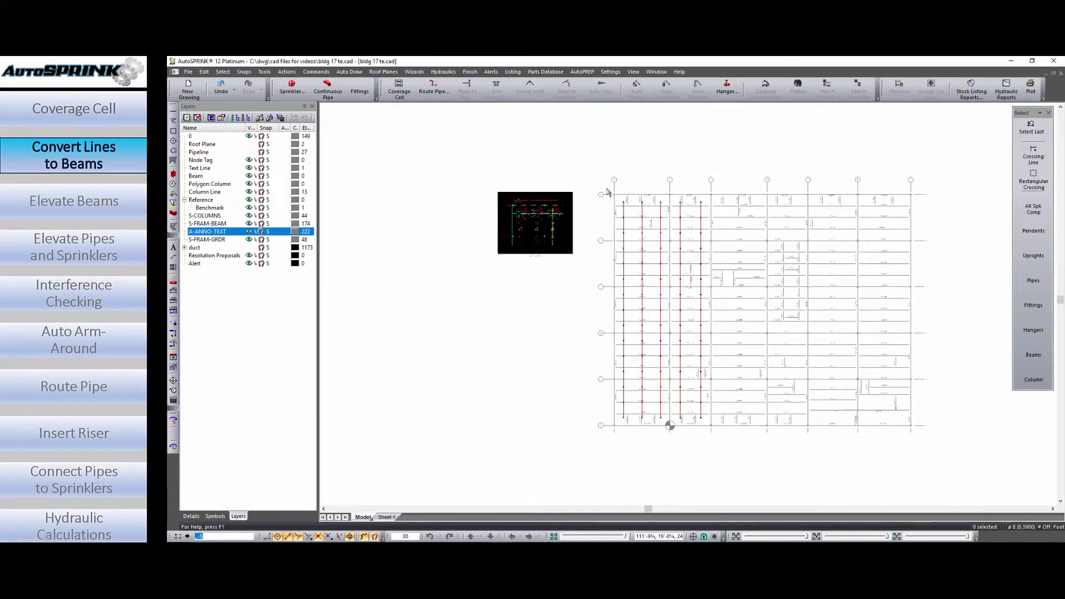
drag(608, 192, 917, 436)
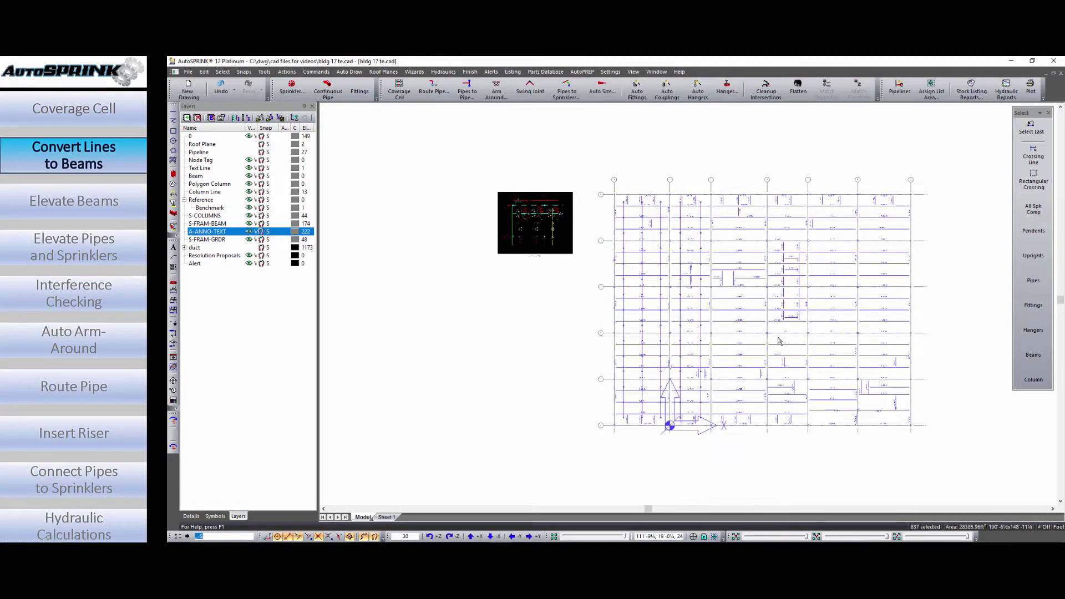
scroll(677, 239, up, 5)
mouse_move(679, 350)
middle_down()
mouse_move(728, 311)
mouse_move(658, 293)
middle_up()
click(349, 71)
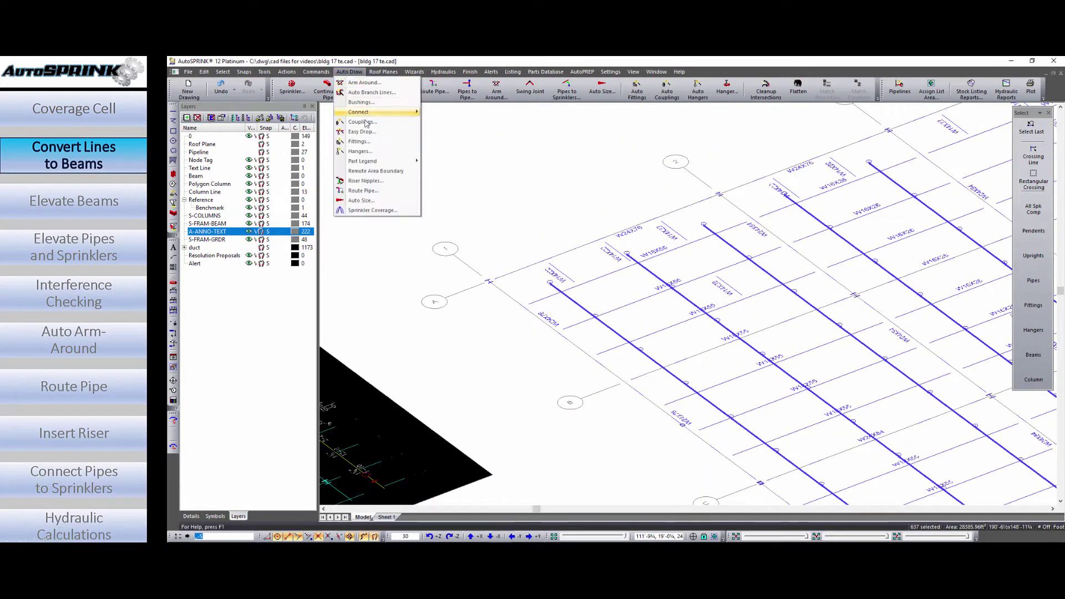
mouse_move(316, 72)
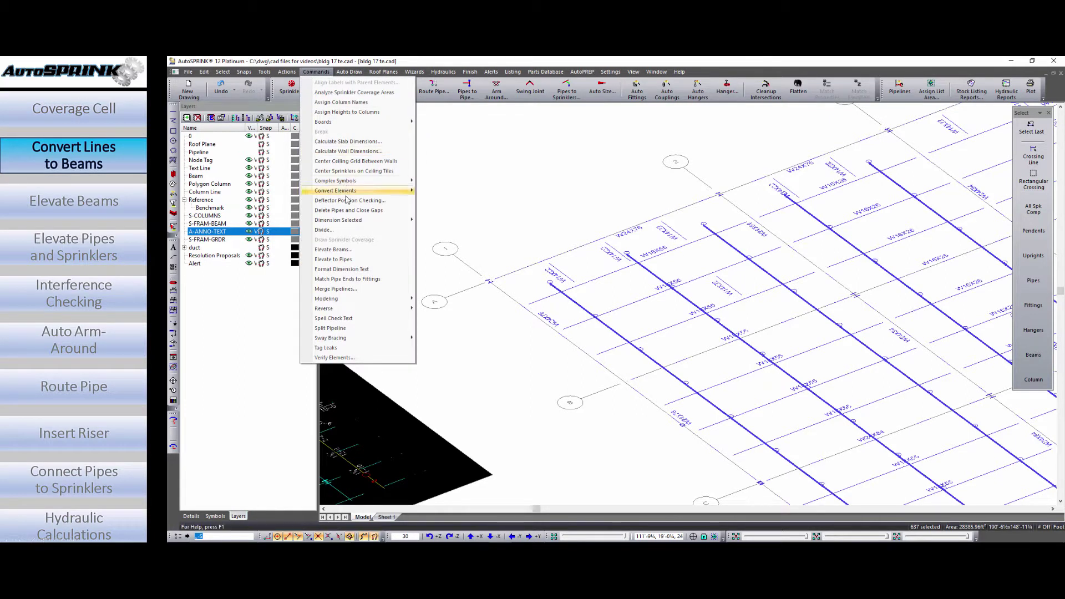
mouse_move(348, 191)
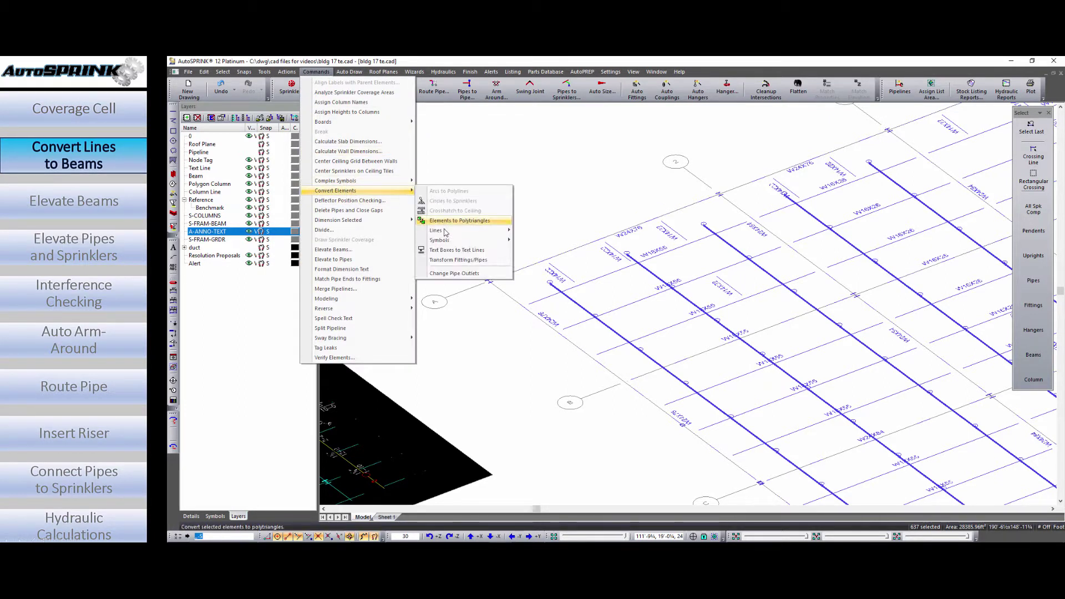
mouse_move(445, 231)
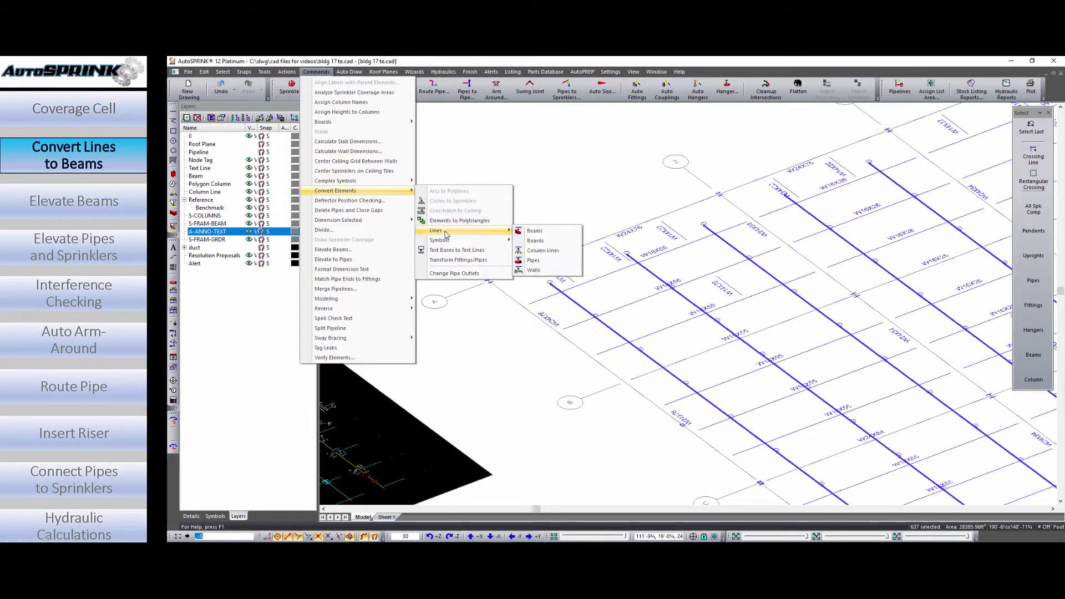
click(554, 236)
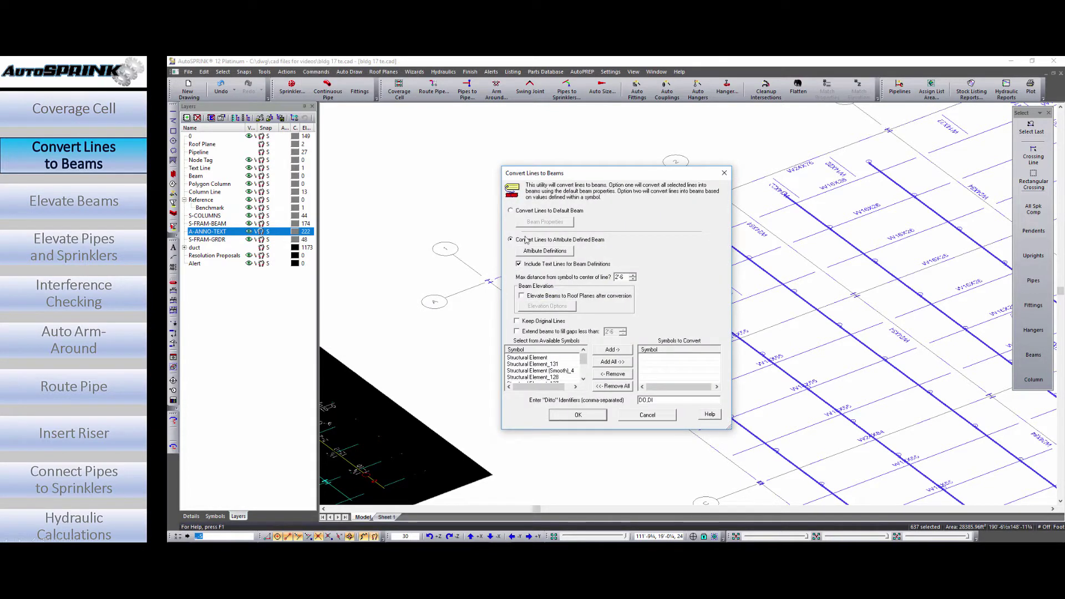
click(577, 415)
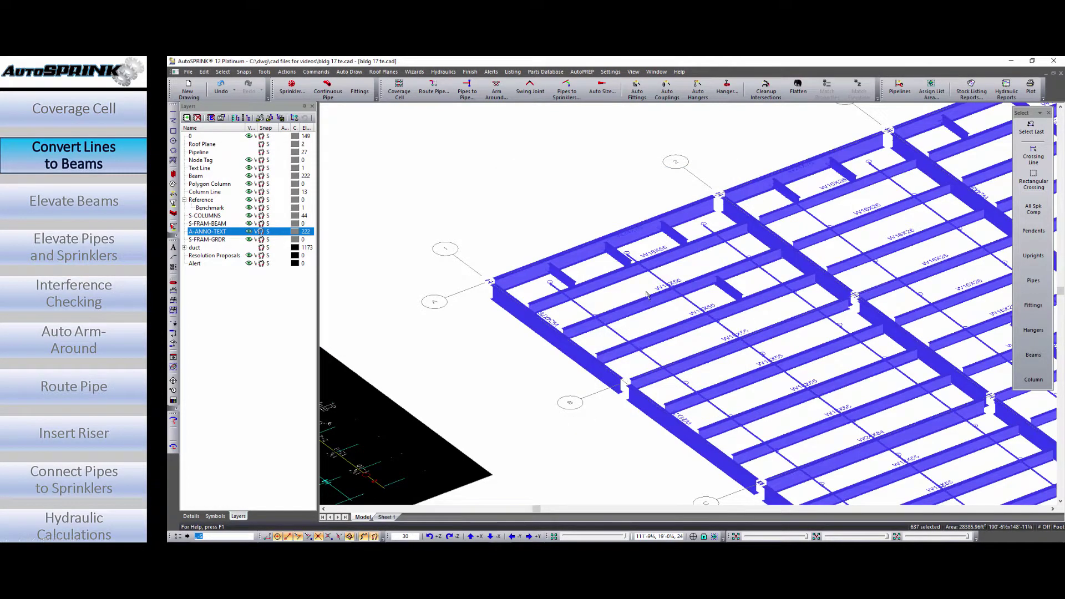
Step: Check the converted W14X22, W24X76 and W18X55 beams individually against their size labels
click(633, 291)
scroll(683, 247, up, 3)
click(689, 239)
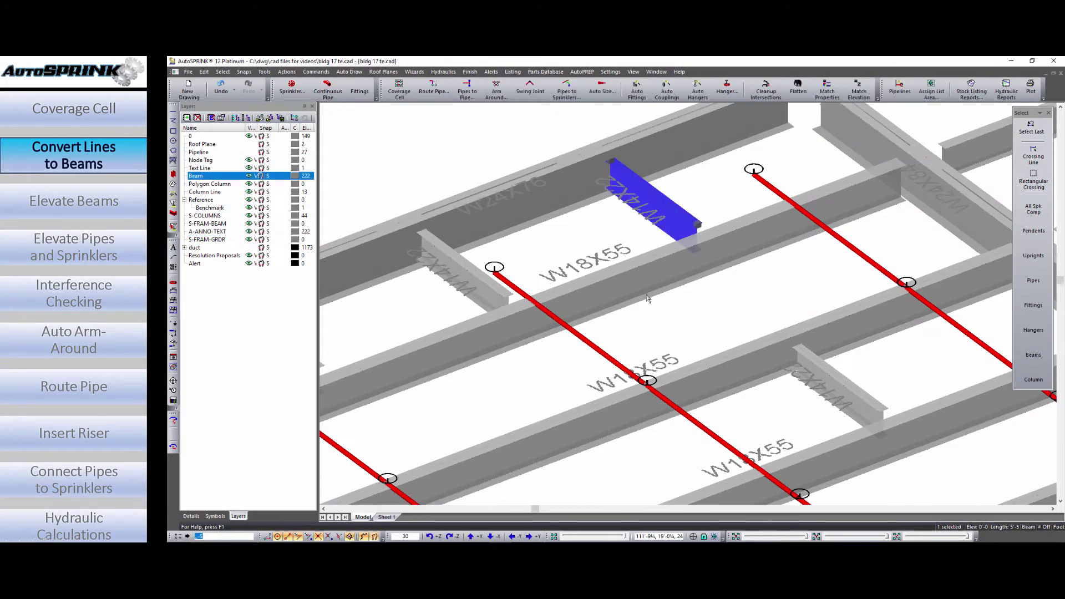
click(542, 221)
click(633, 295)
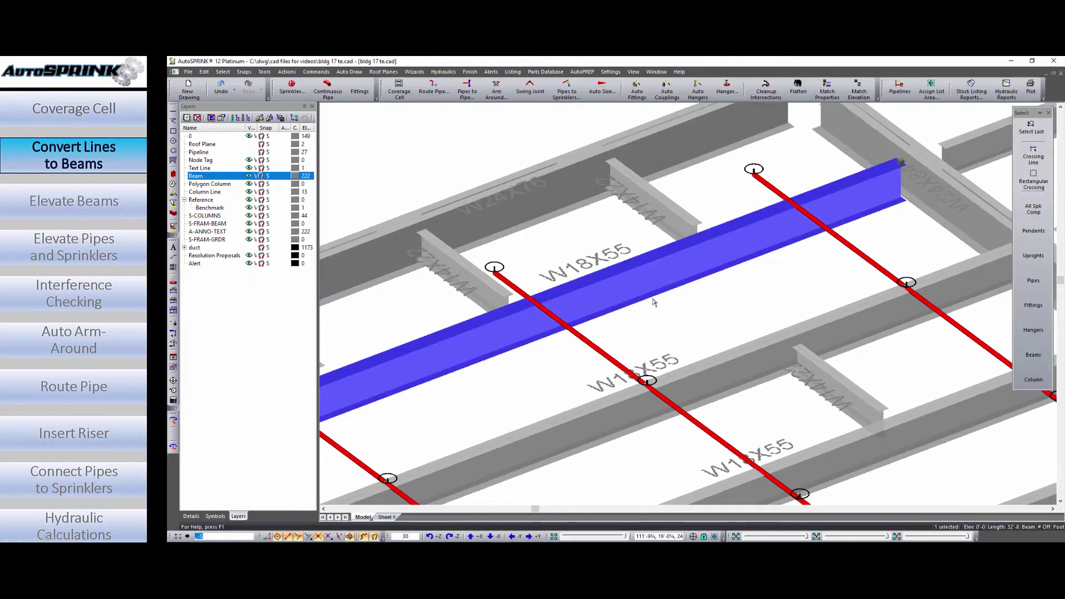
Step: Place a polygon column at the beam plan's outer corner nearest the black duct drawing and review the column's properties
scroll(668, 328, up, 3)
middle_drag(844, 387, 812, 401)
key(p)
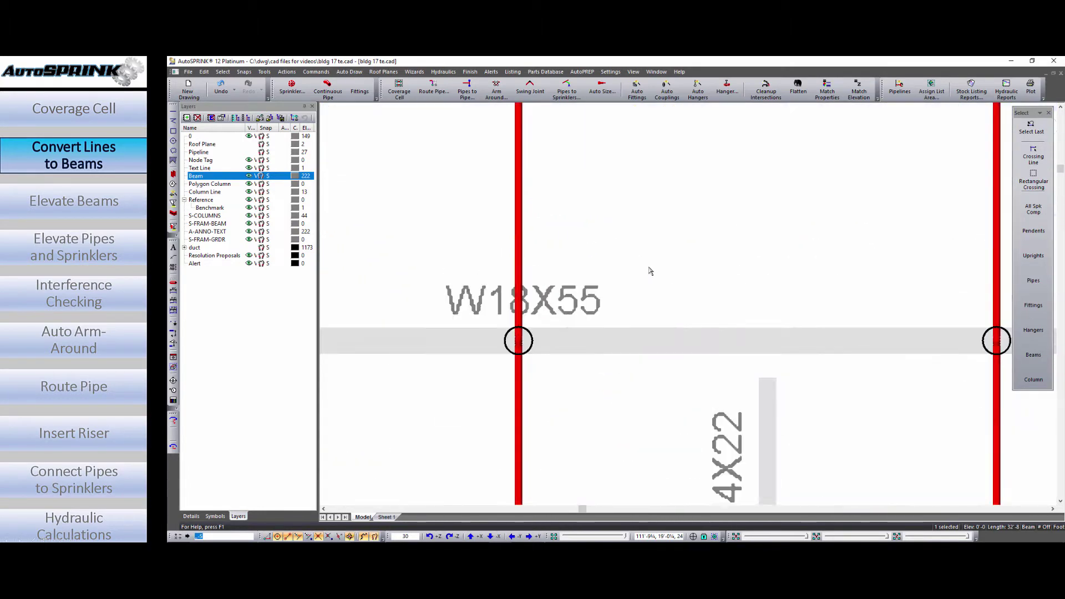
scroll(648, 268, down, 8)
click(495, 270)
mouse_move(547, 276)
middle_down()
mouse_move(589, 343)
mouse_move(610, 323)
middle_up()
click(264, 72)
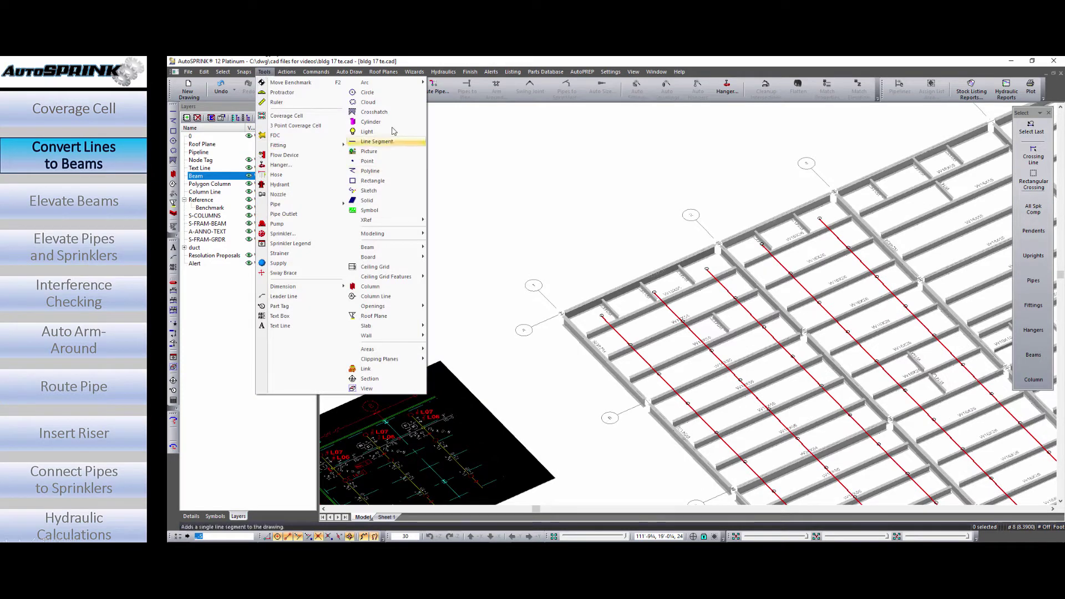
click(369, 286)
scroll(561, 314, up, 5)
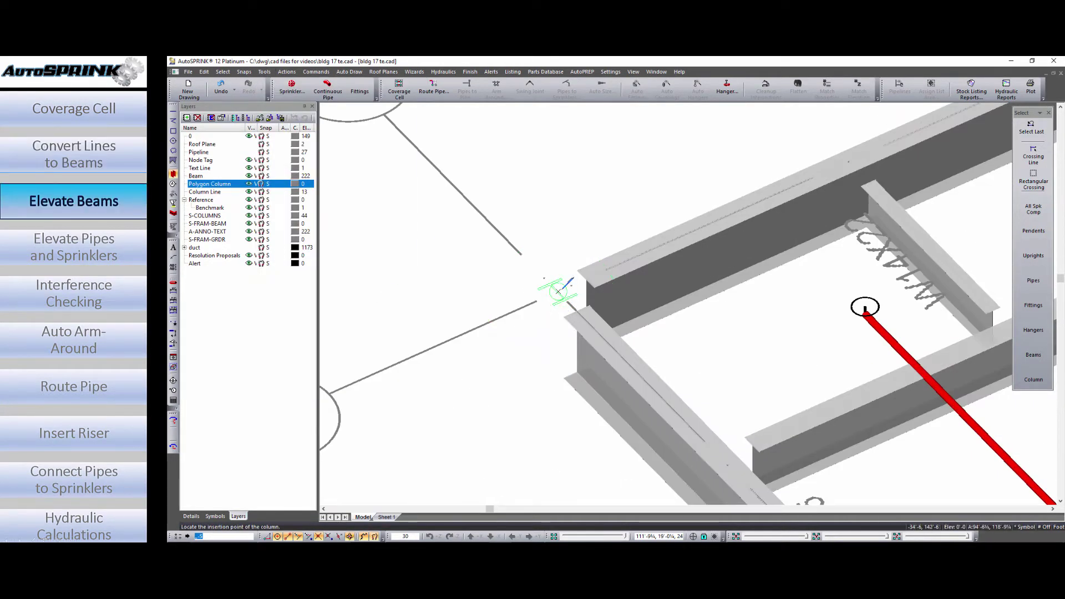
click(562, 291)
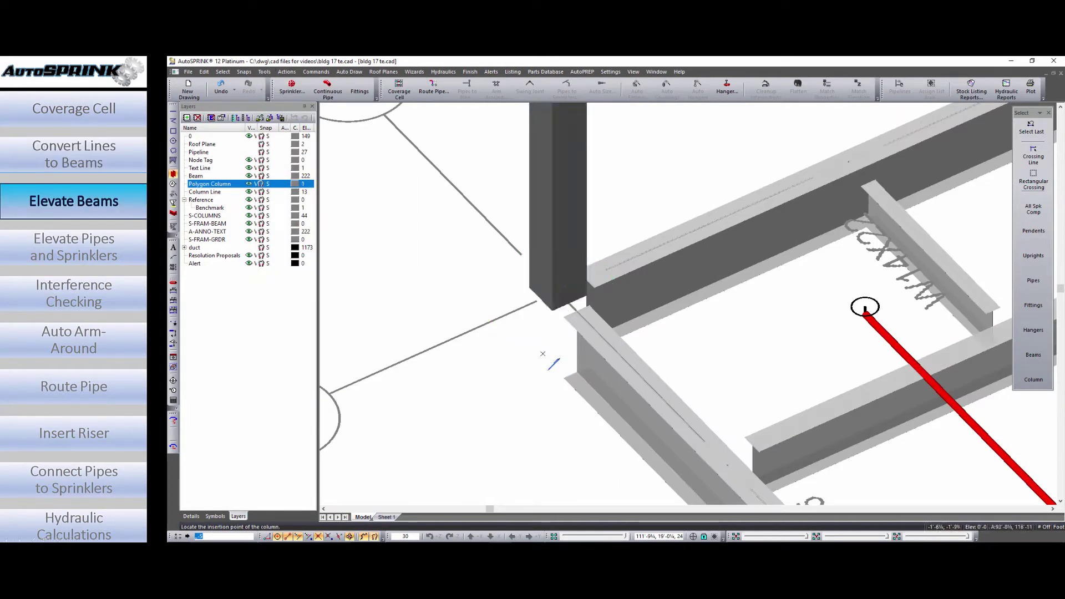
double_click(588, 204)
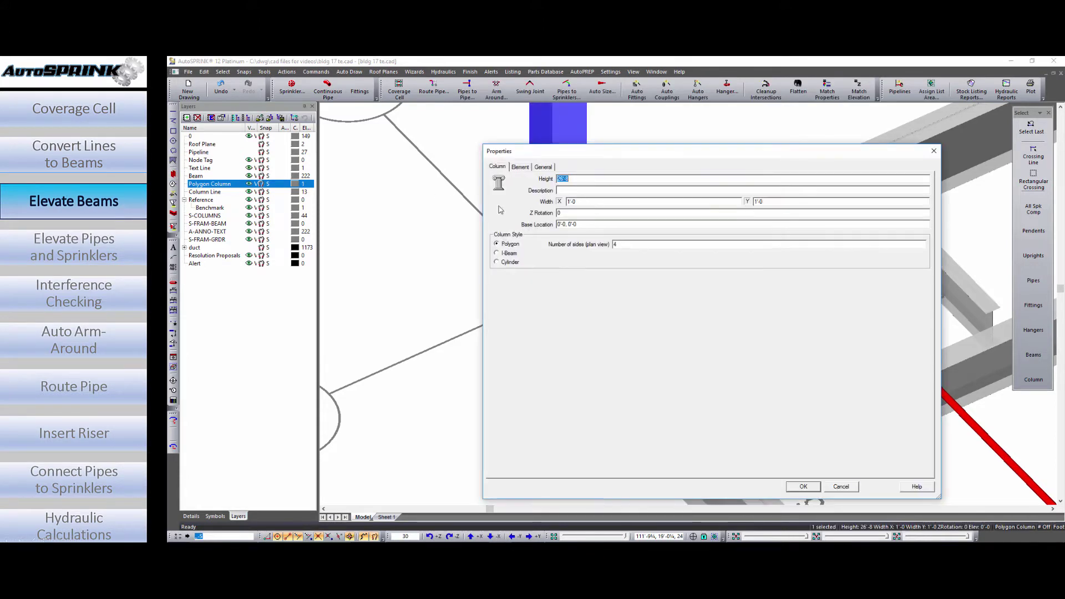
click(799, 486)
Step: Copy the column to the other corner of the building along the edge beside the sprinkler lines
scroll(472, 213, down, 10)
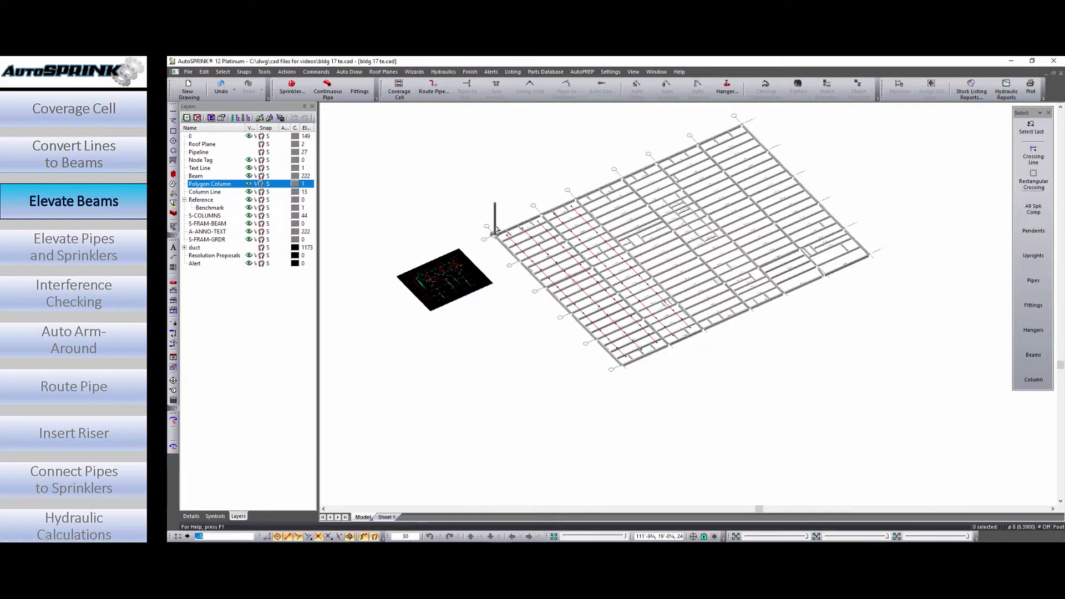
click(497, 230)
drag(495, 233, 630, 370)
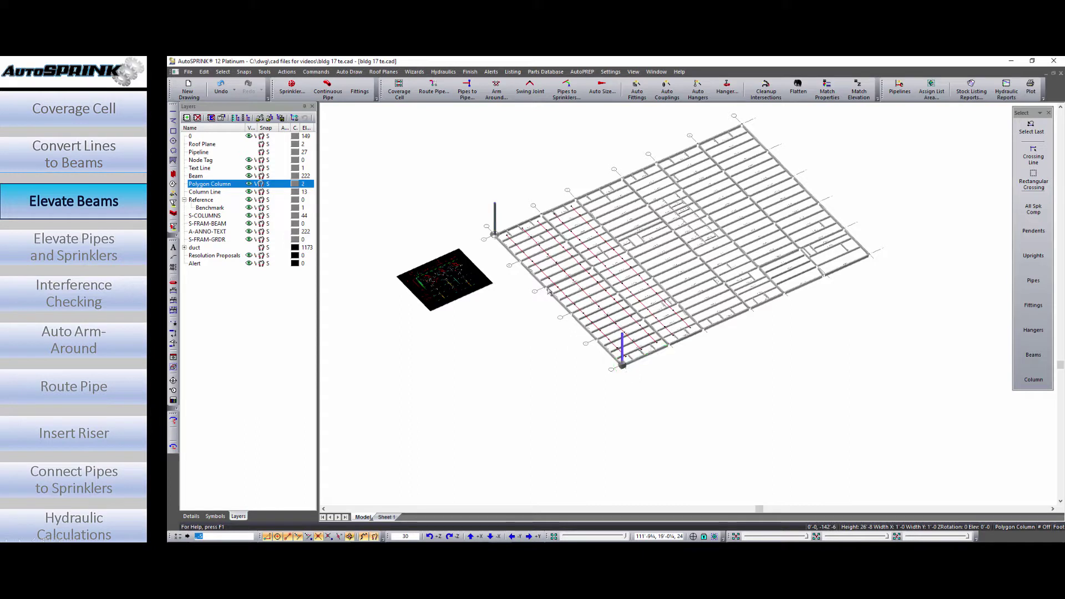
Step: Select both columns and copy them together to the two corners on the opposite side of the building
click(502, 226)
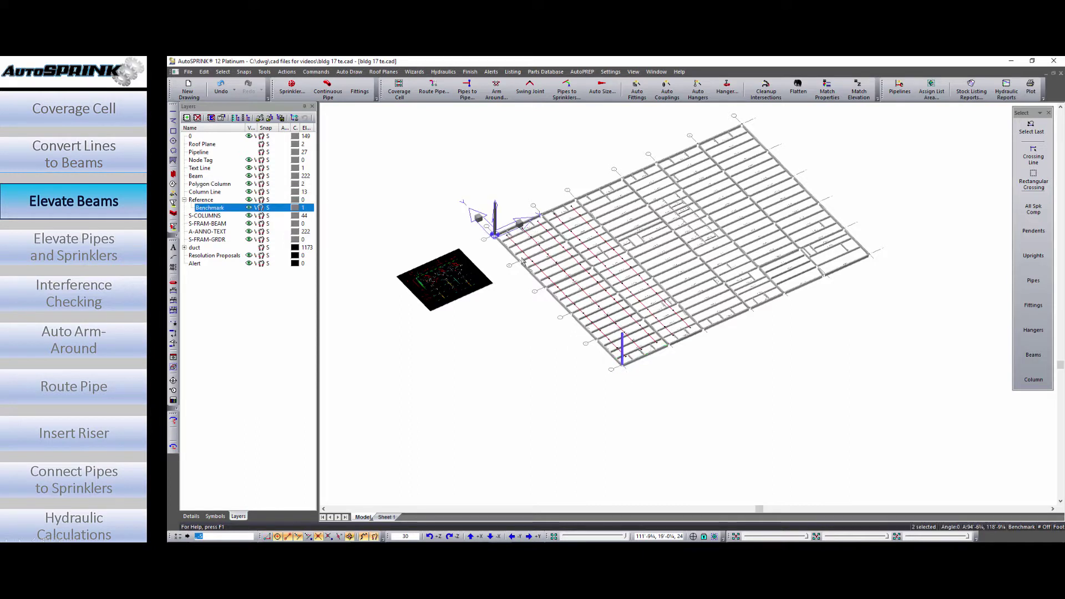
click(499, 229)
click(495, 214)
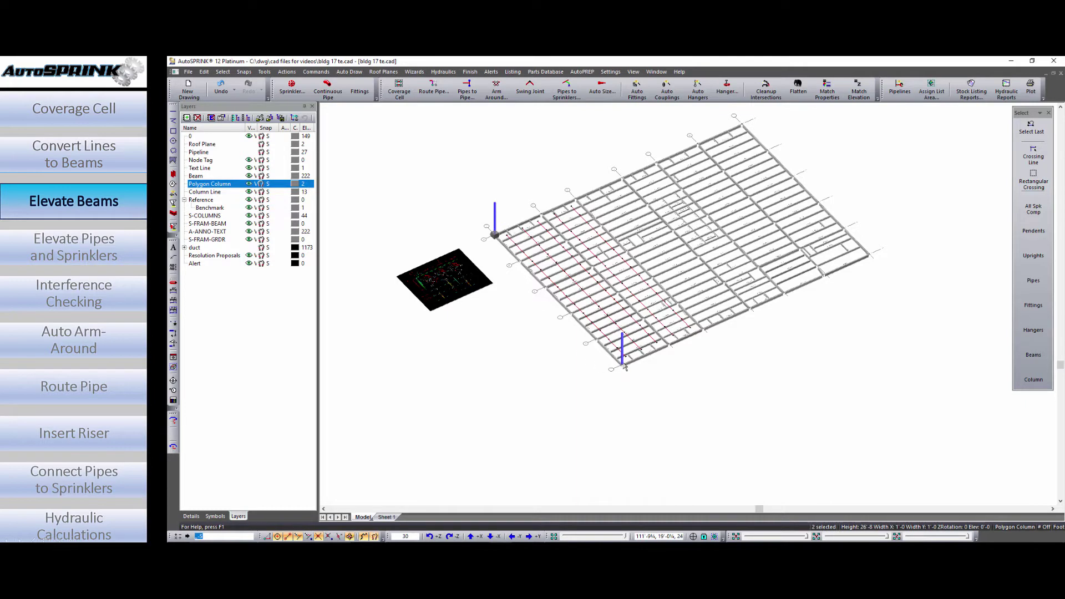
ctrl+drag(623, 365, 871, 255)
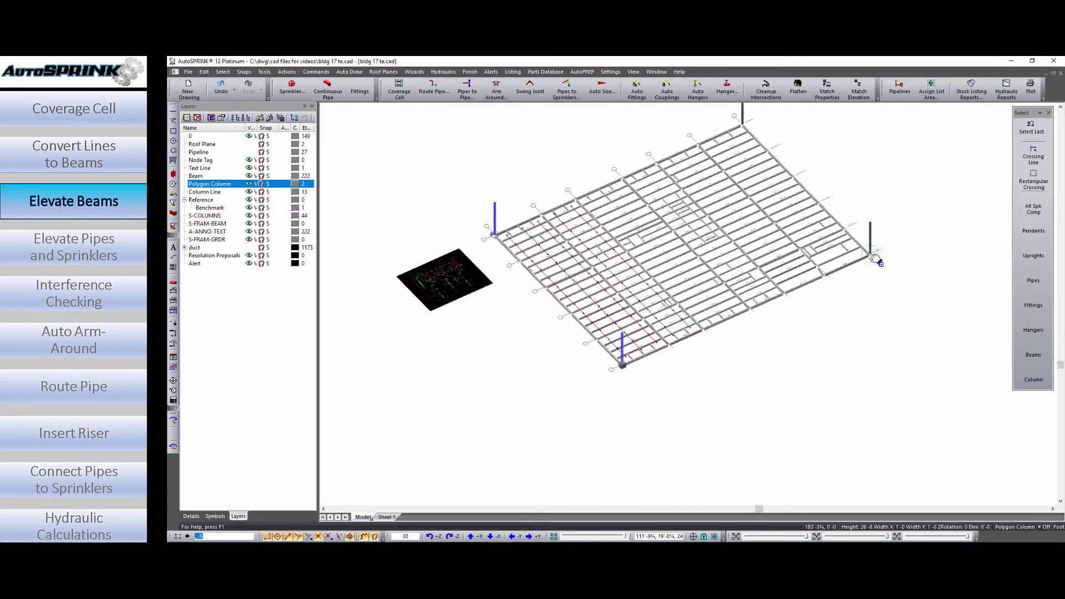
click(809, 374)
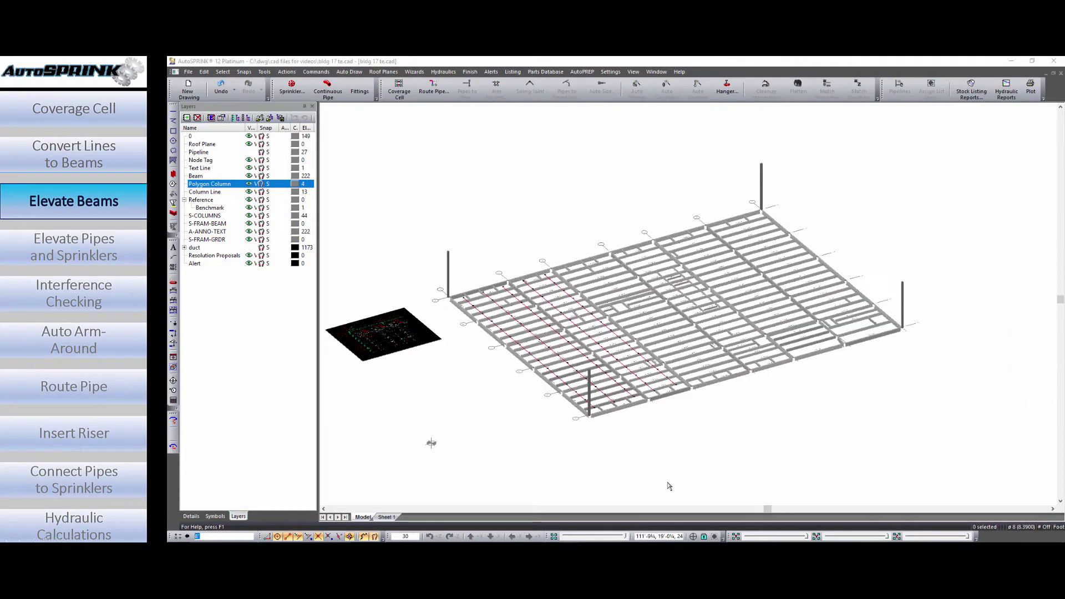
Step: Select all four corner columns with Select All Like Selected and generate an automatic roof plane between them
click(762, 178)
right_click(761, 176)
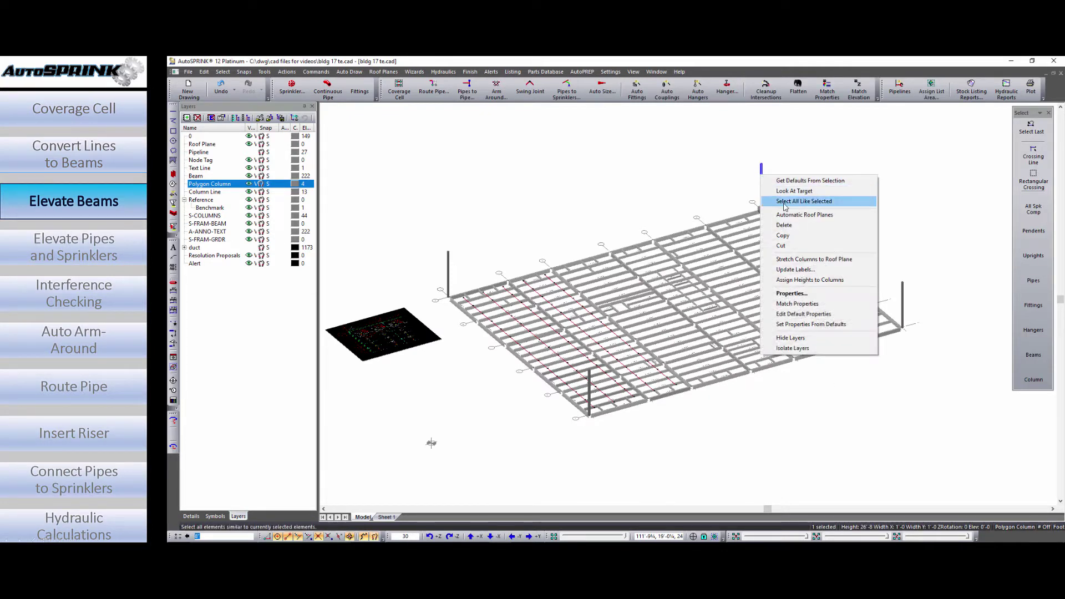
click(784, 203)
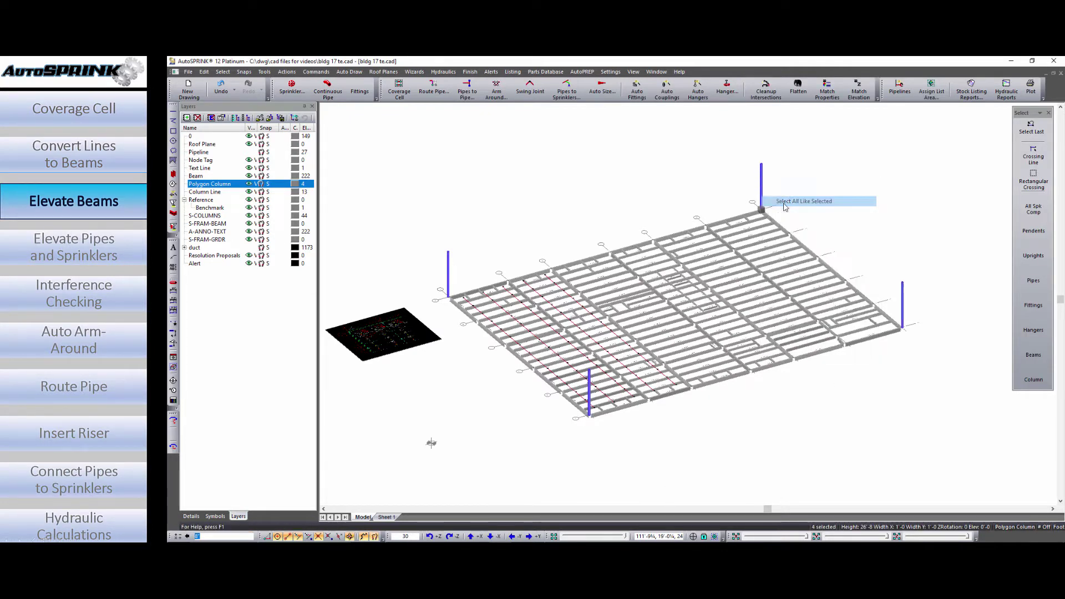
right_click(761, 174)
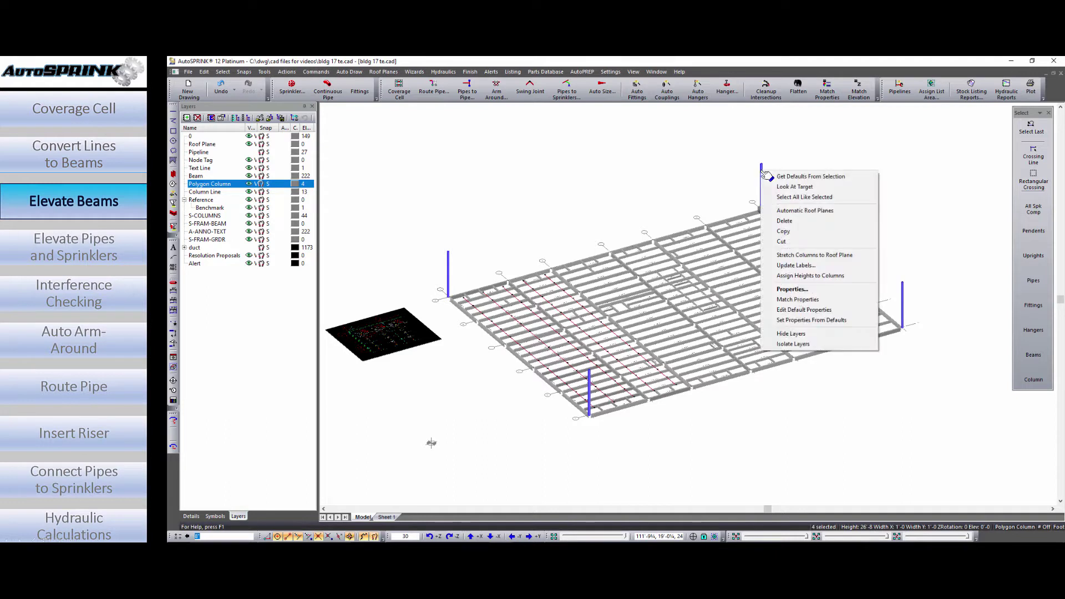
click(799, 211)
click(583, 329)
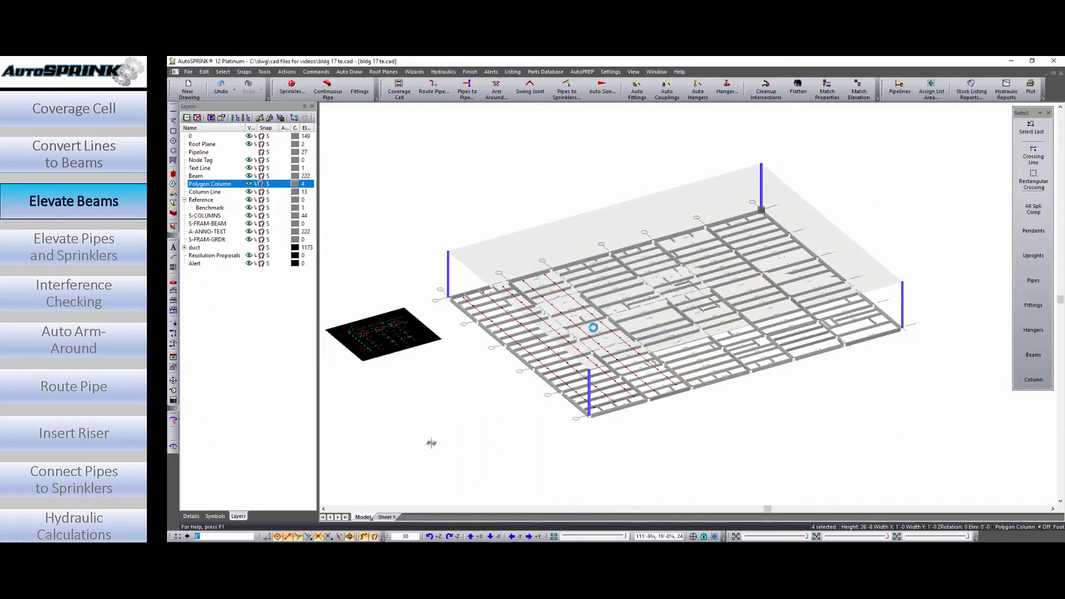
key(Escape)
Step: Select all beams of the plan and elevate them to the roof plane with a 0'-0 offset below the plane
click(1033, 354)
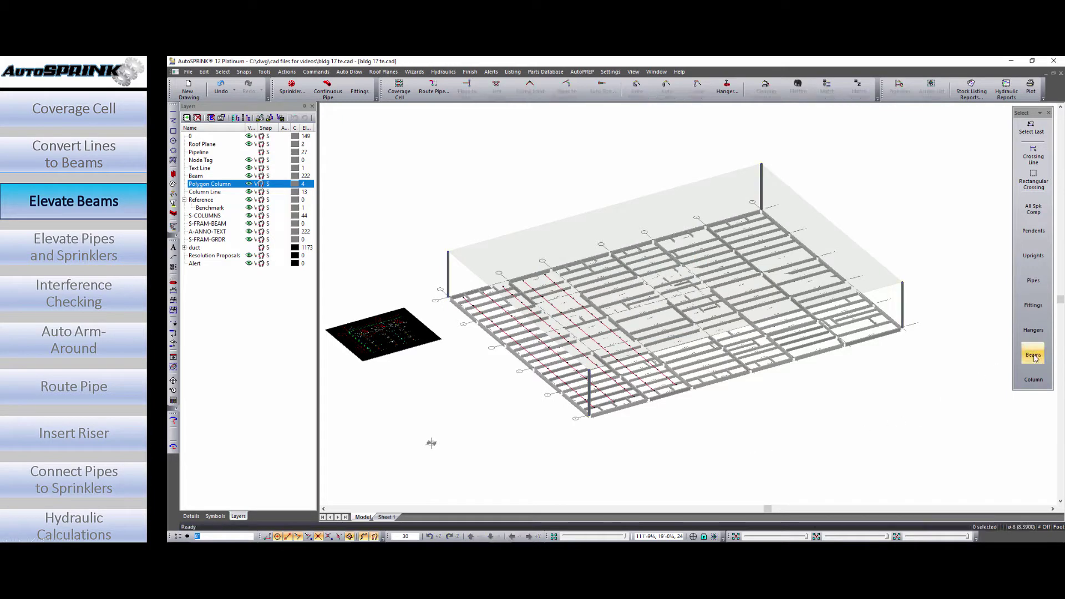
drag(932, 140, 434, 447)
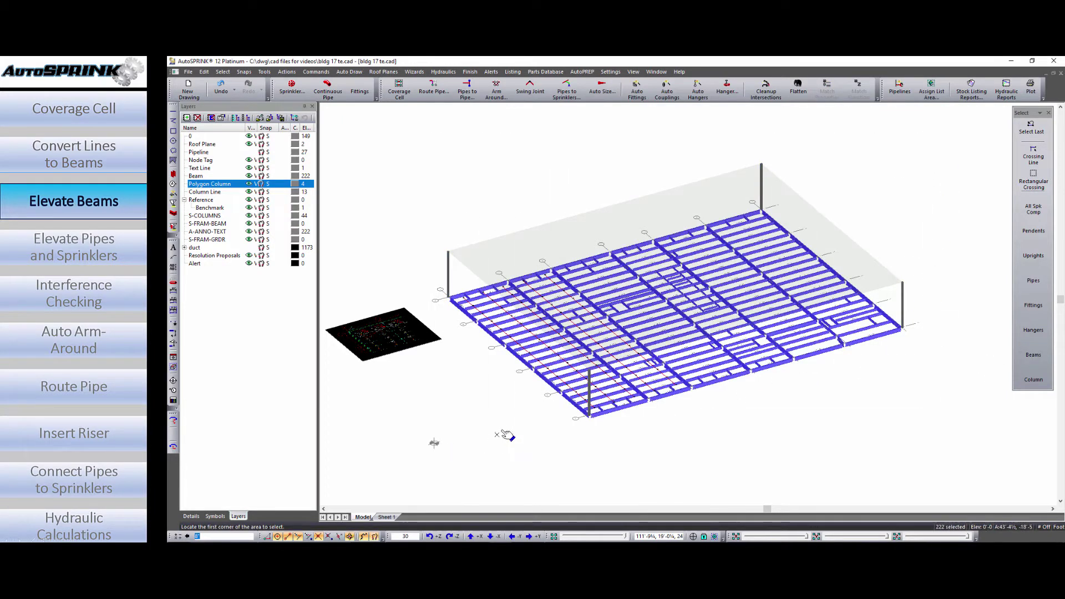
right_click(514, 360)
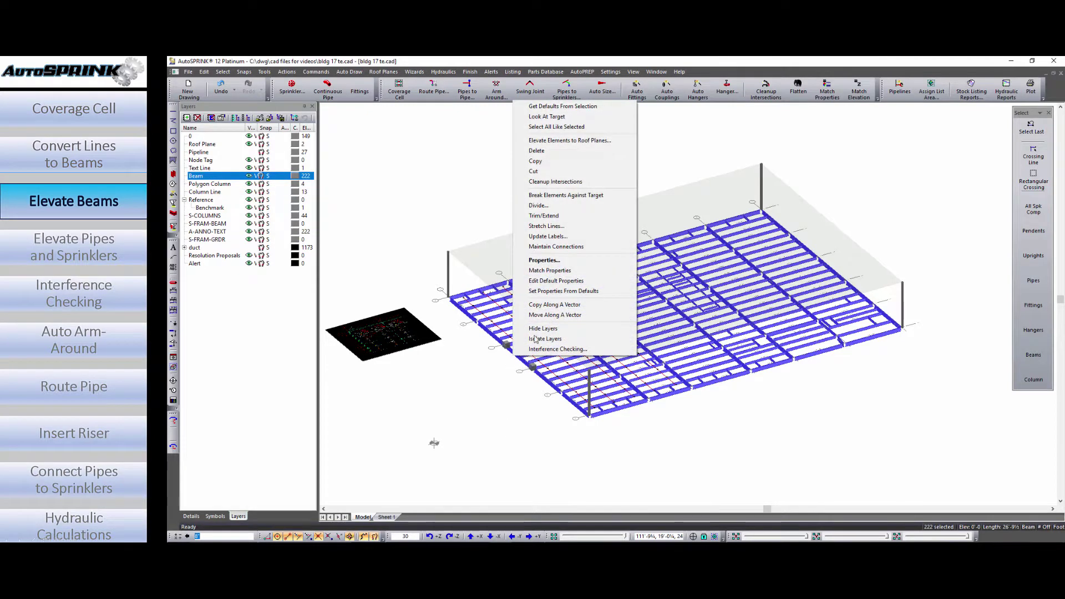
click(568, 141)
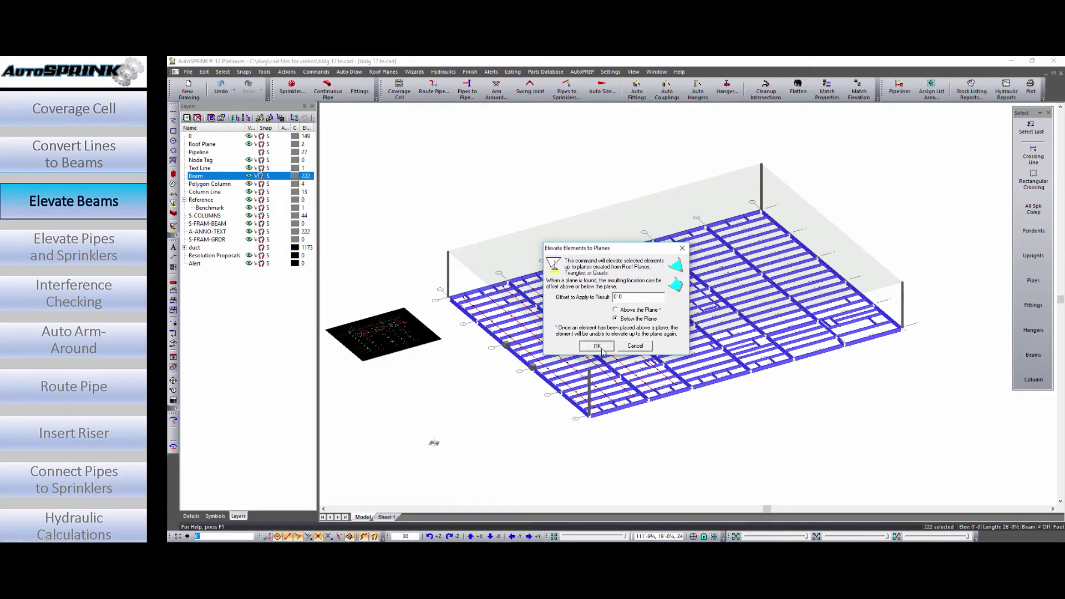
click(596, 345)
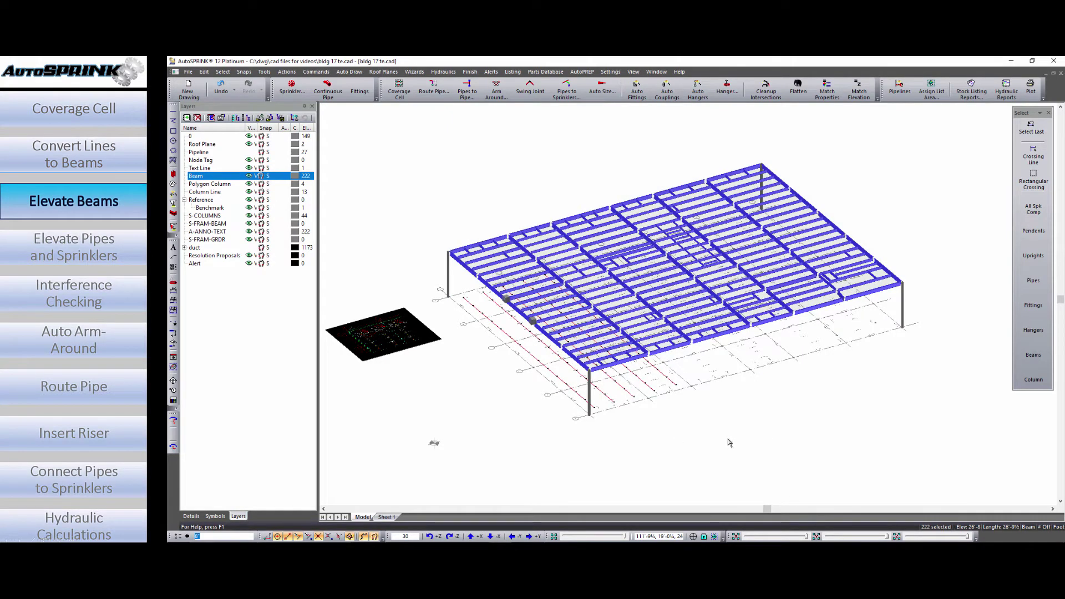
shift+middle_drag(729, 443, 668, 334)
key(Escape)
Step: Select all sprinkler components and elevate the pipes and sprinklers to the roof plane with a 22" offset below the plane
scroll(624, 371, up, 1)
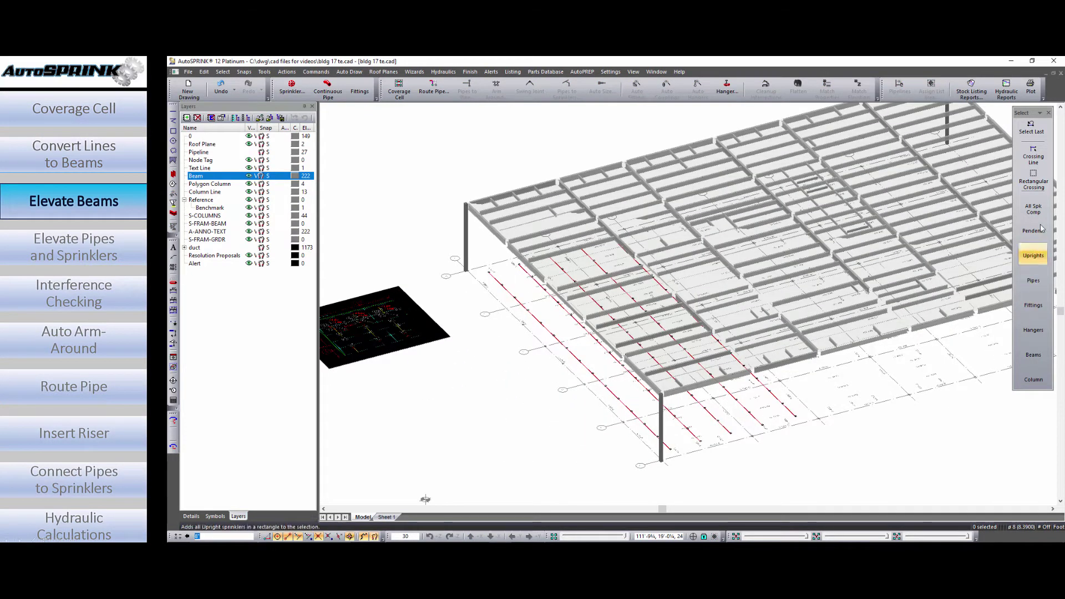
click(1033, 209)
click(453, 171)
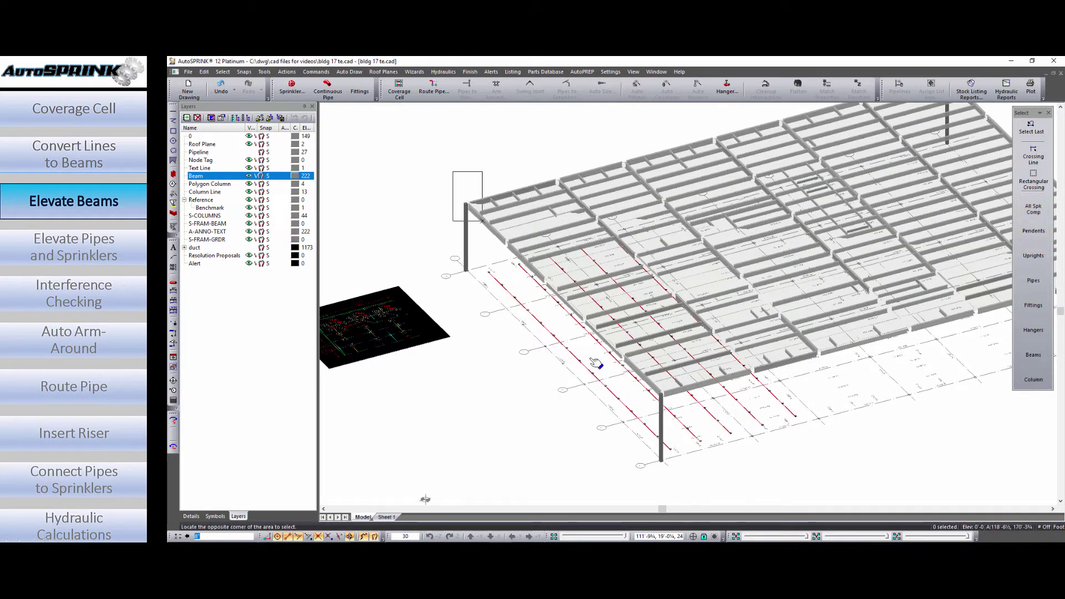
click(833, 488)
scroll(690, 432, up, 3)
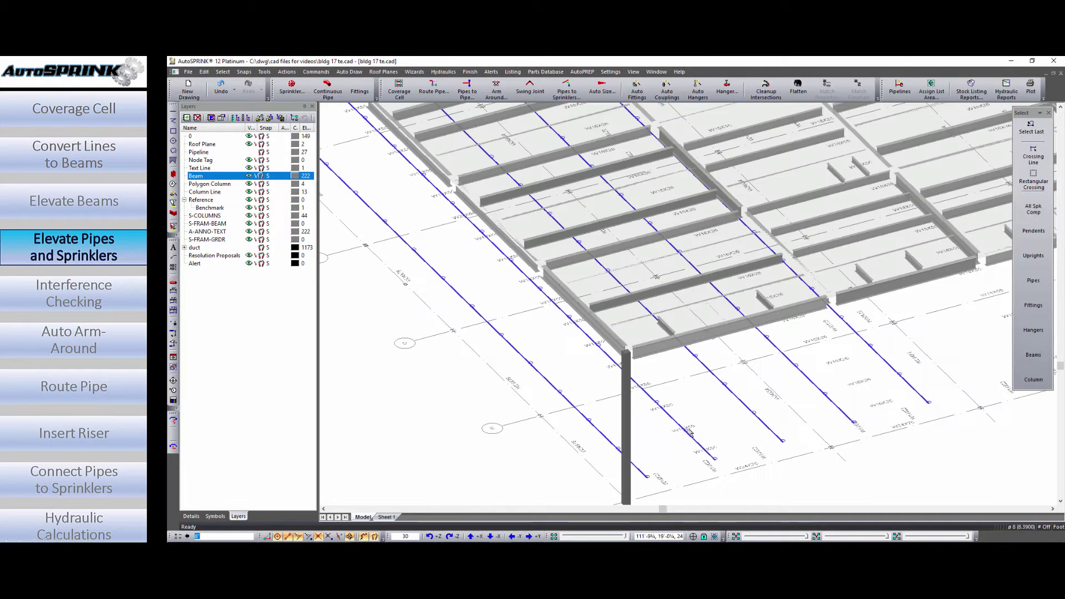
scroll(687, 429, down, 2)
scroll(679, 428, down, 2)
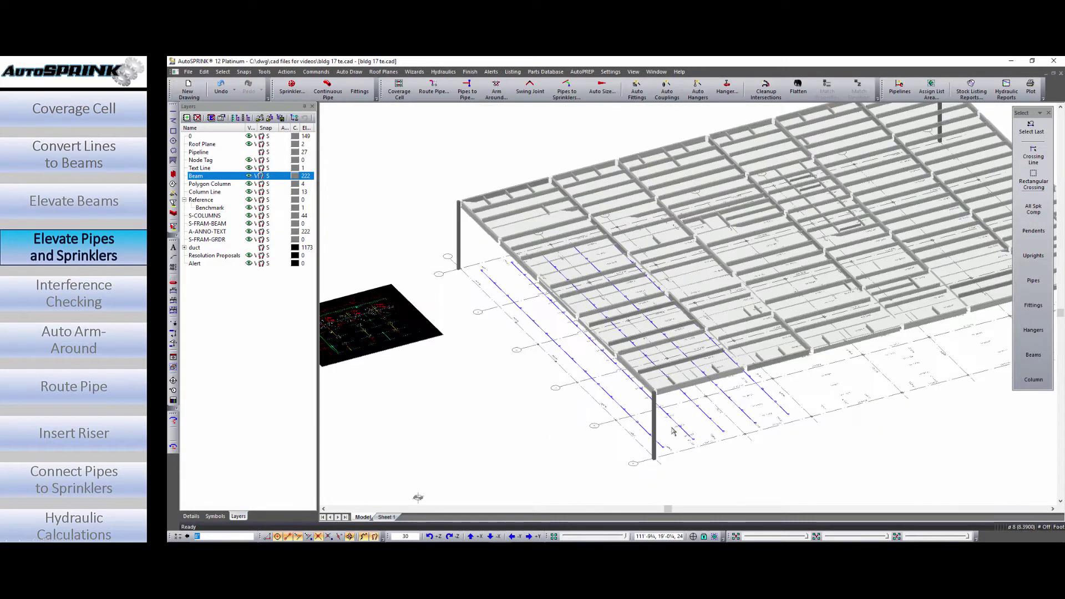
right_click(642, 430)
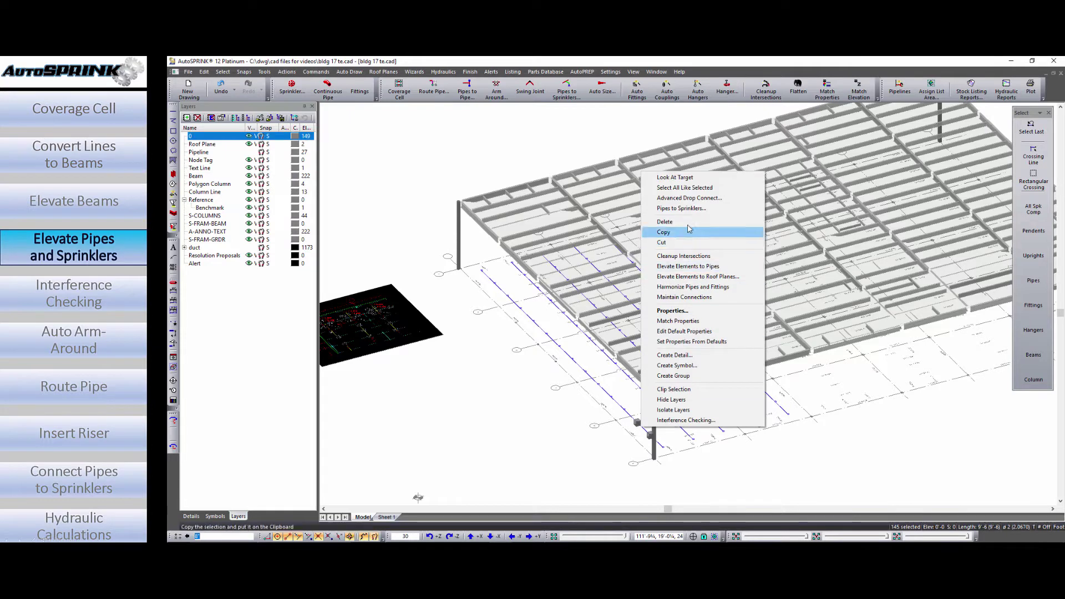
click(694, 276)
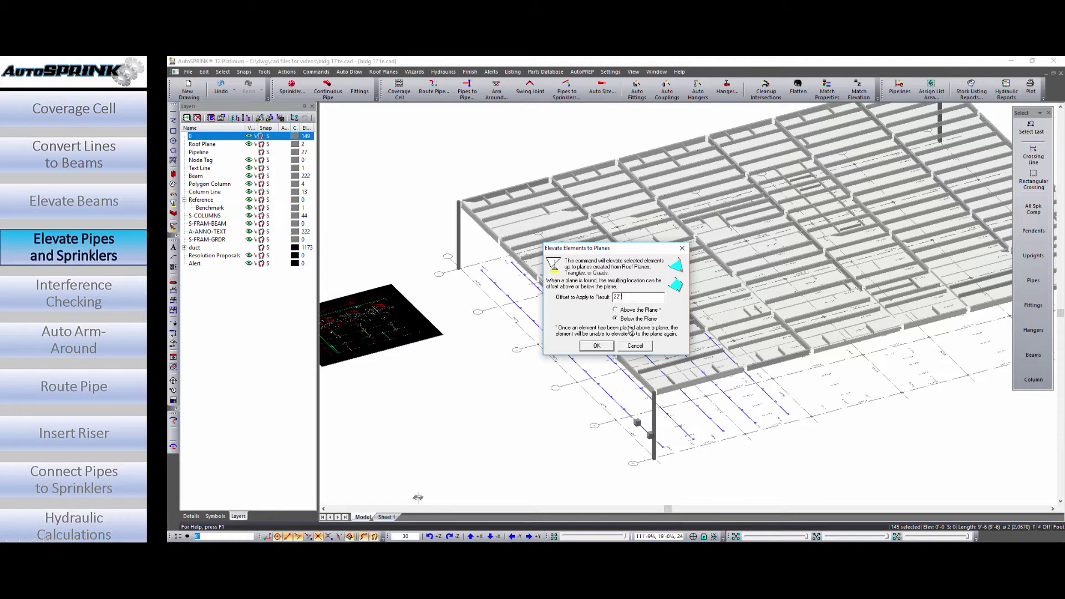
click(597, 346)
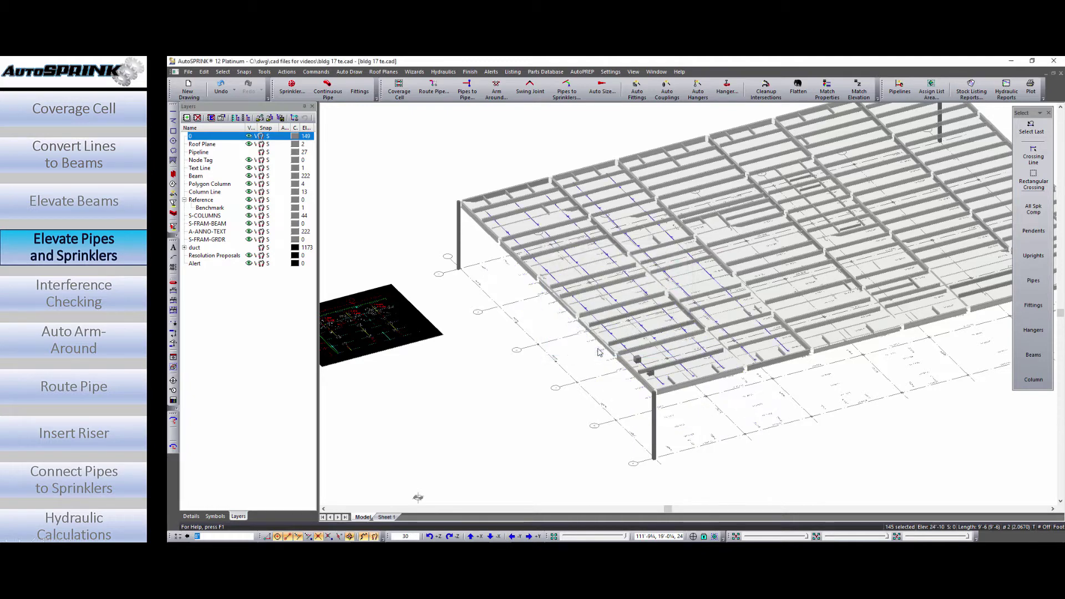
Step: Hide the Roof Plane and Polygon Column layers so only the beams and piping remain in the model
mouse_move(630, 389)
middle_down()
mouse_move(668, 385)
mouse_move(668, 371)
mouse_move(651, 363)
mouse_move(717, 341)
mouse_move(645, 370)
mouse_move(623, 412)
mouse_move(640, 373)
middle_up()
key(F5)
scroll(645, 370, down, 2)
click(544, 380)
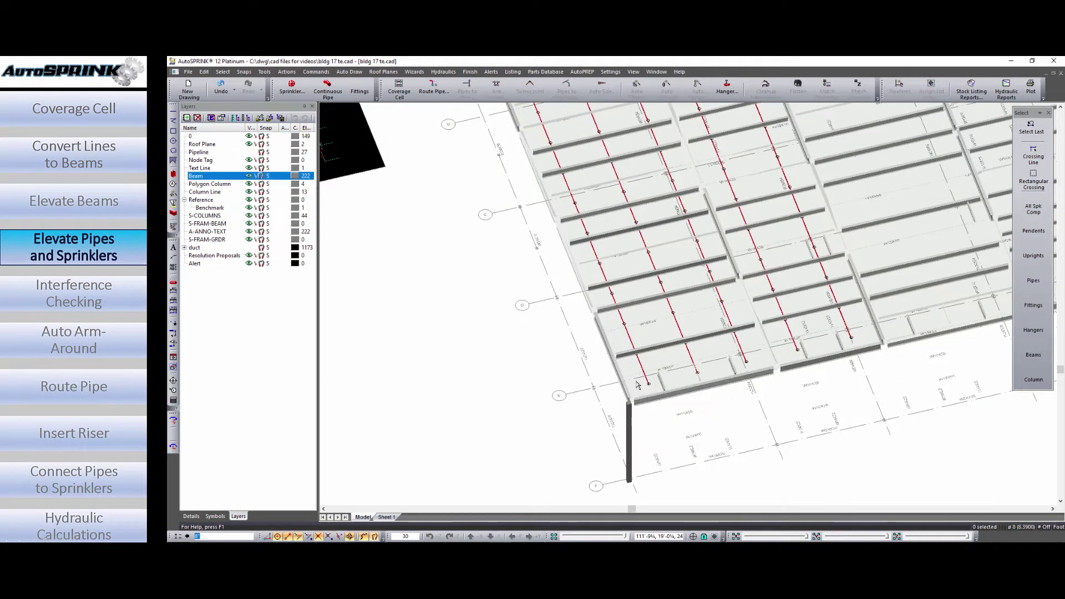
click(202, 144)
click(249, 143)
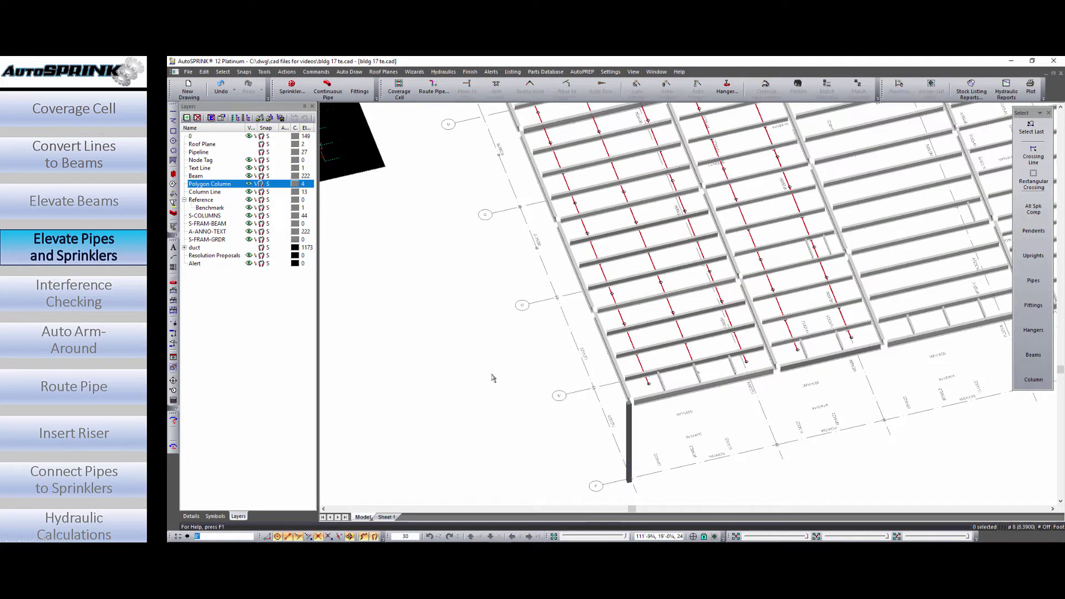
click(629, 422)
click(249, 185)
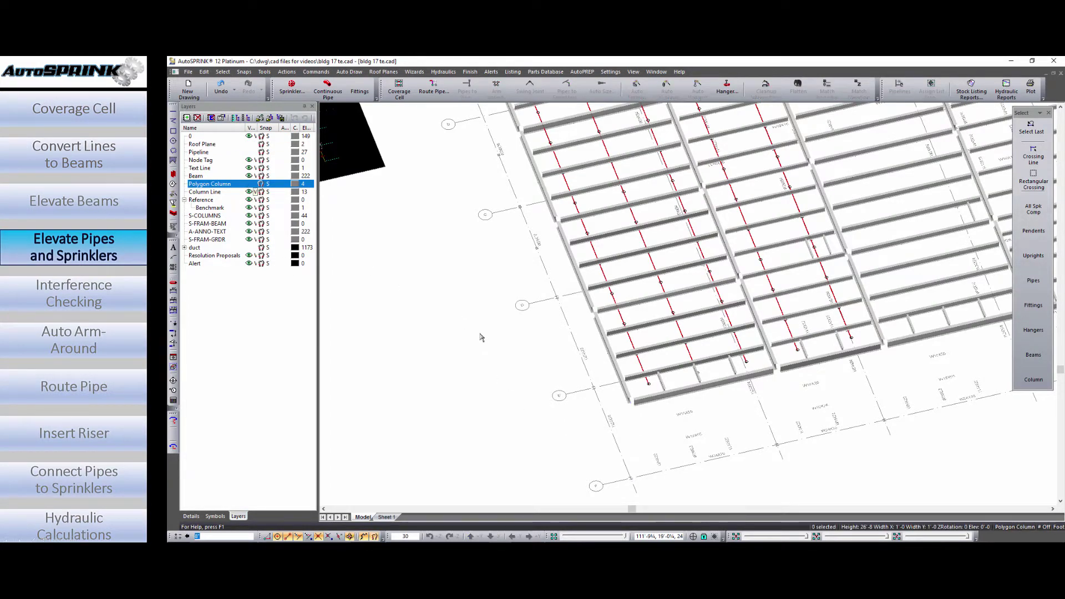
Step: Examine the elevated pipes and sprinklers against the surrounding beams in 3D and in plan around grid lines C and D
middle_drag(483, 335, 670, 358)
scroll(537, 393, down, 4)
scroll(622, 248, up, 5)
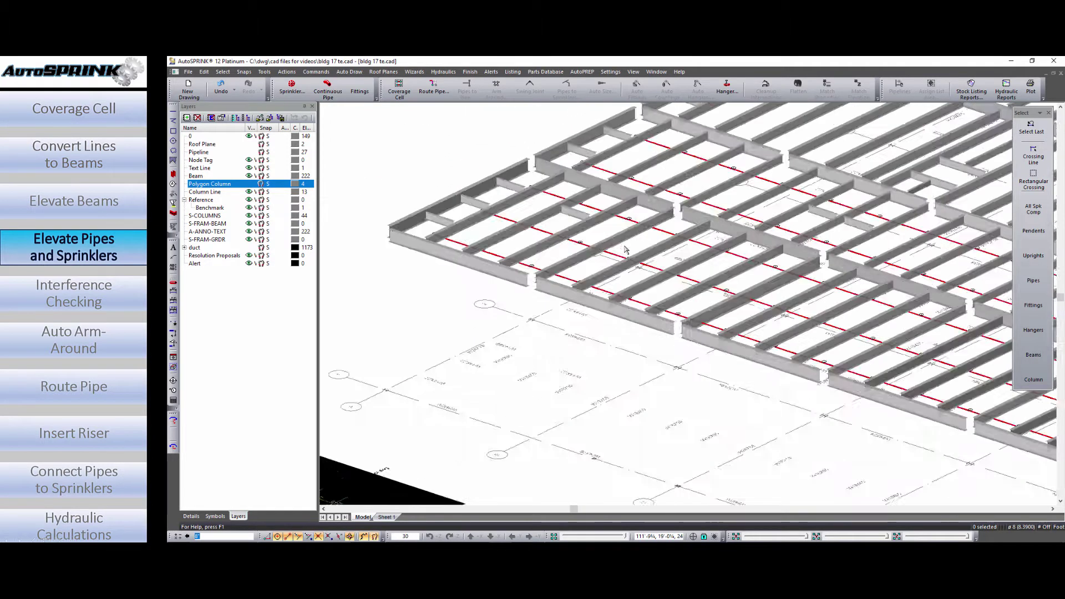
key(F5)
middle_drag(484, 458, 588, 361)
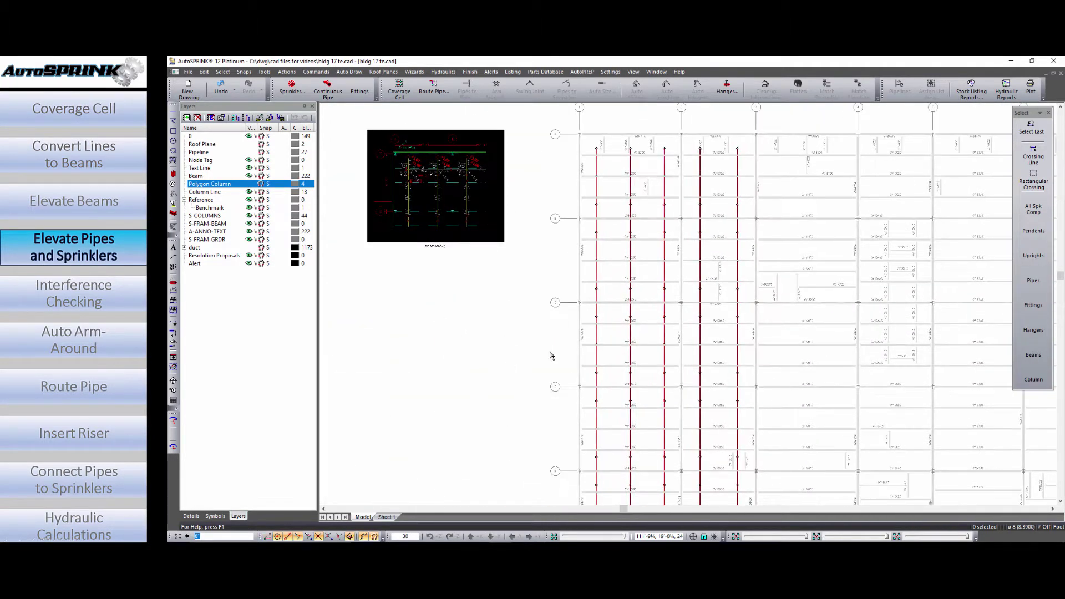
scroll(638, 323, up, 3)
middle_drag(648, 326, 656, 307)
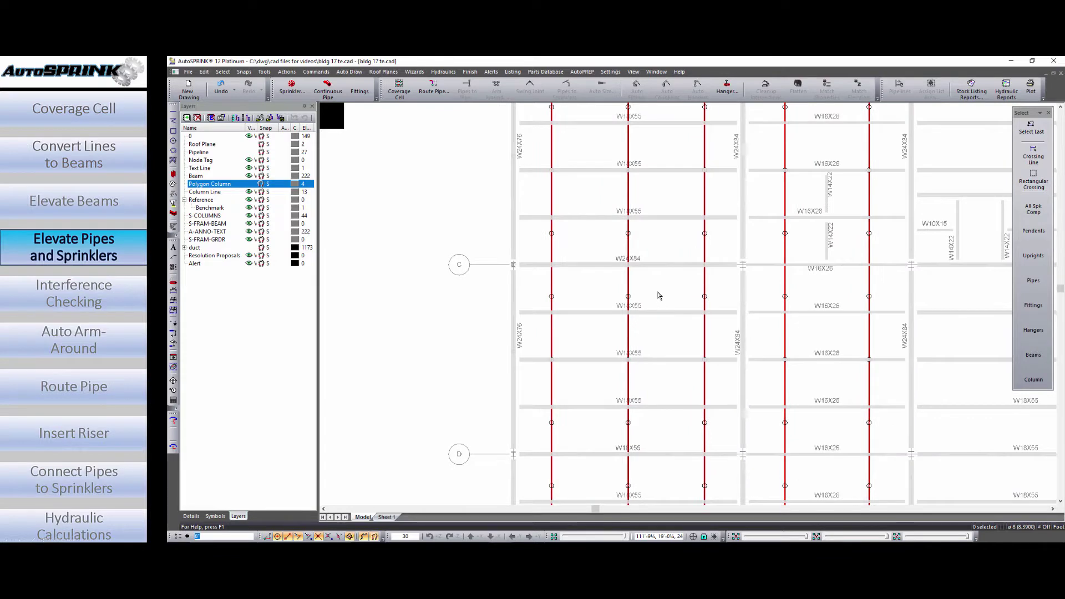
scroll(639, 269, up, 3)
scroll(661, 355, down, 3)
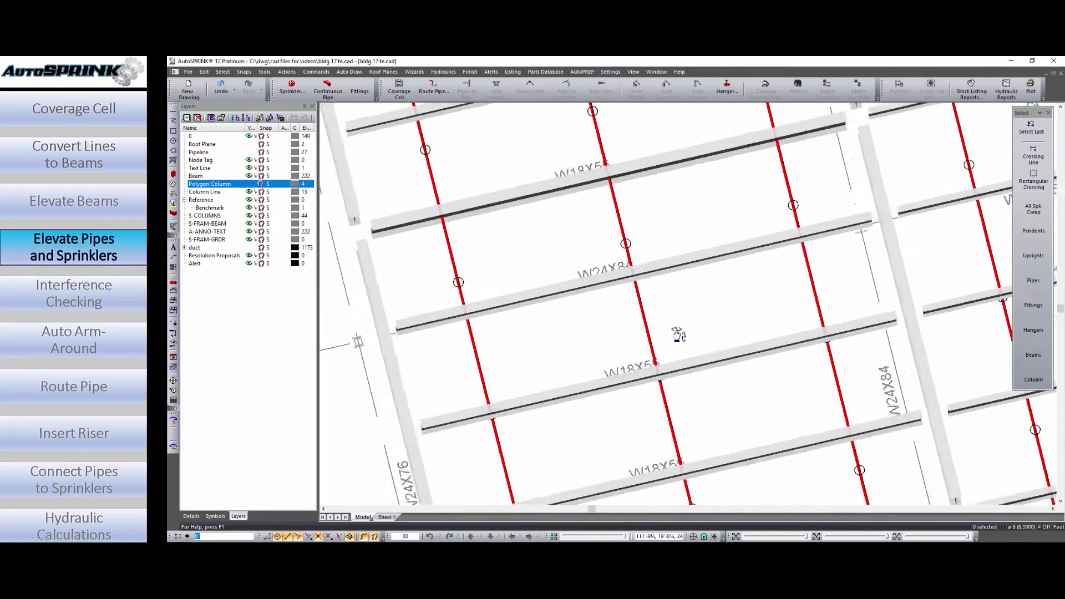
scroll(633, 363, down, 3)
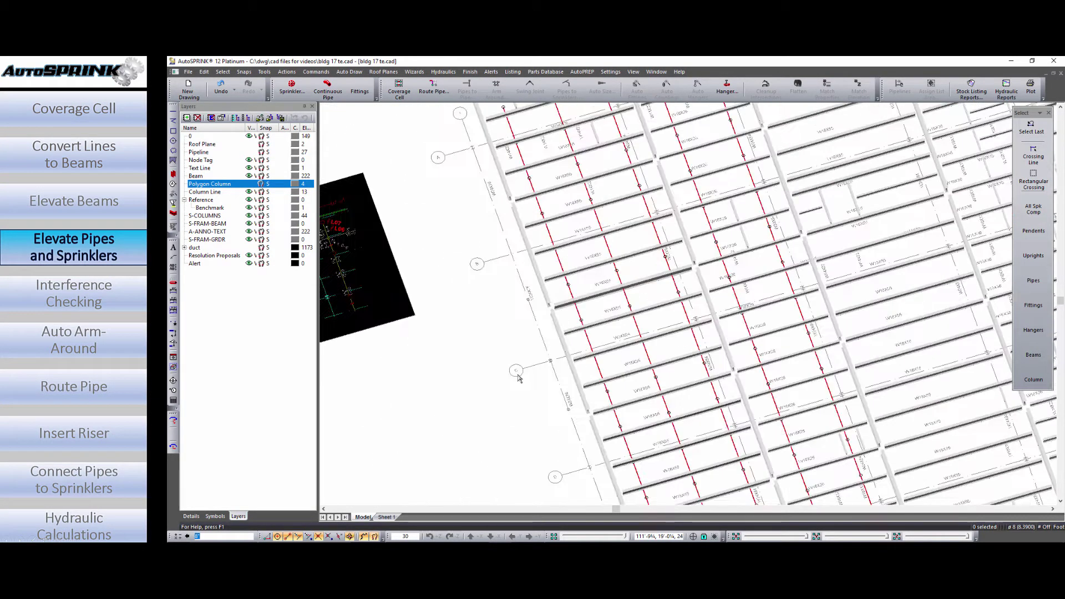
Step: Show the duct layer and view the ducts against the pipes and beams in 3D and in plan
click(202, 248)
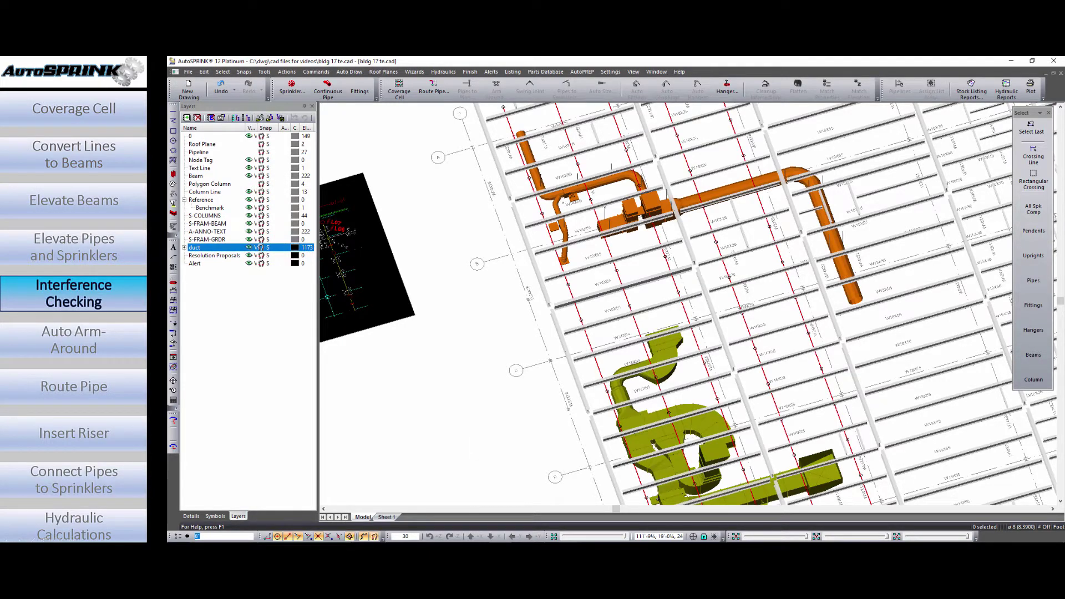
scroll(626, 254, up, 5)
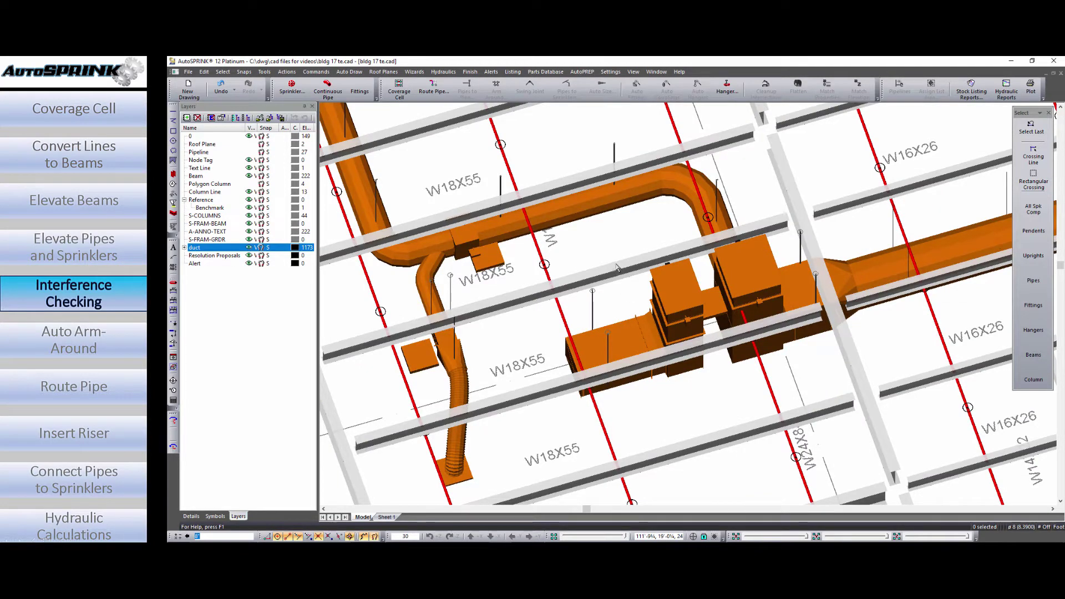
scroll(581, 223, down, 5)
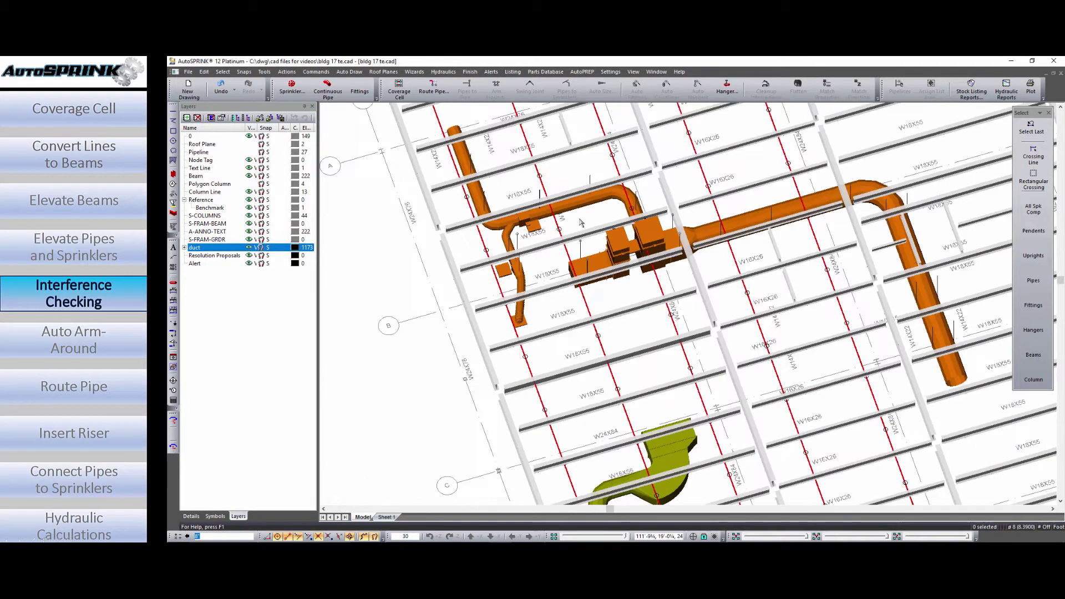
middle_drag(625, 284, 644, 259)
key(p)
scroll(626, 219, down, 6)
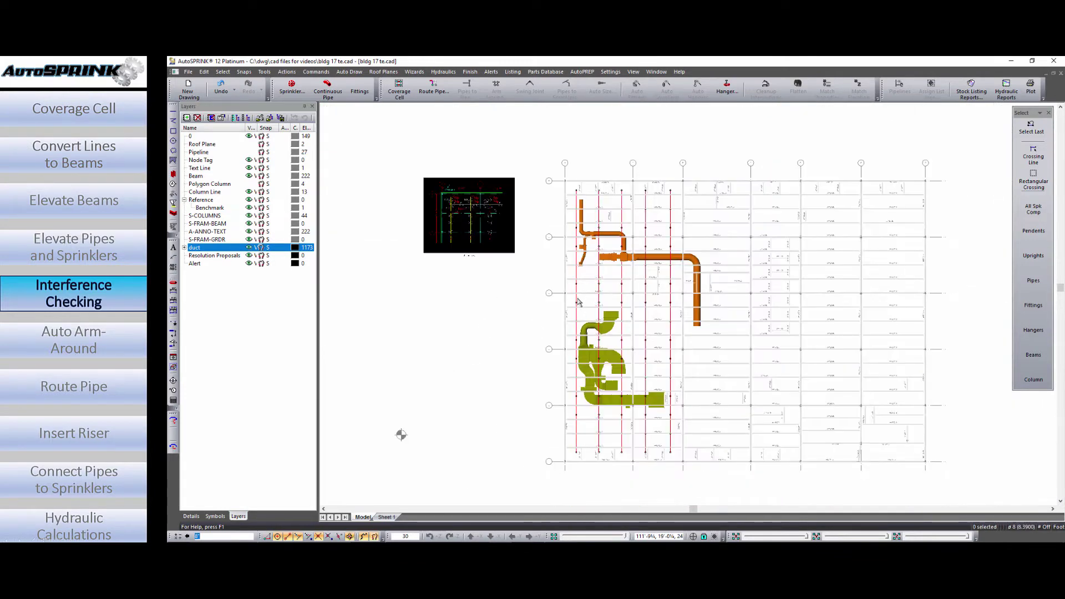
Step: Select all pipes of the sprinkler layout with a rectangular area and run interference checking on them
click(1034, 280)
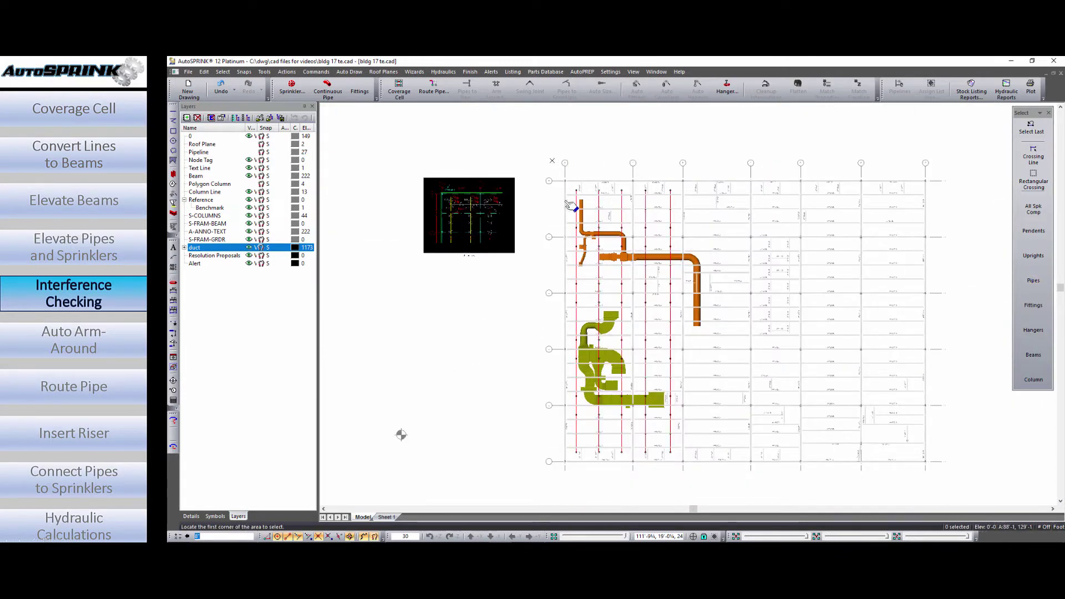
click(552, 161)
click(692, 490)
scroll(595, 341, up, 4)
middle_drag(595, 341, 641, 321)
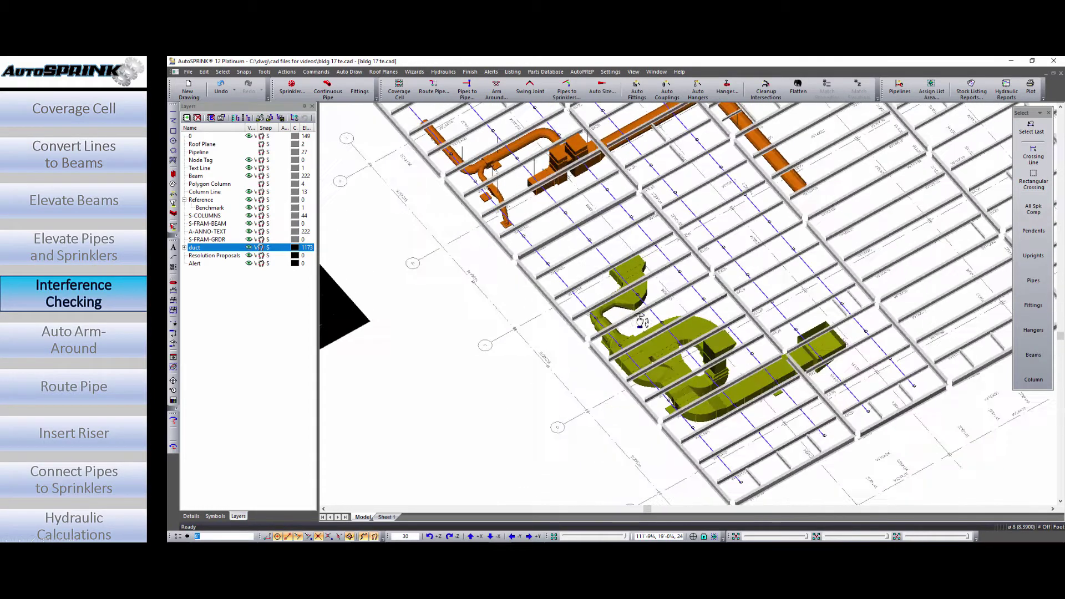
right_click(605, 259)
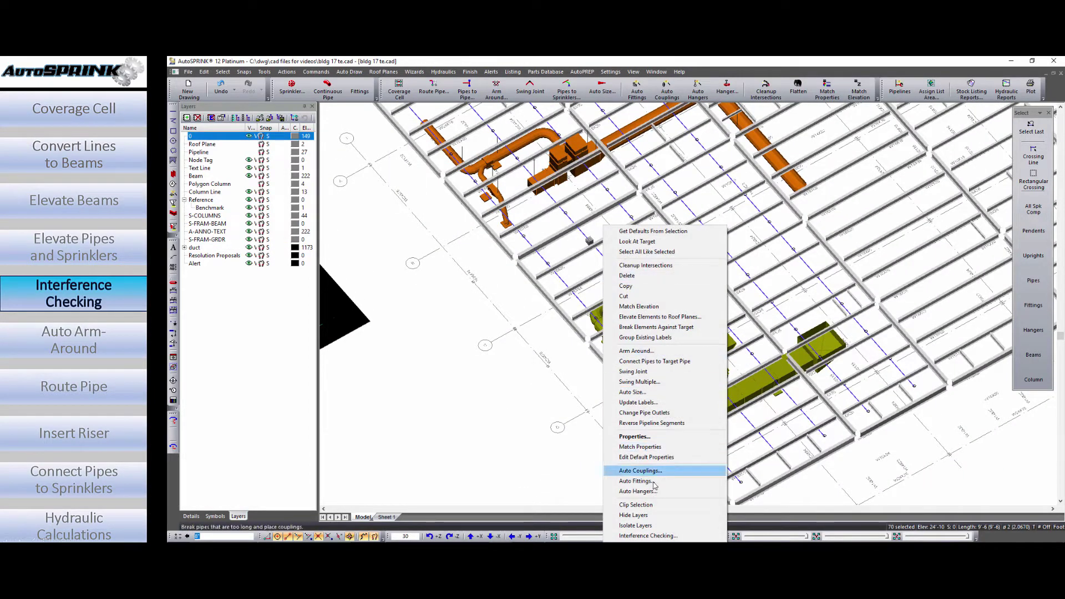
click(695, 535)
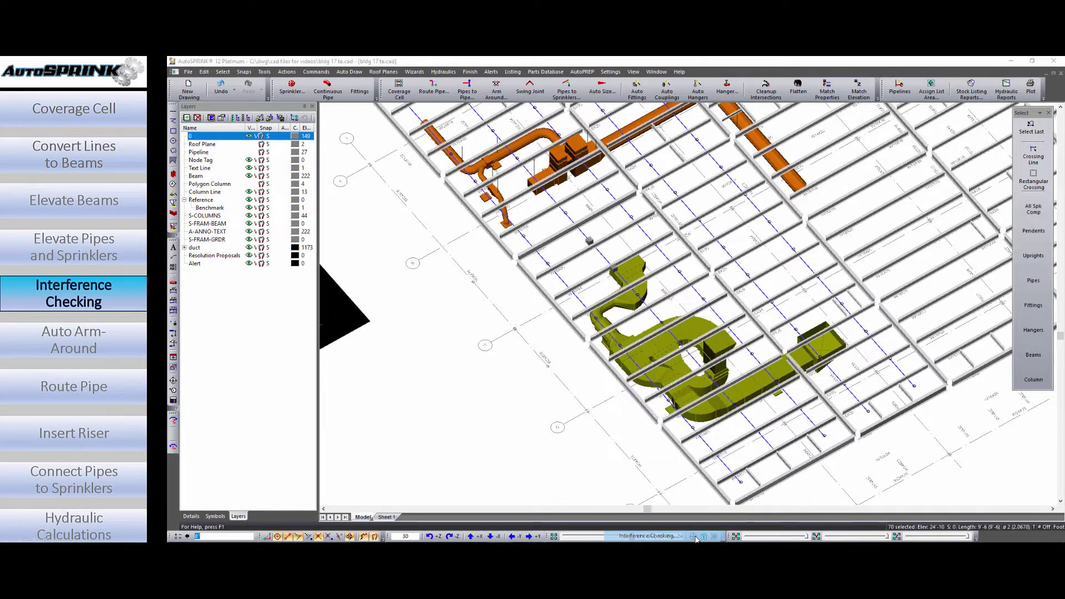
click(506, 411)
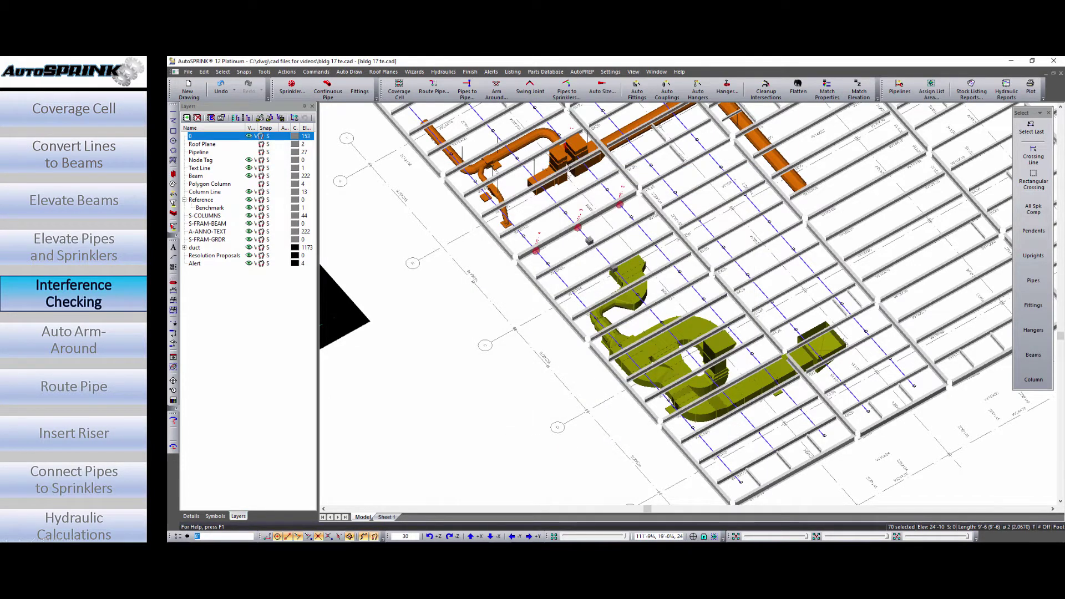
Step: Examine the interference alerts at the duct box between grid lines B and C and along the beam on grid line C
key(Home)
middle_drag(659, 224, 592, 415)
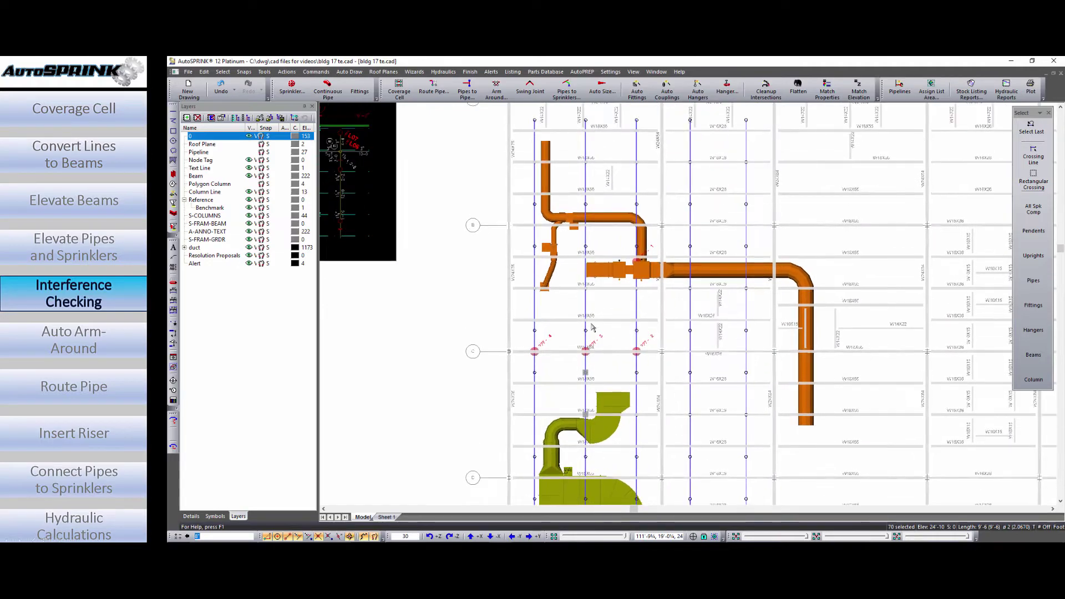
scroll(569, 311, up, 1)
scroll(584, 291, up, 2)
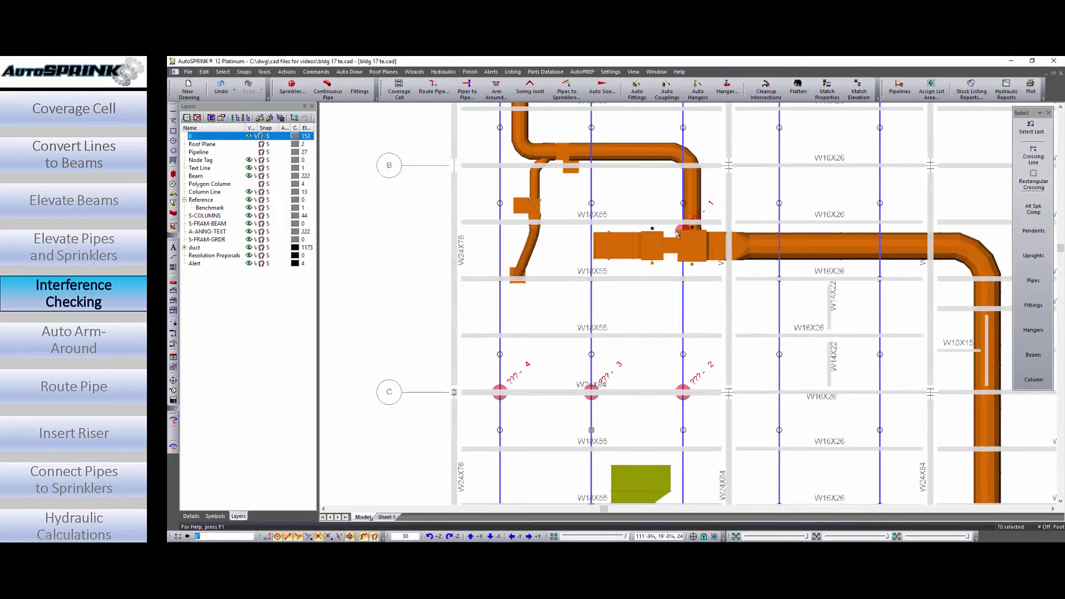
click(677, 234)
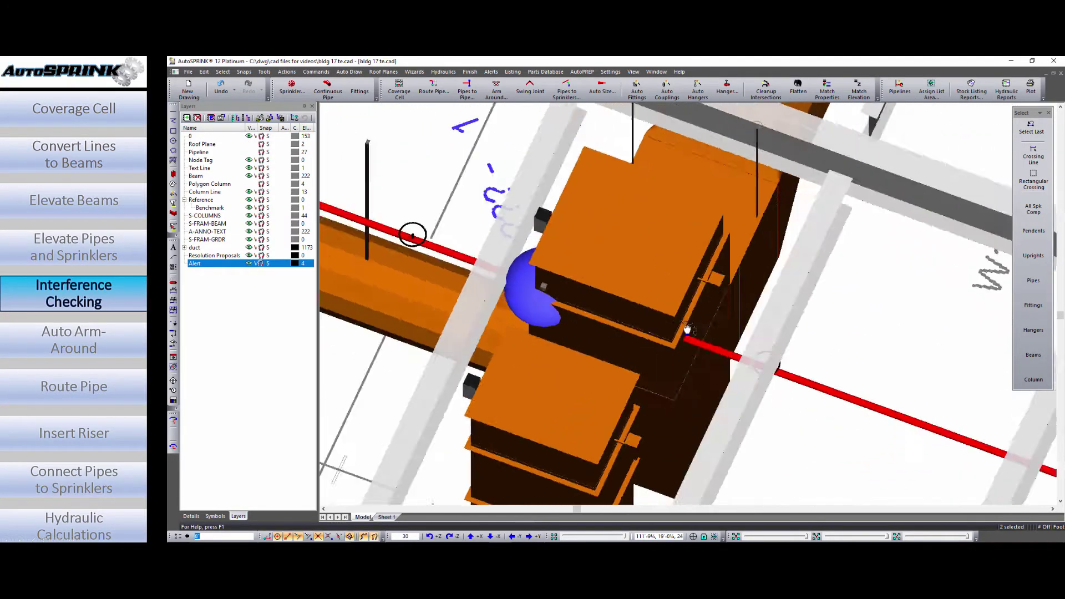
shift+middle_drag(687, 330, 638, 320)
scroll(633, 204, down, 5)
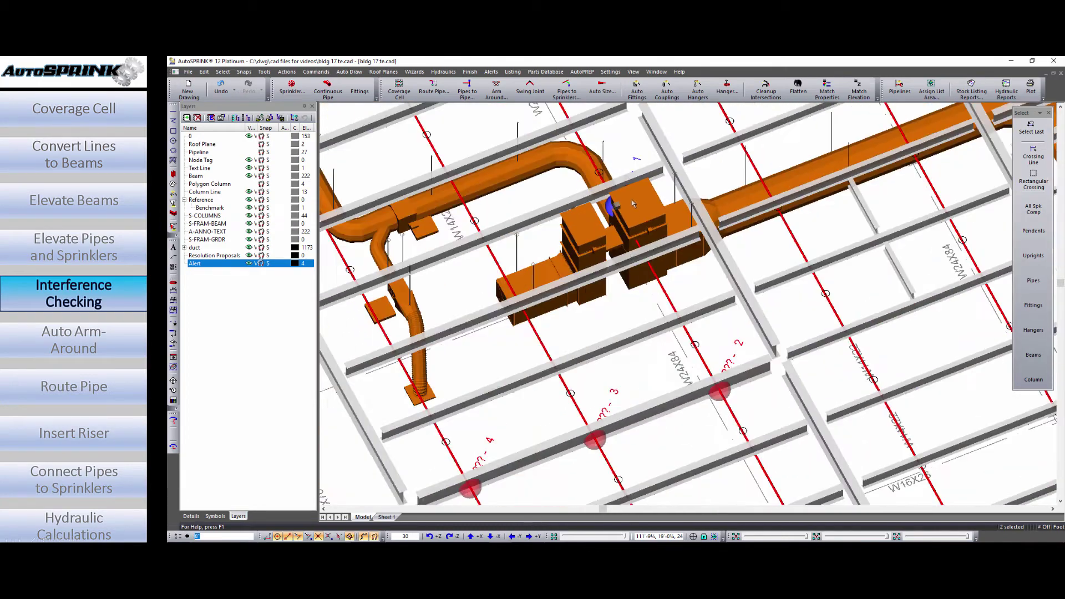
scroll(597, 467, up, 5)
mouse_move(623, 431)
shift+middle_down()
mouse_move(664, 404)
mouse_move(625, 418)
shift+middle_up()
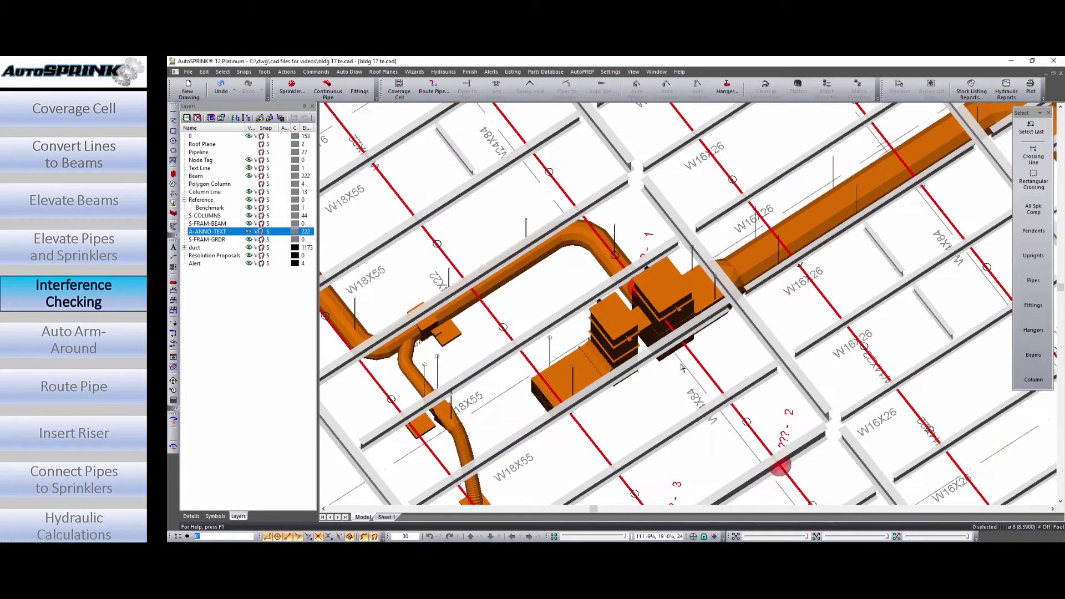
Step: Start Arm Around for the pipe running into the duct box at alert 1 and preview the Left \ Under (2D) method
click(668, 376)
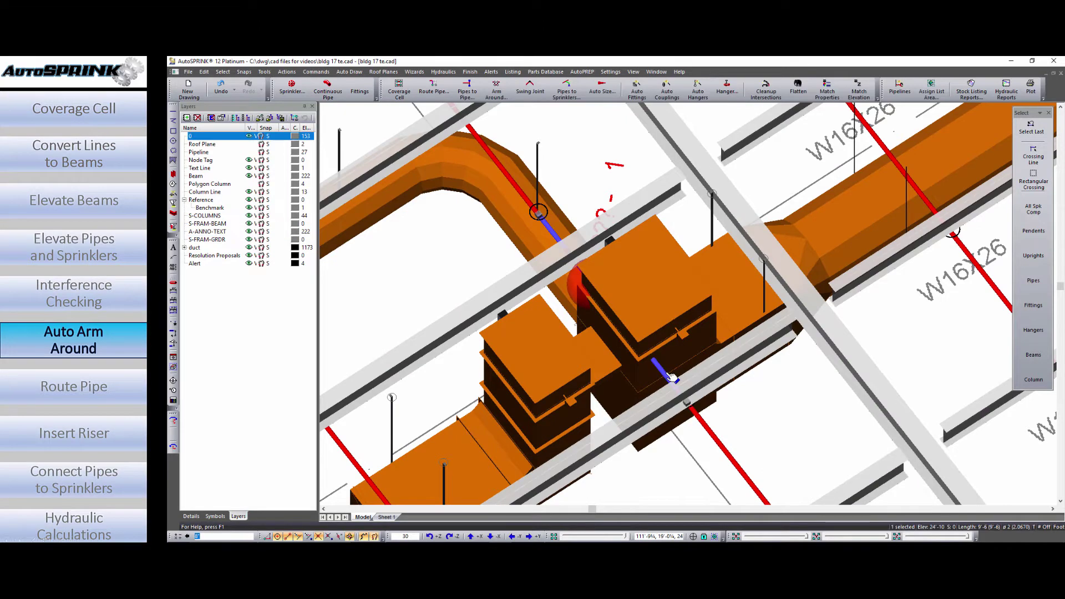
right_click(668, 376)
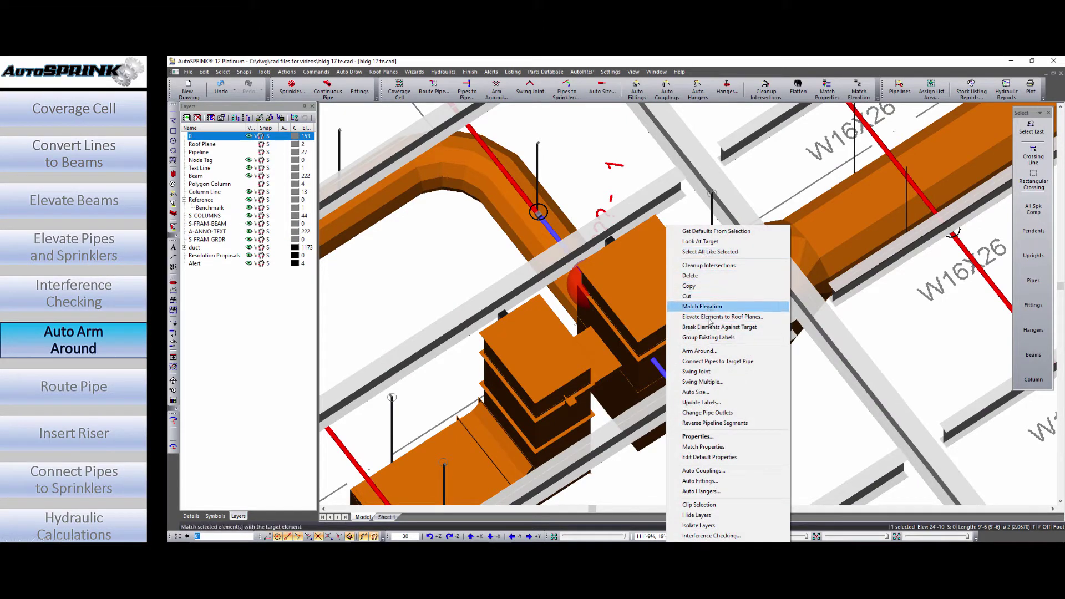
click(699, 351)
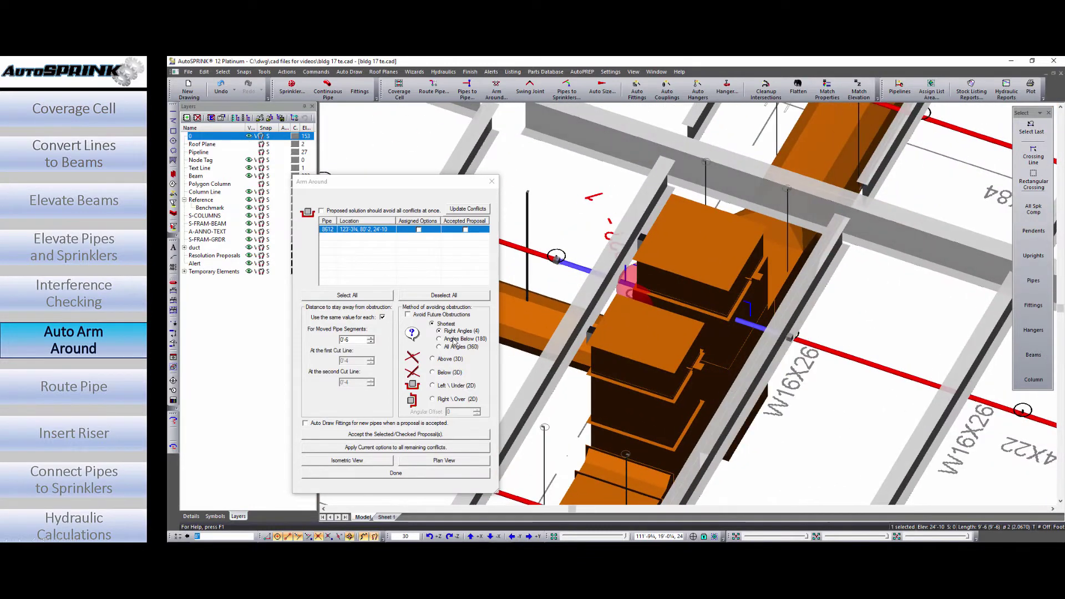
click(433, 386)
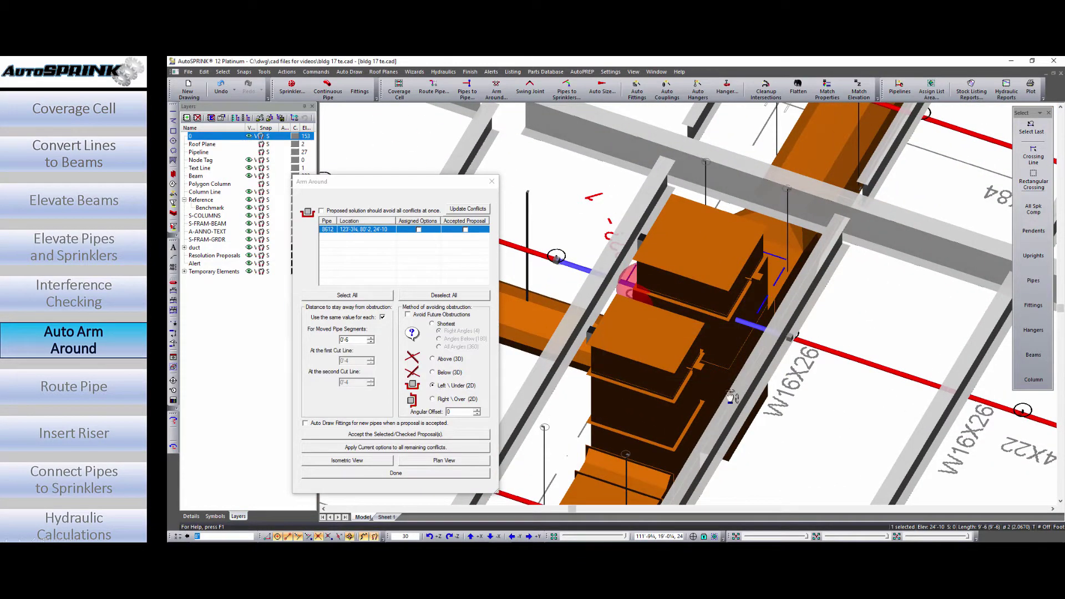
mouse_move(731, 397)
middle_down()
mouse_move(614, 409)
mouse_move(732, 400)
mouse_move(734, 428)
mouse_move(732, 397)
middle_up()
Step: Set the avoidance method to Right \ Over (2D), enable automatic fittings for new pipes, and accept the proposal for the pipe
click(442, 400)
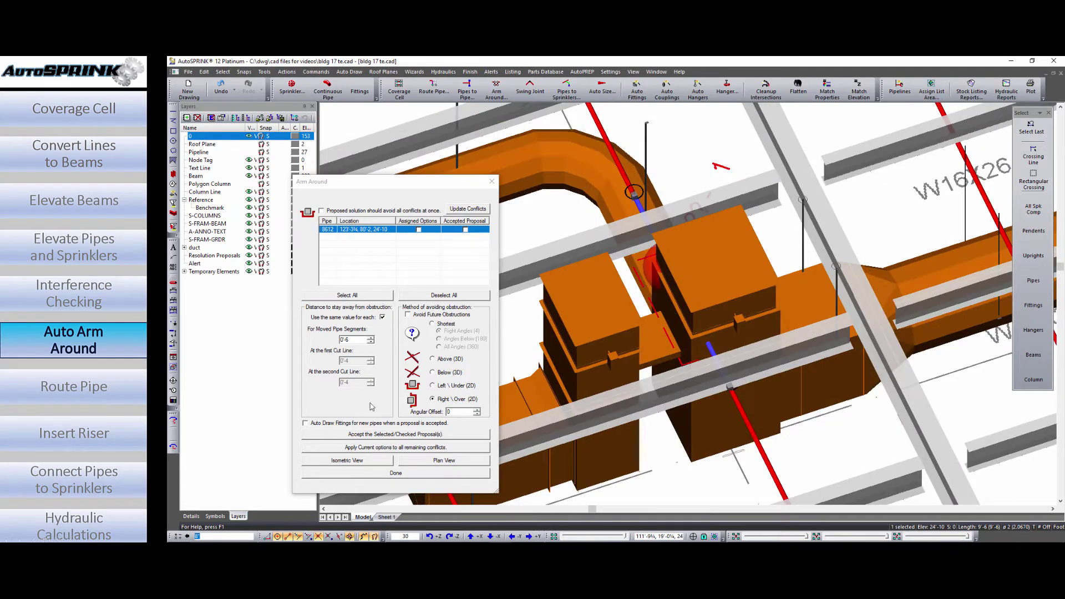
click(308, 424)
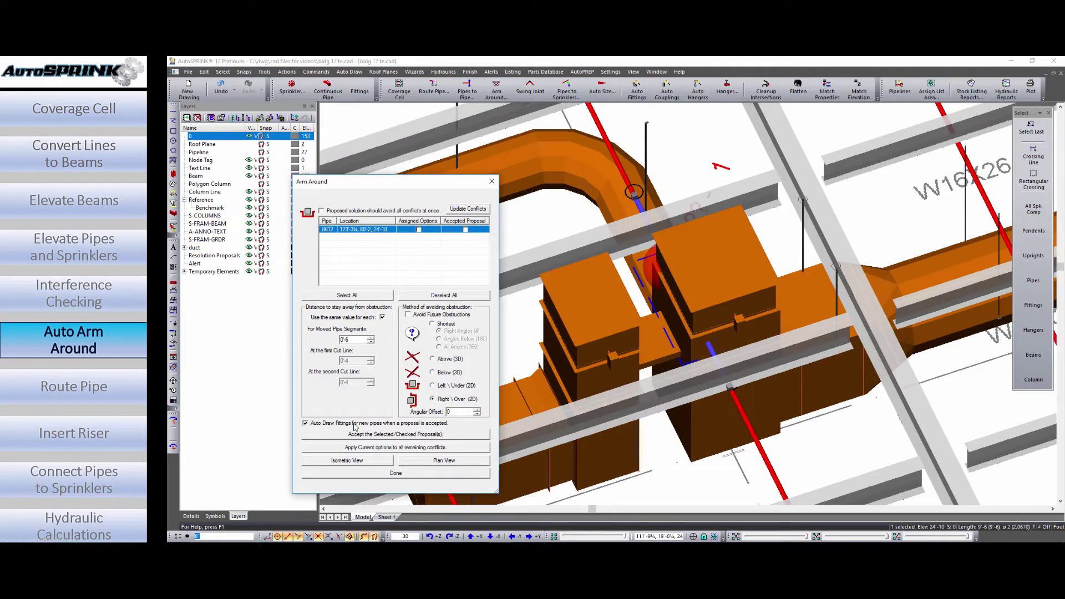
click(412, 434)
middle_drag(723, 471, 705, 447)
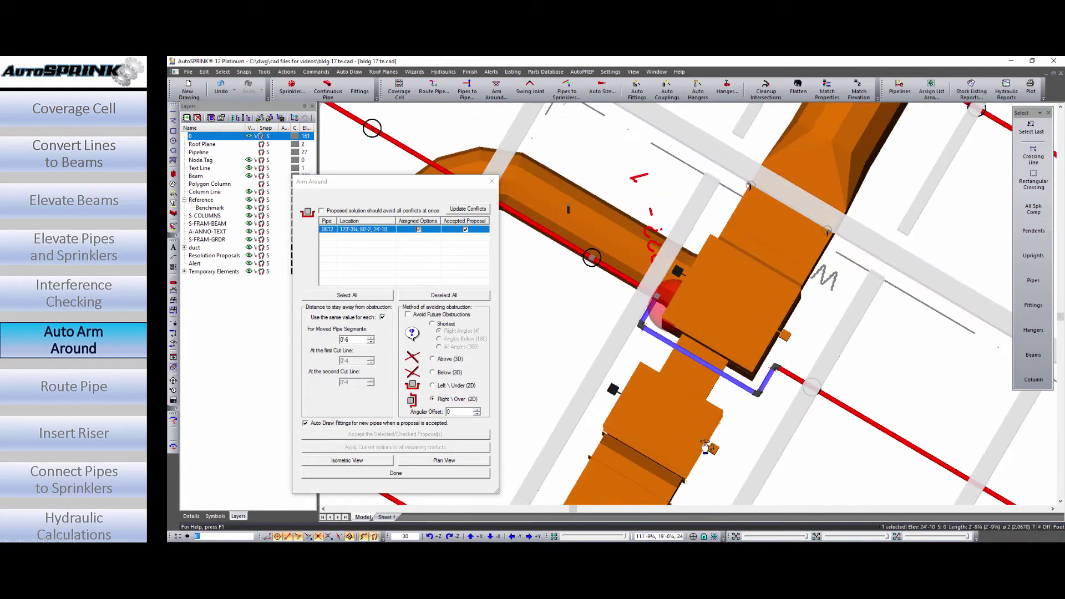
middle_drag(682, 375, 683, 321)
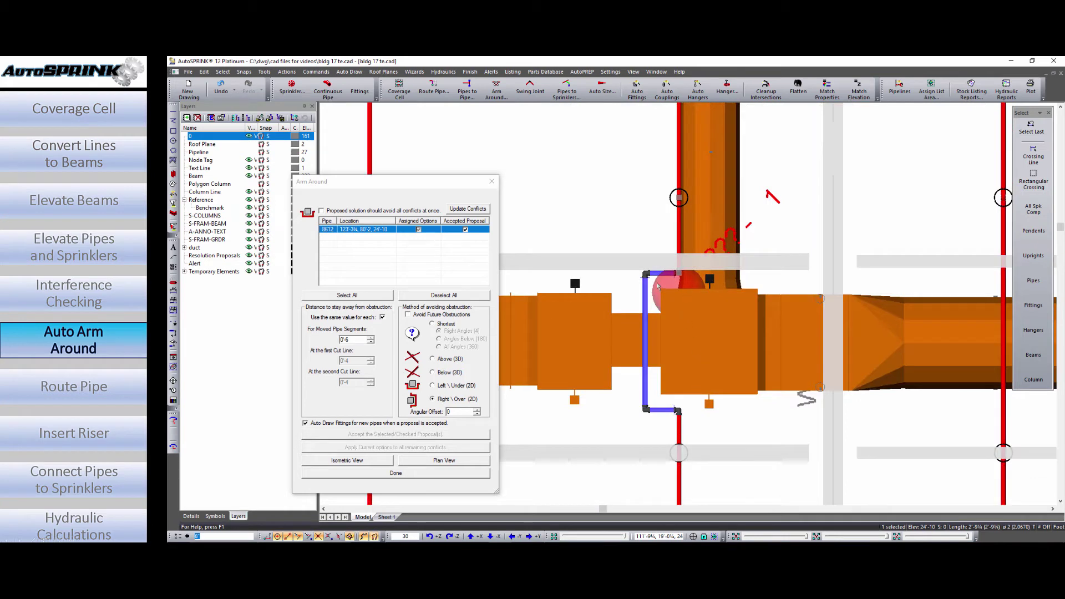
Step: Remove alert 1 at the rerouted pipe beside the duct box and close Arm Around
click(658, 286)
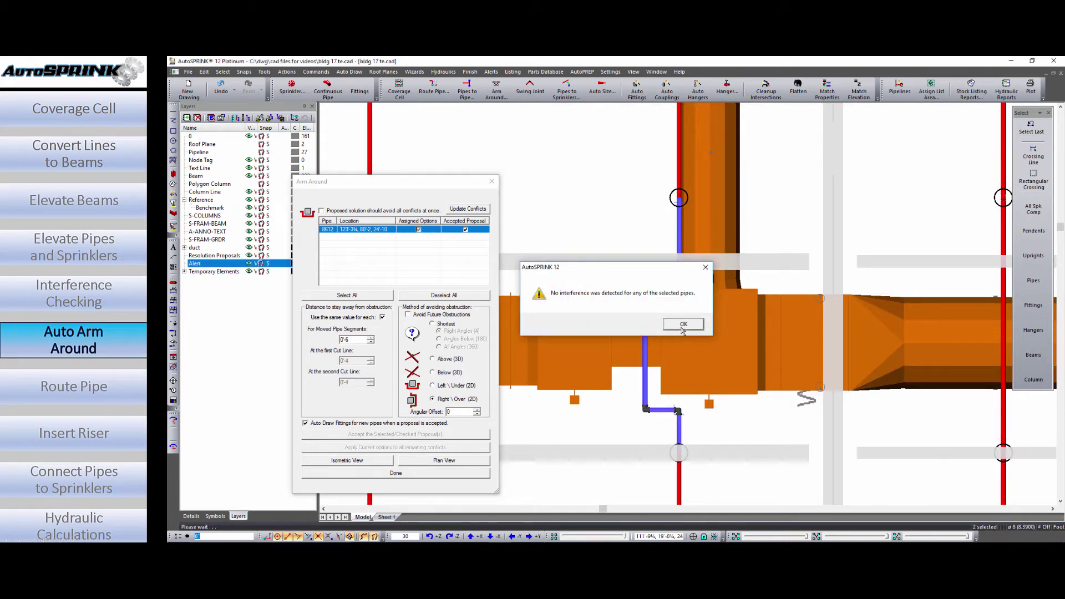
click(683, 325)
click(491, 183)
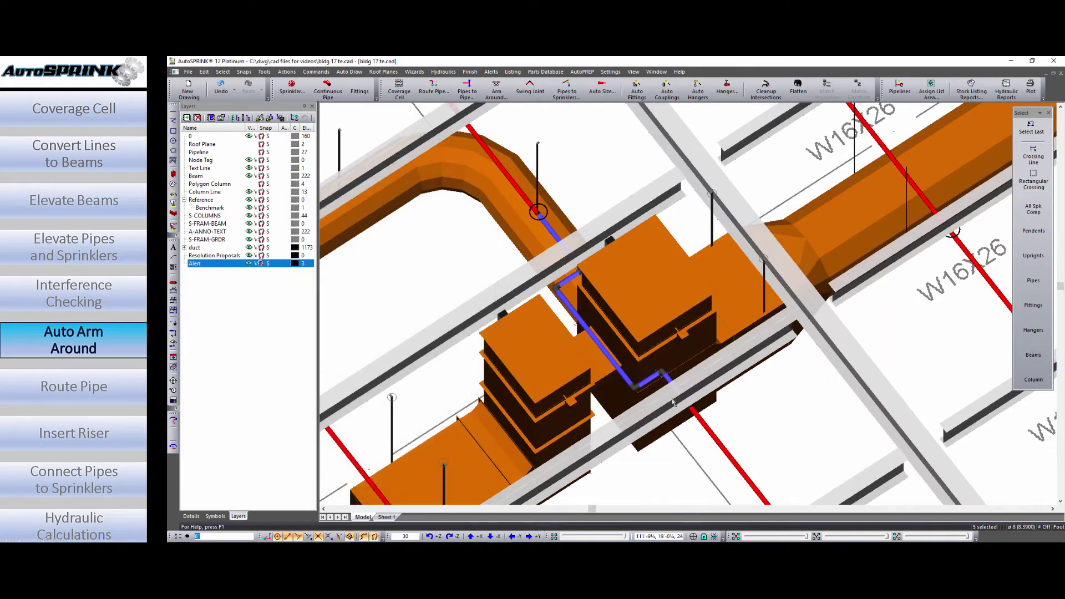
Step: Select the three pipes crossing the beam at alerts 2, 3 and 4 and start Arm Around for them
scroll(672, 400, down, 5)
scroll(678, 383, up, 4)
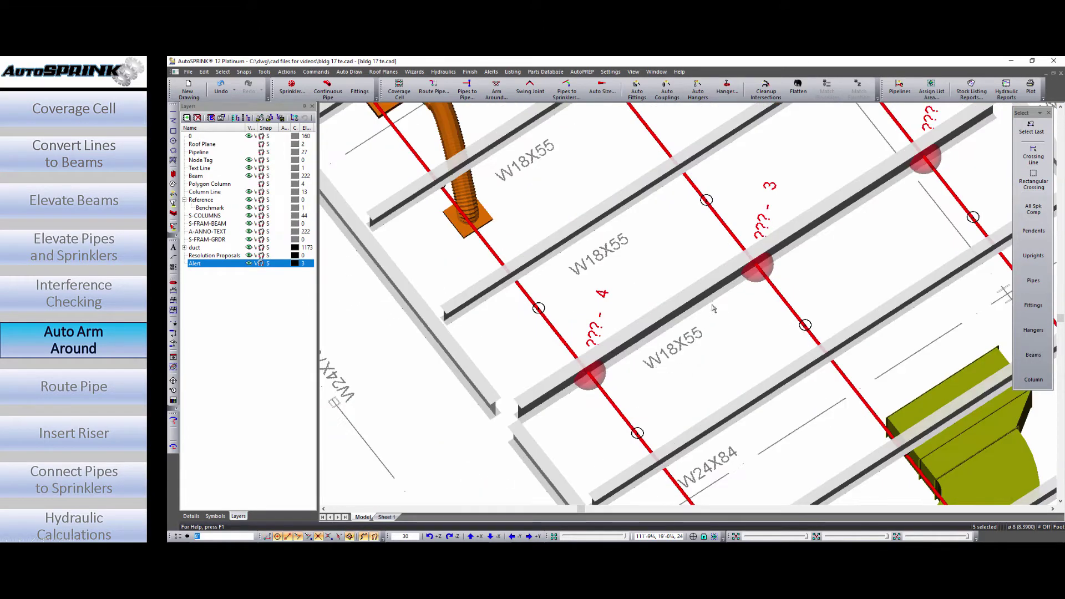
middle_drag(804, 260, 721, 302)
mouse_move(680, 334)
shift+middle_down()
mouse_move(668, 361)
mouse_move(631, 294)
mouse_move(590, 425)
shift+middle_up()
click(590, 402)
click(546, 428)
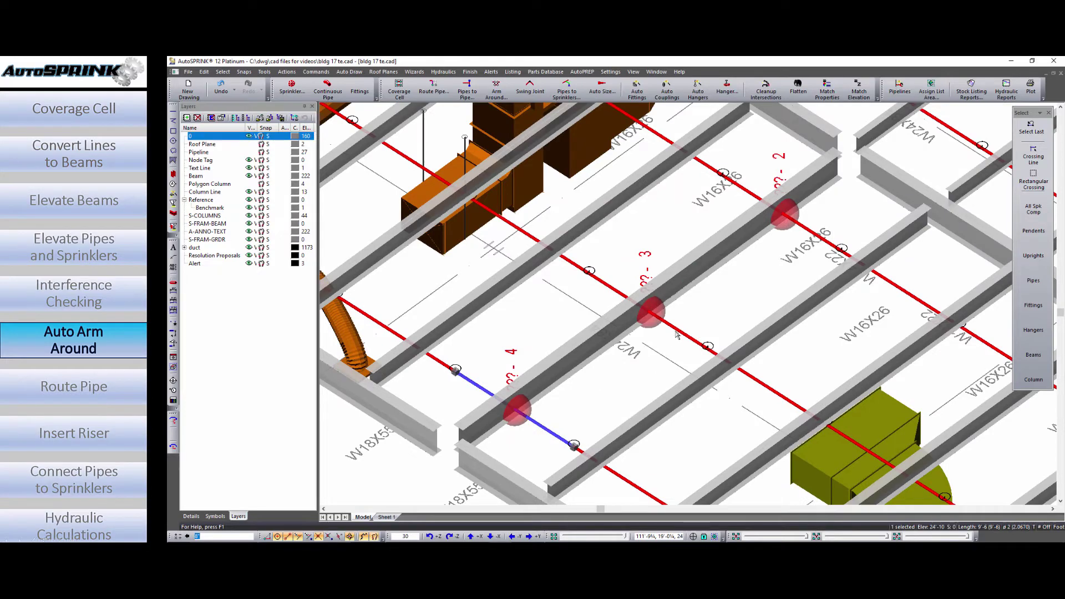
mouse_move(692, 360)
middle_down()
mouse_move(709, 324)
mouse_move(720, 333)
mouse_move(683, 354)
middle_up()
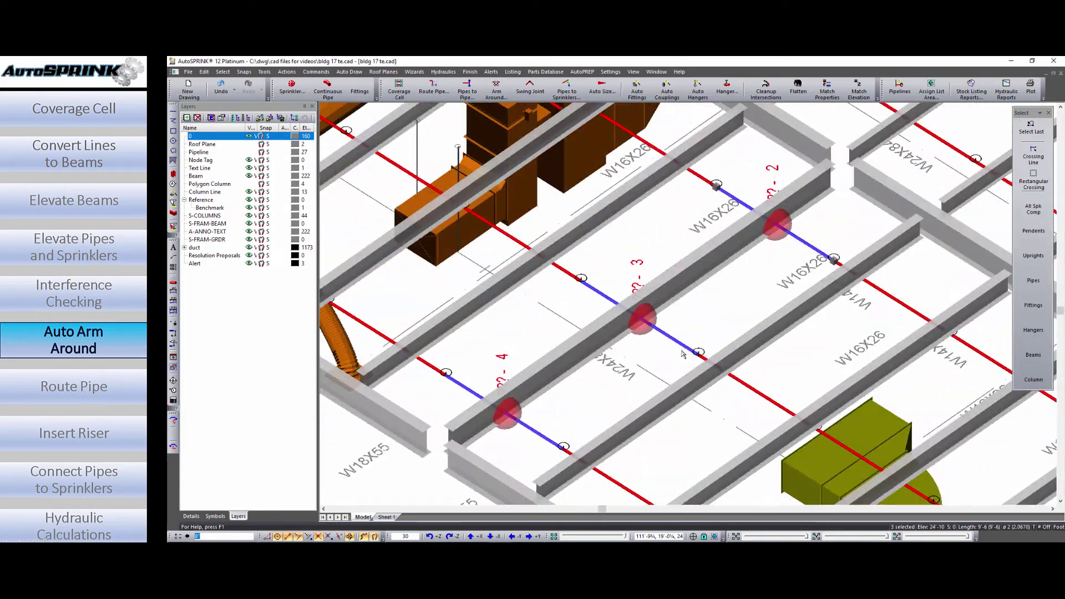
right_click(677, 343)
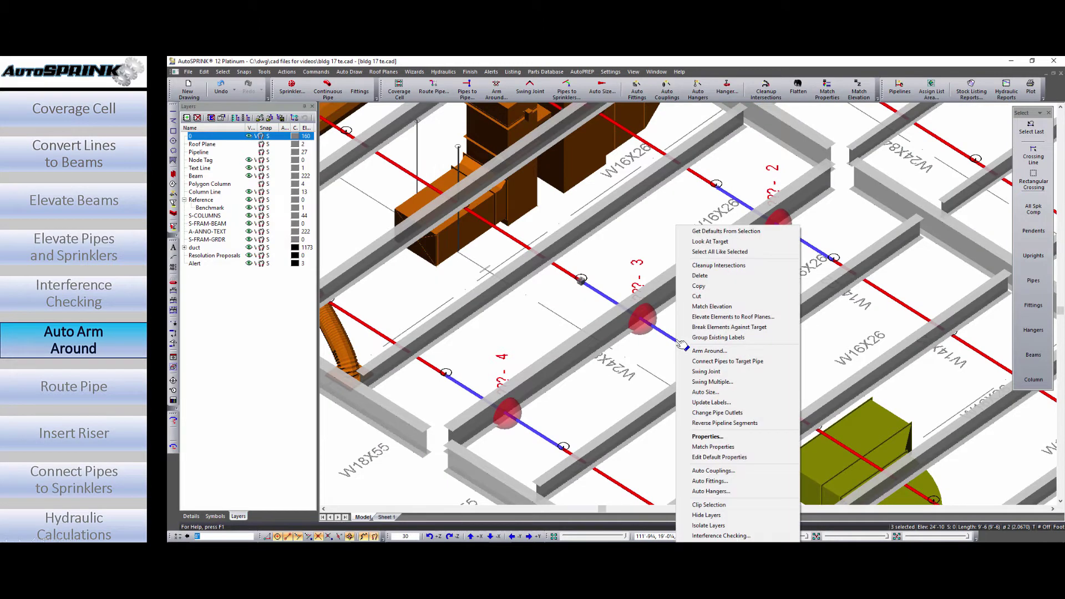
click(713, 352)
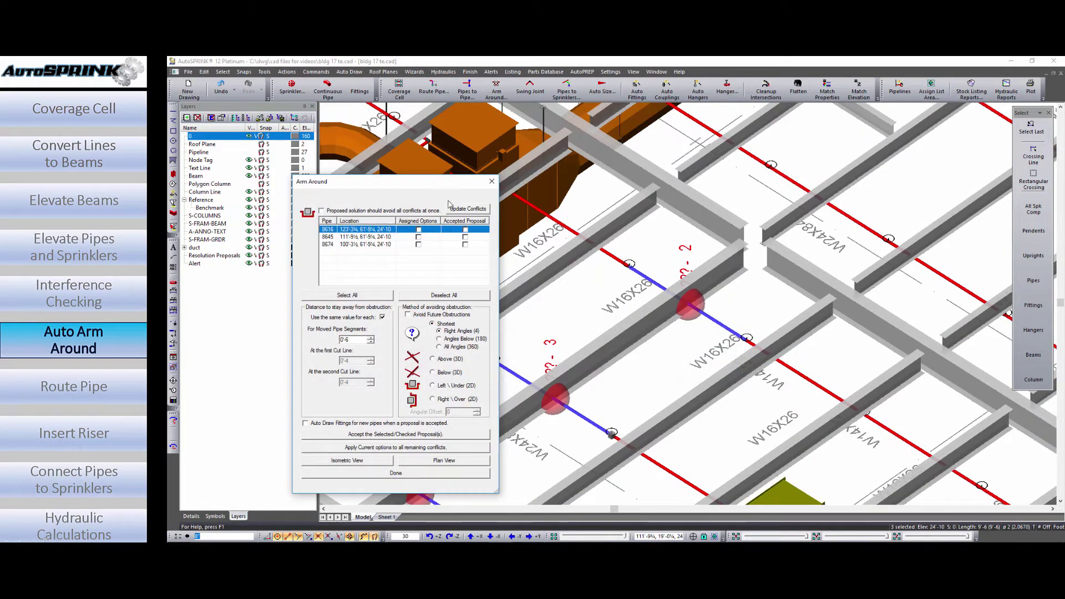
Step: Preview the Shortest and Above (3D) routes at the beam, and set the avoidance method to Below (3D)
drag(436, 183, 455, 142)
middle_drag(535, 435, 791, 290)
scroll(674, 346, up, 4)
scroll(610, 404, down, 2)
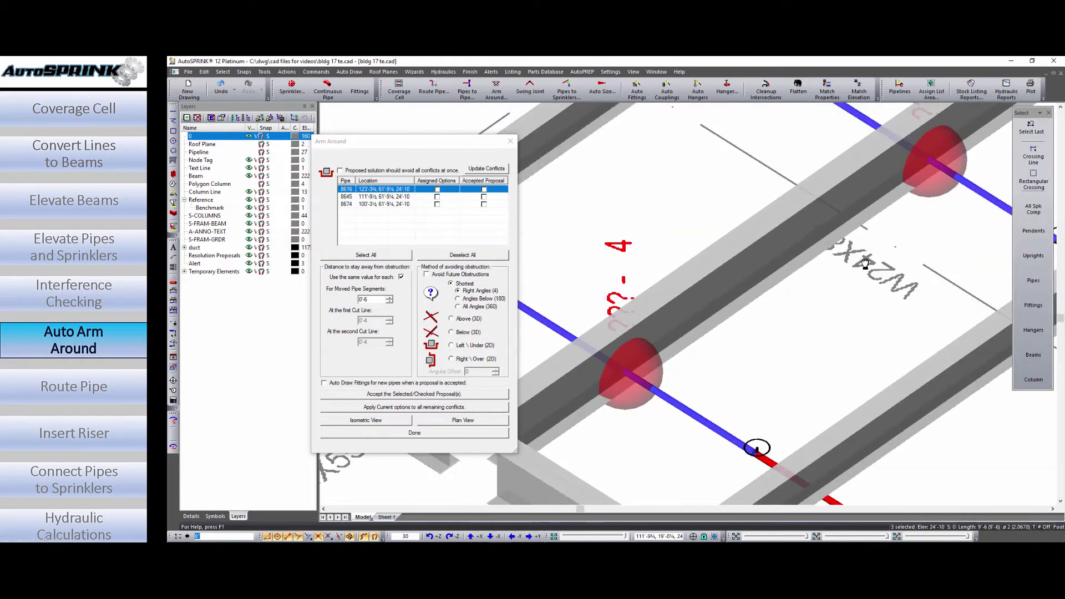
middle_drag(866, 263, 751, 361)
scroll(822, 310, up, 5)
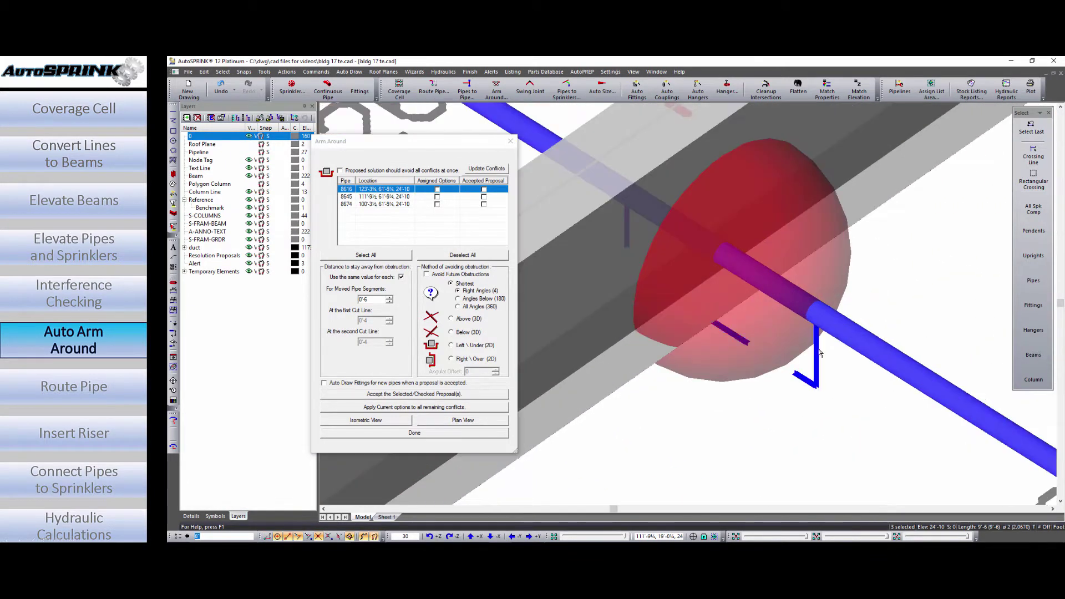
scroll(786, 337, down, 5)
click(457, 321)
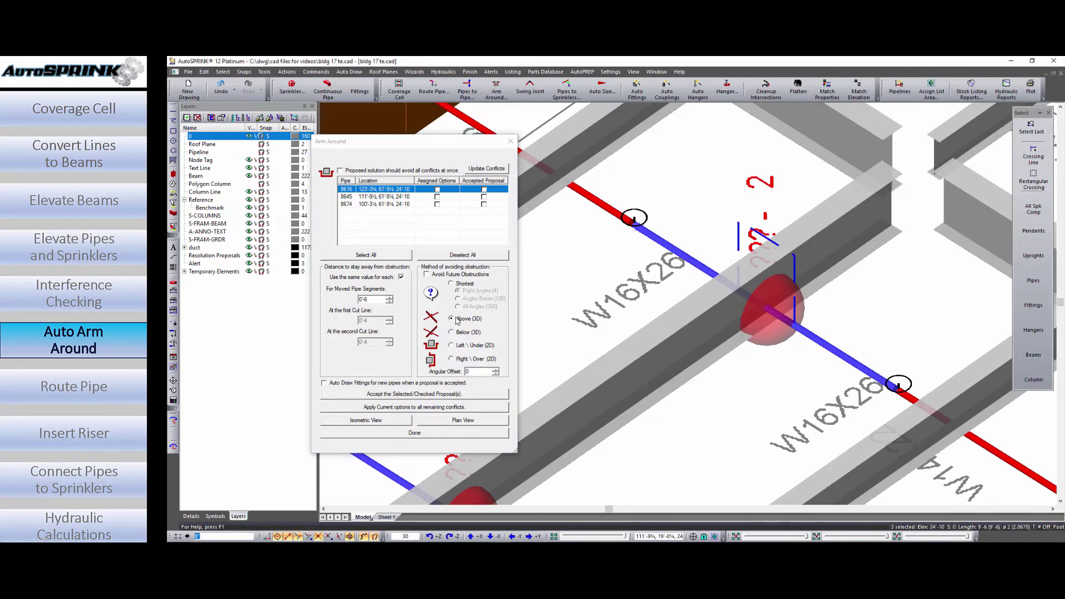
click(451, 332)
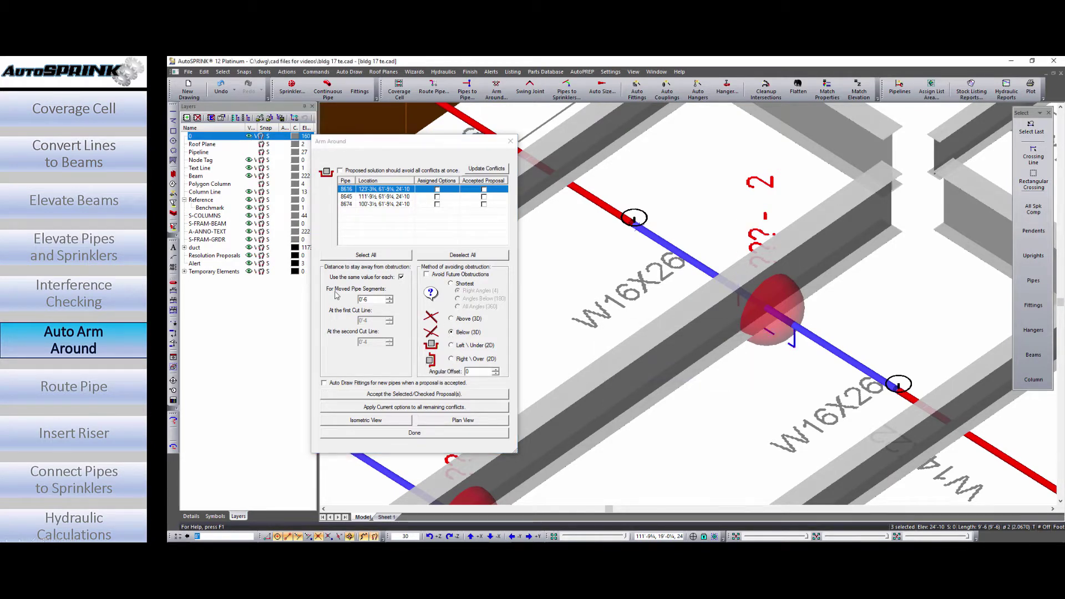
Step: Assign the current Arm Around options to all three listed pipe conflicts
click(436, 190)
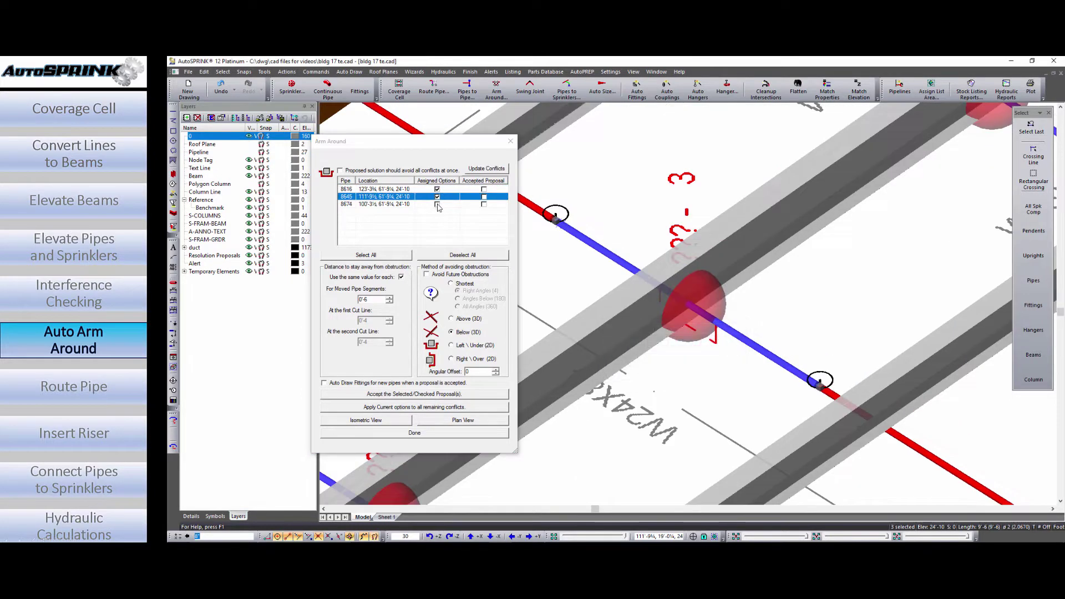
scroll(737, 294, down, 3)
middle_drag(760, 286, 700, 331)
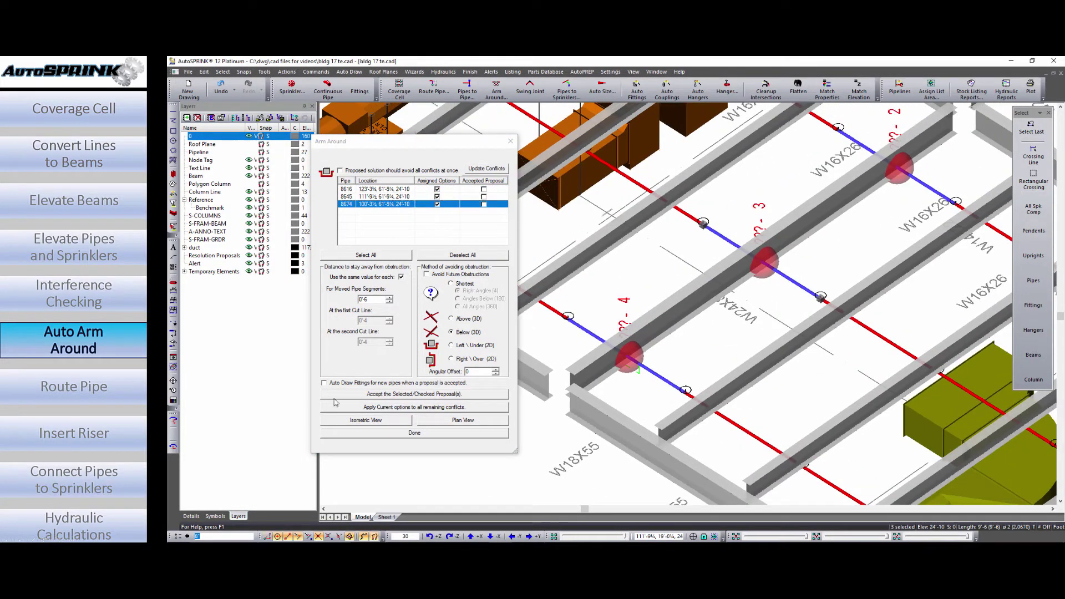
Step: Accept the three beam-conflict proposals with Auto Draw Fittings enabled for the new pipes, and close Arm Around
click(327, 381)
click(403, 394)
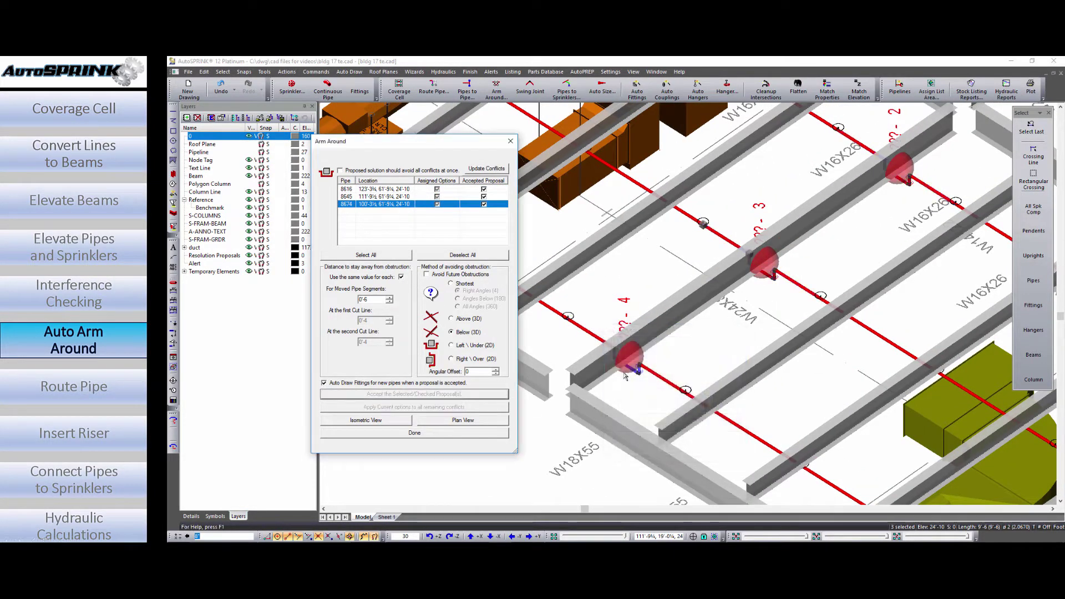
scroll(632, 375, up, 5)
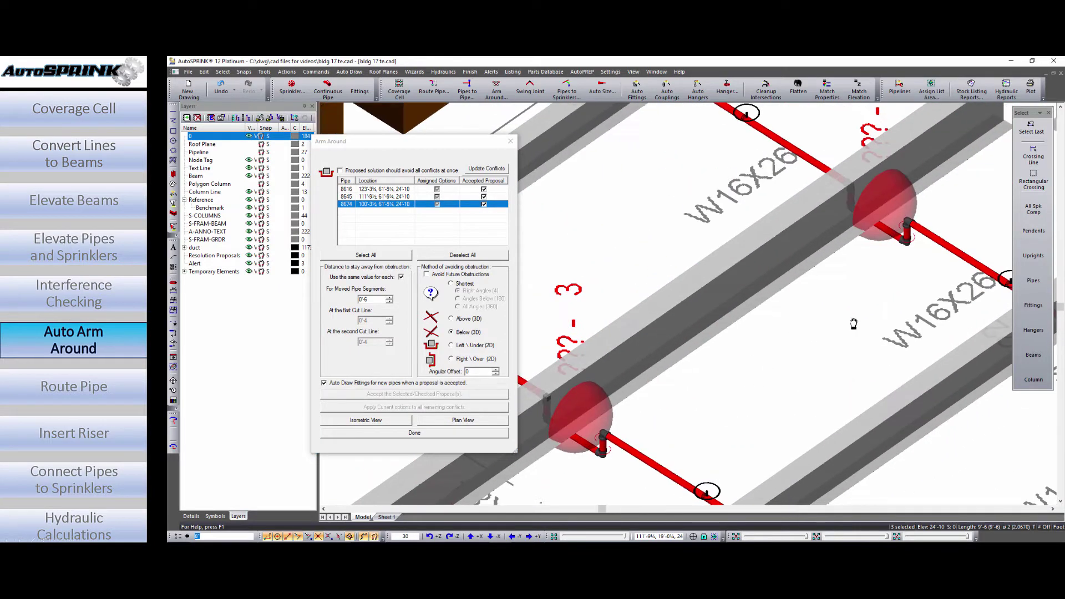
scroll(807, 327, up, 2)
middle_drag(807, 327, 810, 279)
key(p)
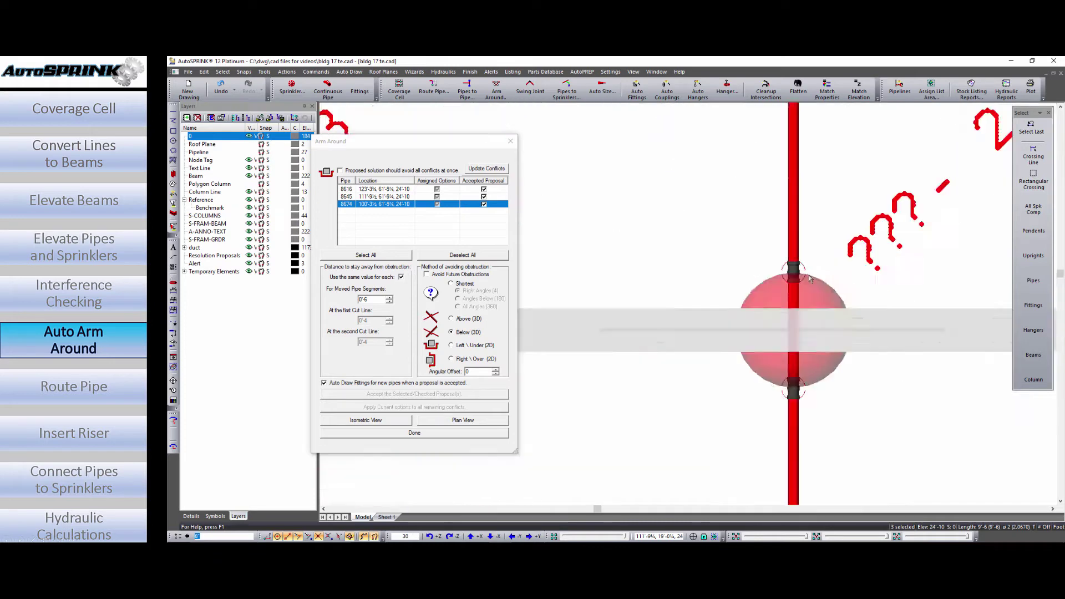
scroll(853, 250, down, 5)
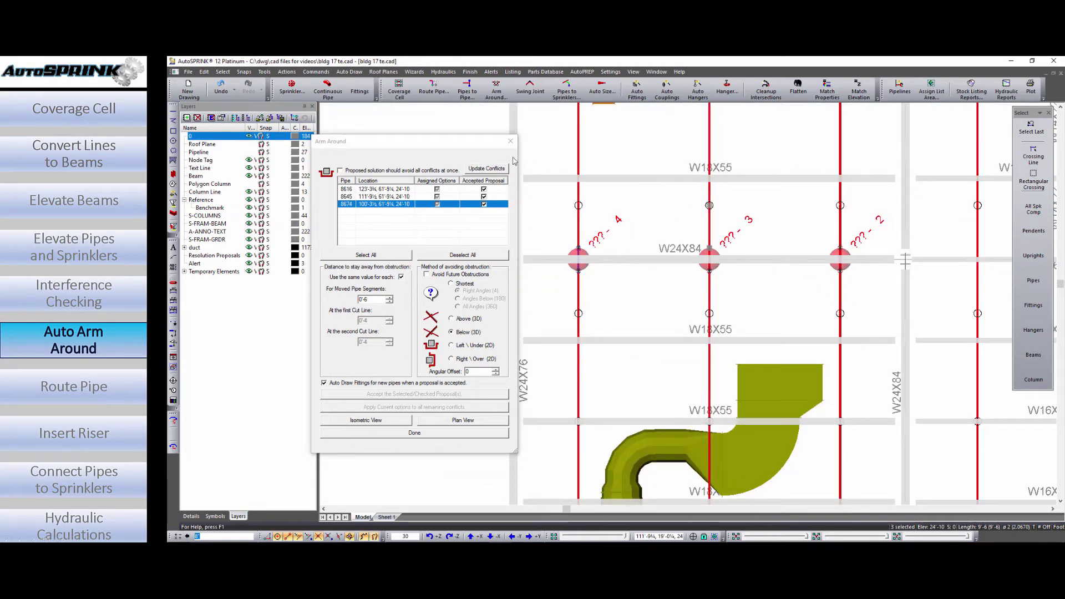
click(417, 432)
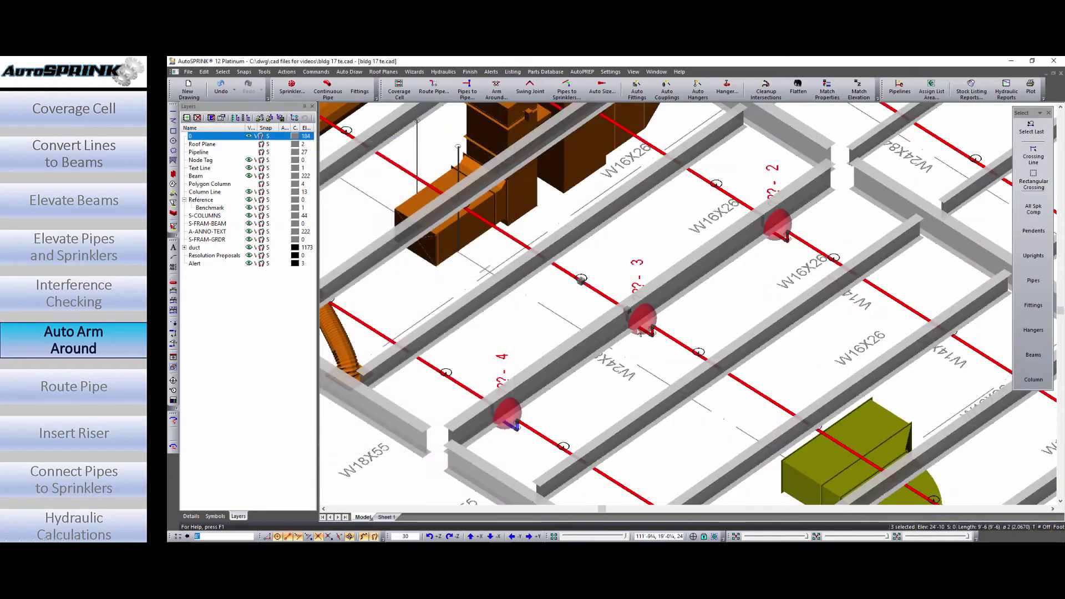
Step: Select all alert markers like the one at alert 3 and delete them
click(655, 320)
right_click(657, 320)
click(676, 348)
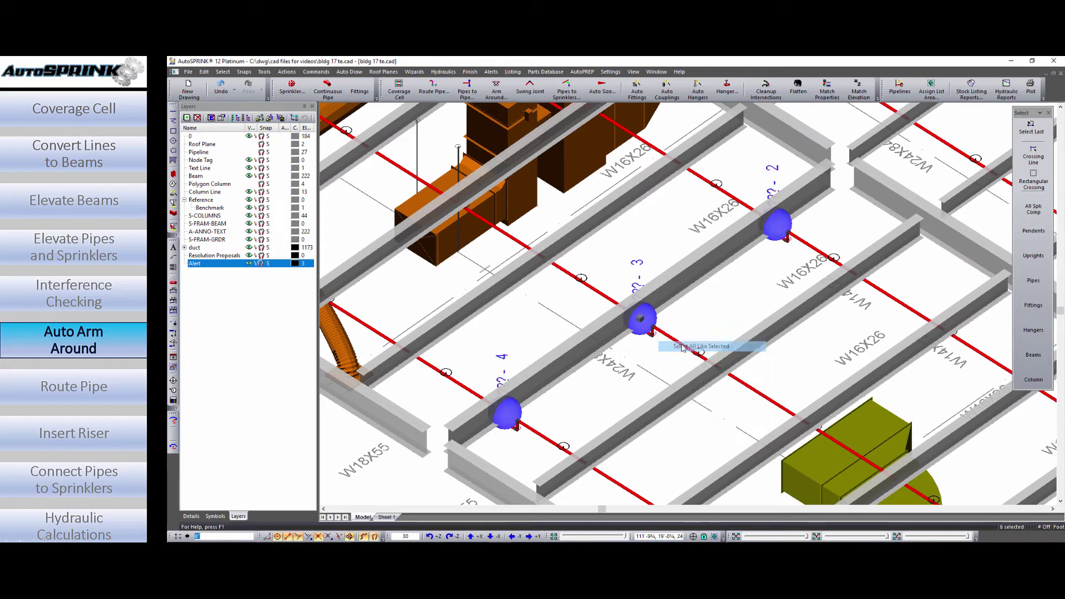
key(Delete)
key(p)
scroll(701, 314, down, 4)
middle_drag(527, 417, 731, 347)
scroll(683, 384, up, 3)
middle_drag(689, 285, 727, 362)
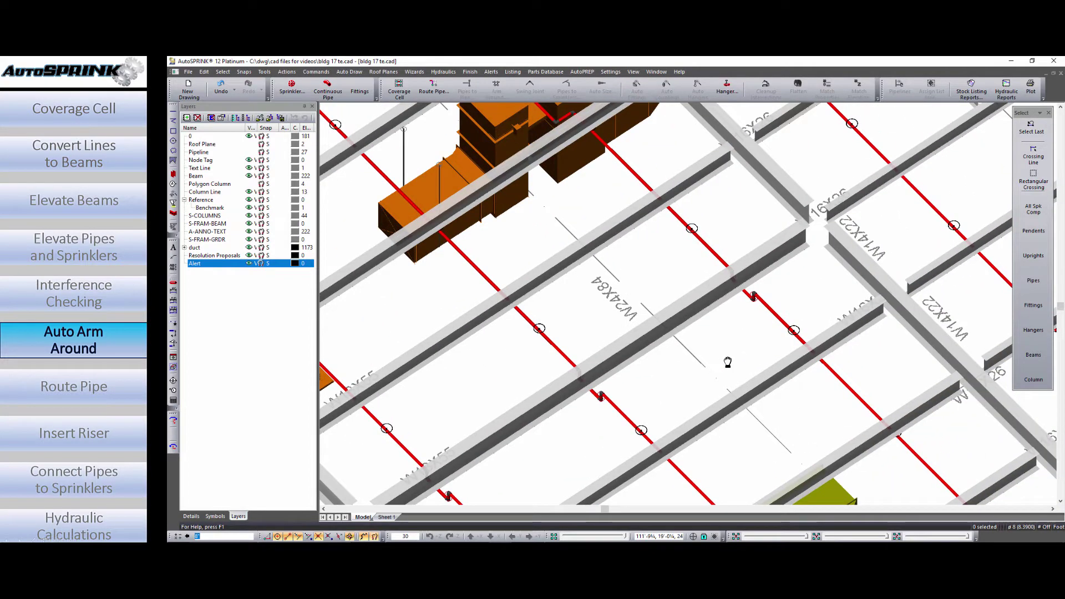
Step: Set the pipe size to 4 and start Route Pipe with pipes running level at -2 from the lowest existing pipe
scroll(728, 362, down, 6)
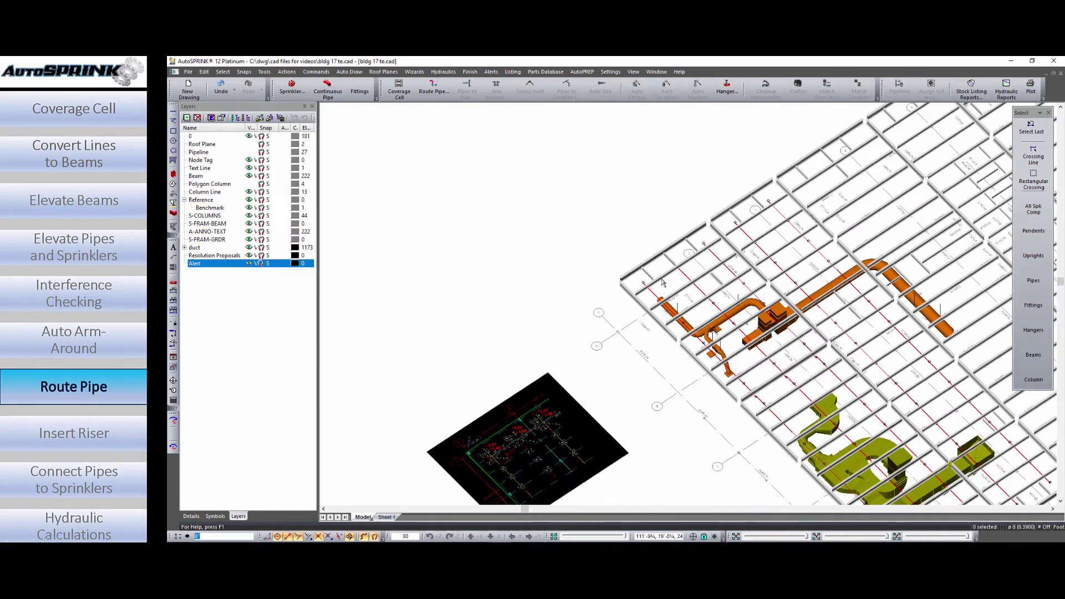
scroll(661, 282, up, 3)
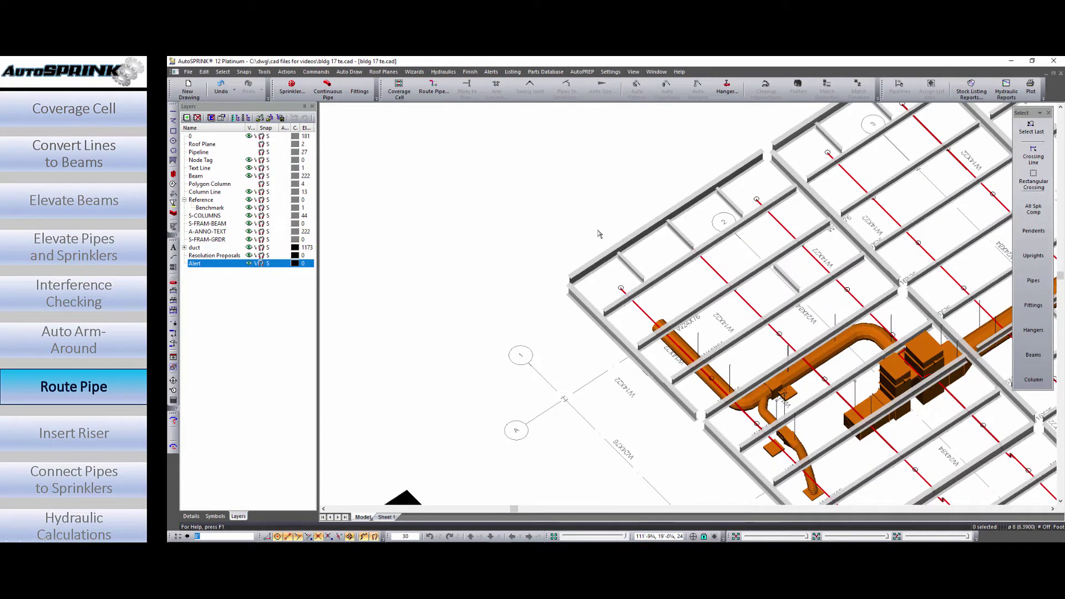
key(F2)
scroll(587, 416, up, 3)
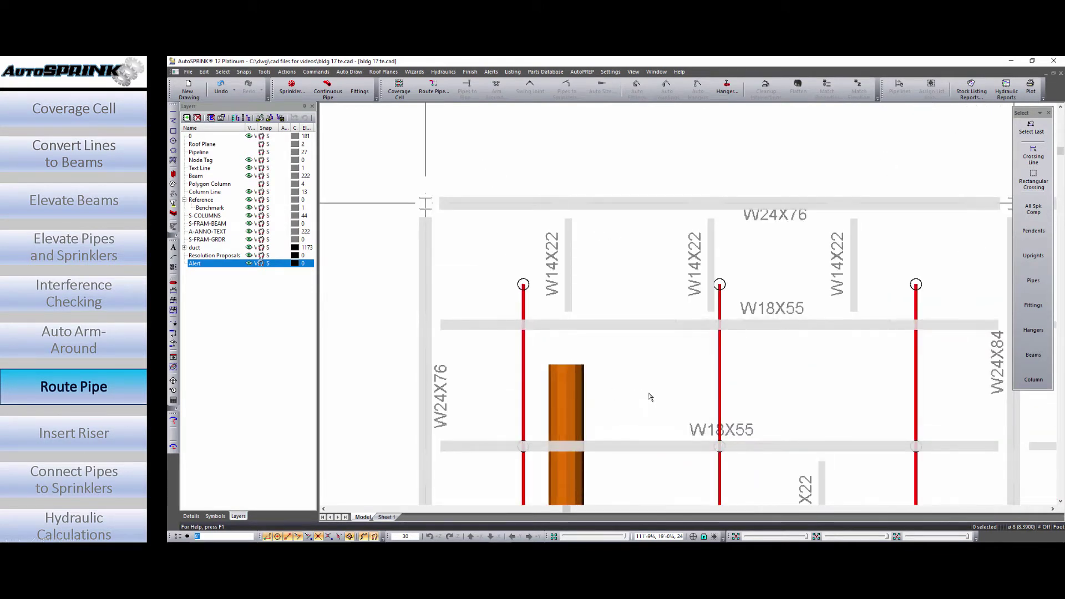
middle_drag(650, 396, 561, 353)
right_click(560, 342)
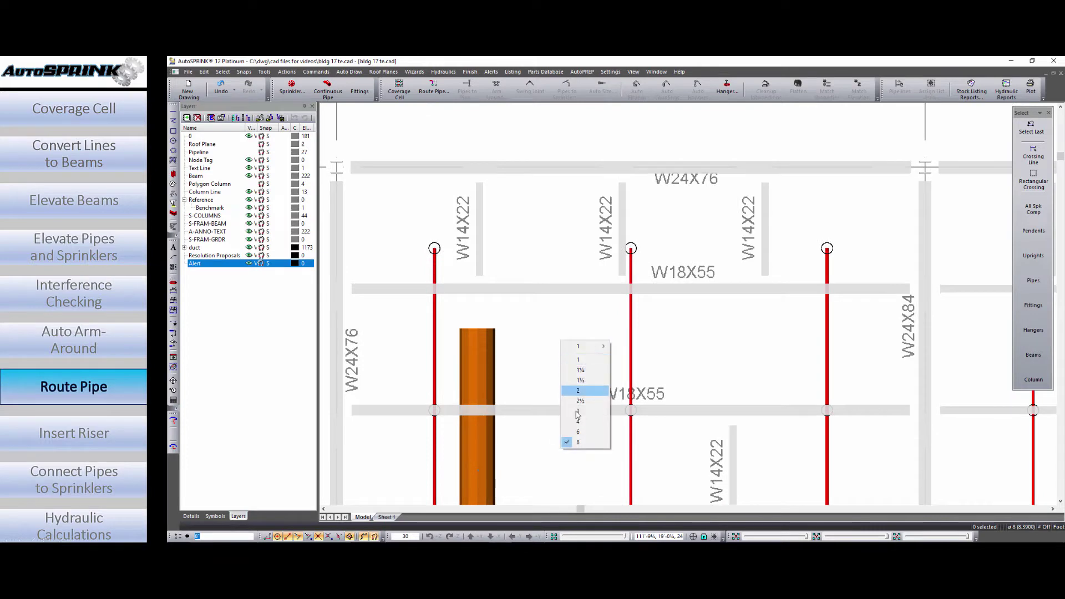
click(582, 427)
click(433, 89)
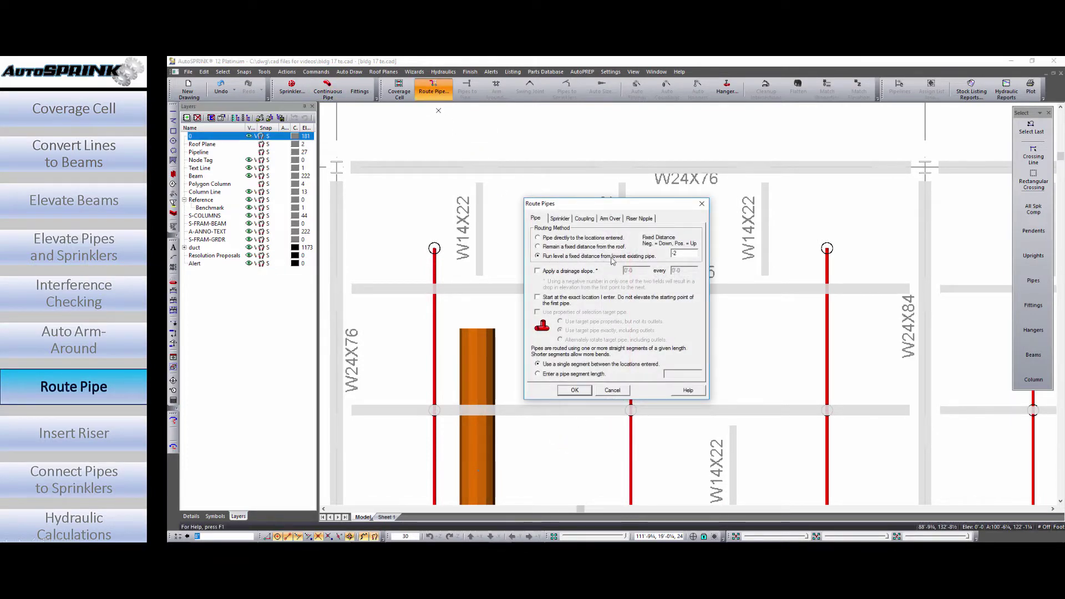
click(573, 391)
Step: Route the main across the five branch lines near grid A, from beside grid 1 to just past grid 3
scroll(432, 289, up, 3)
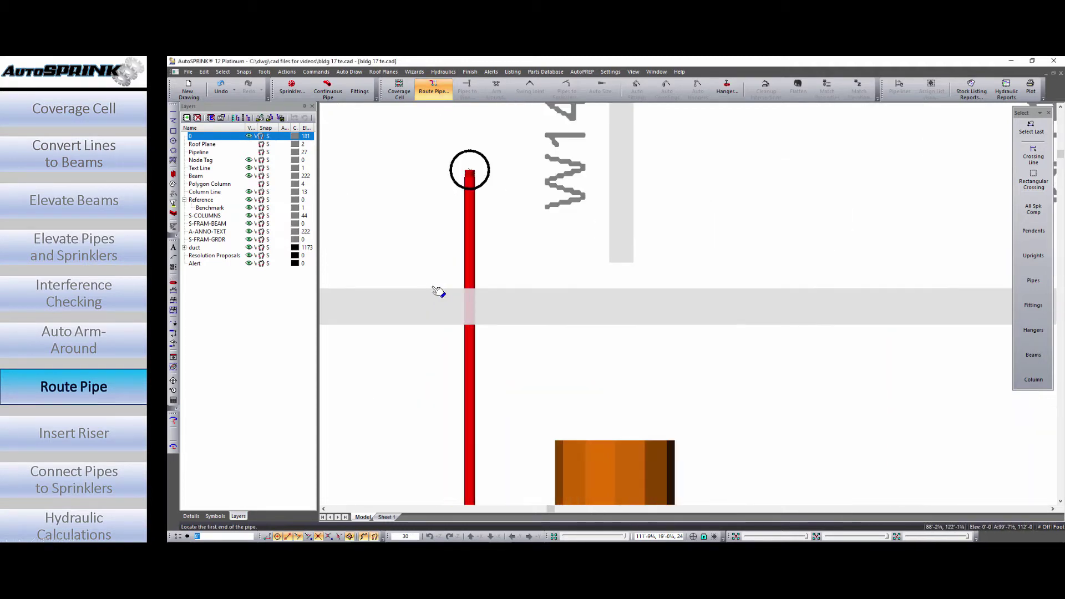
click(423, 287)
scroll(397, 285, down, 3)
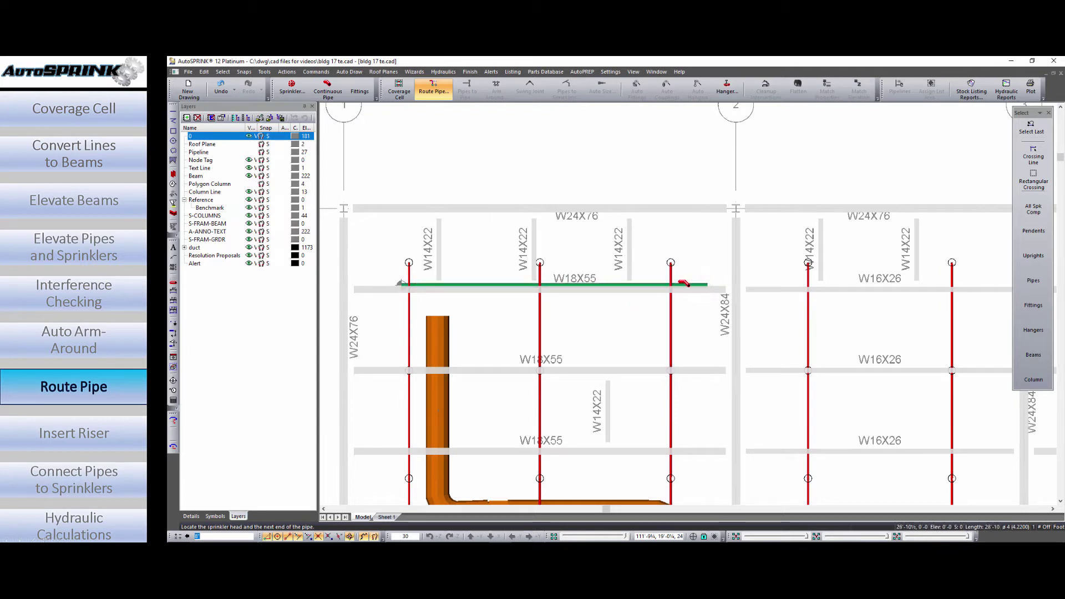
scroll(682, 283, down, 2)
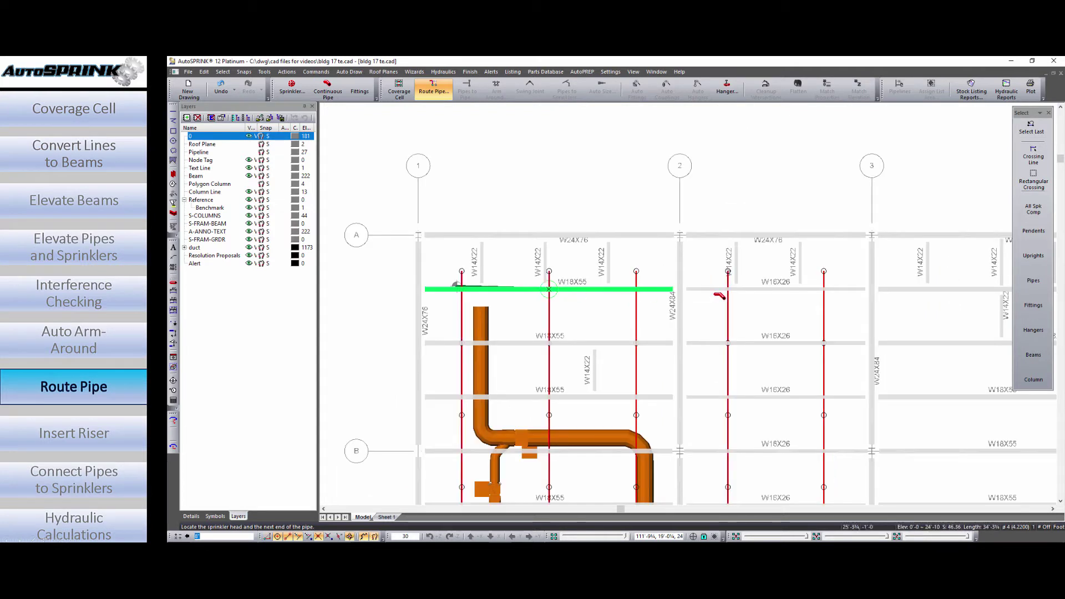
click(901, 287)
middle_drag(870, 340, 821, 320)
key(Escape)
scroll(821, 329, up, 3)
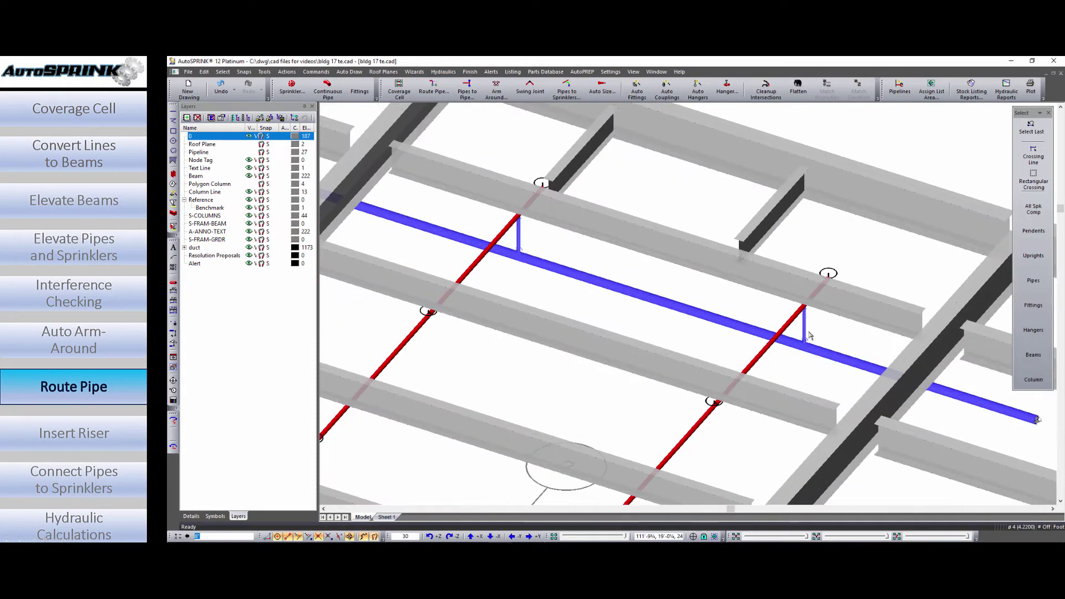
scroll(829, 294, down, 3)
Step: Select the end branch pipes together with the new main near grid A and clean up their intersections
key(p)
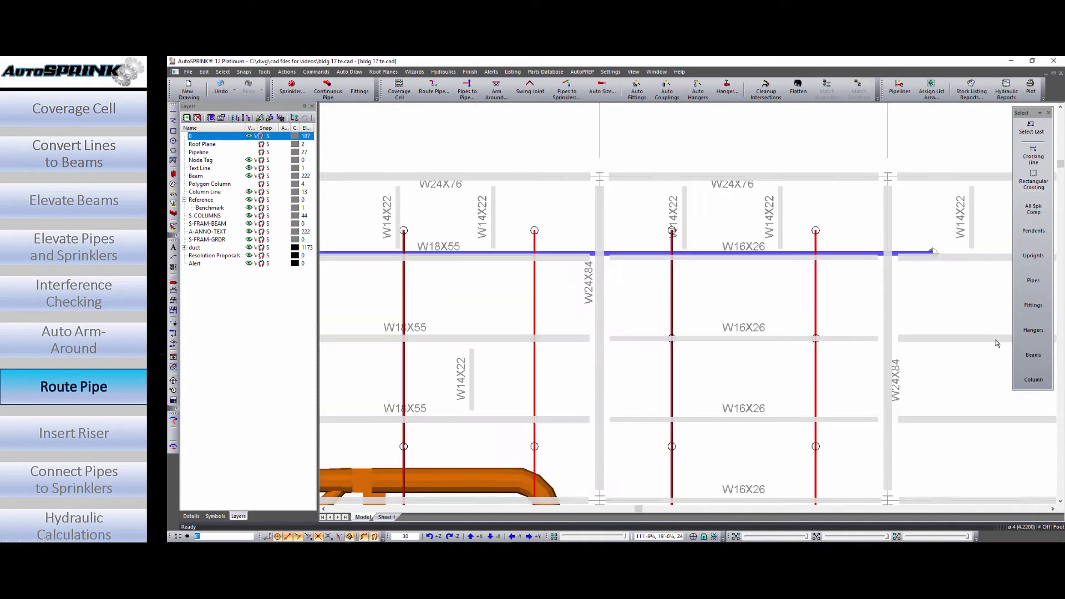
click(1033, 281)
scroll(960, 294, down, 2)
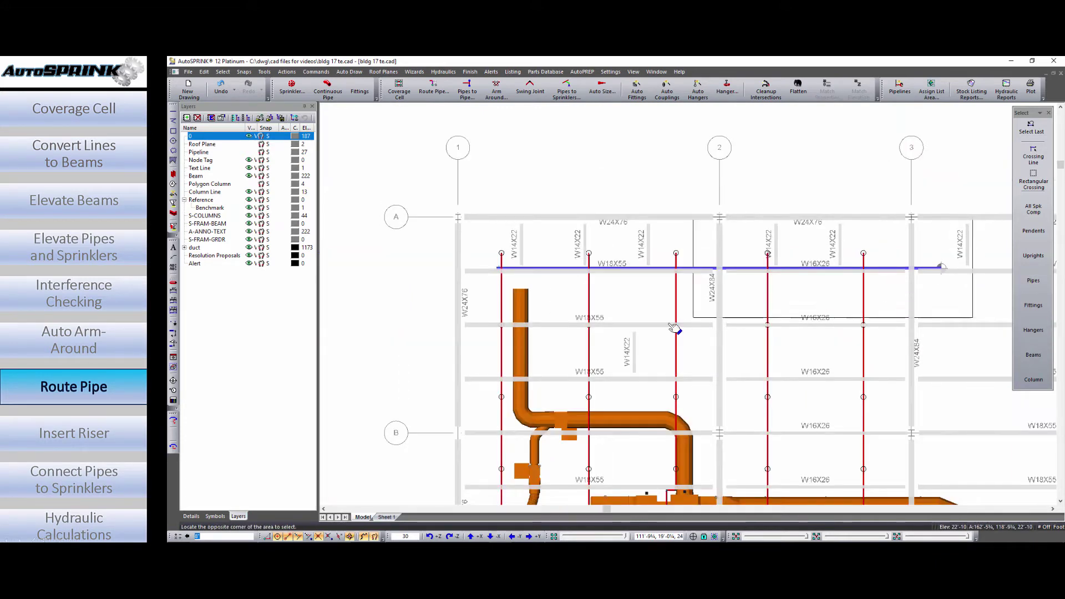
double_click(588, 285)
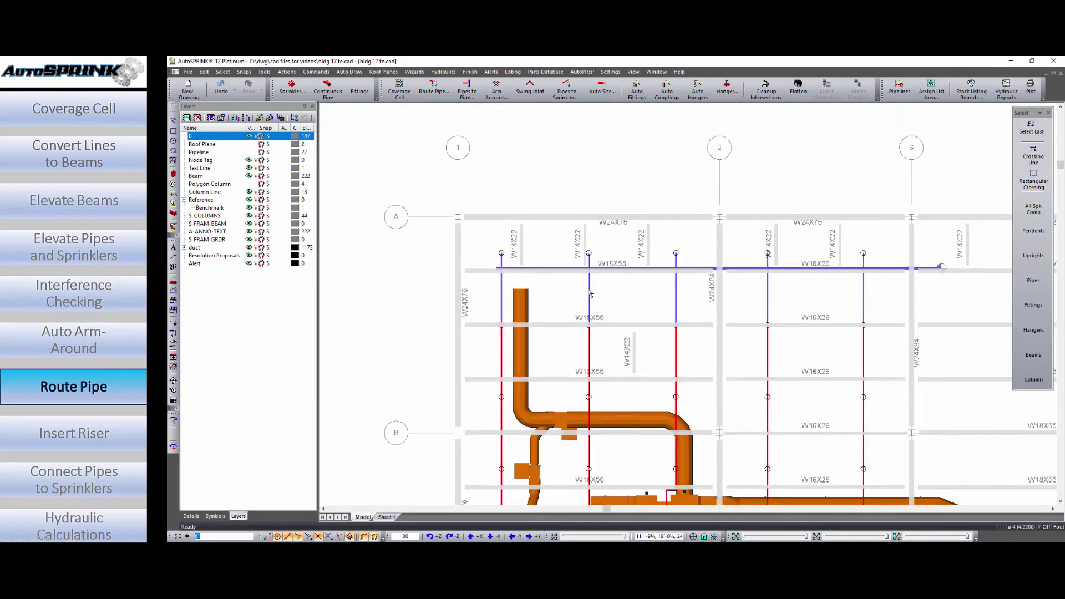
right_click(589, 290)
click(611, 267)
middle_drag(747, 357, 751, 340)
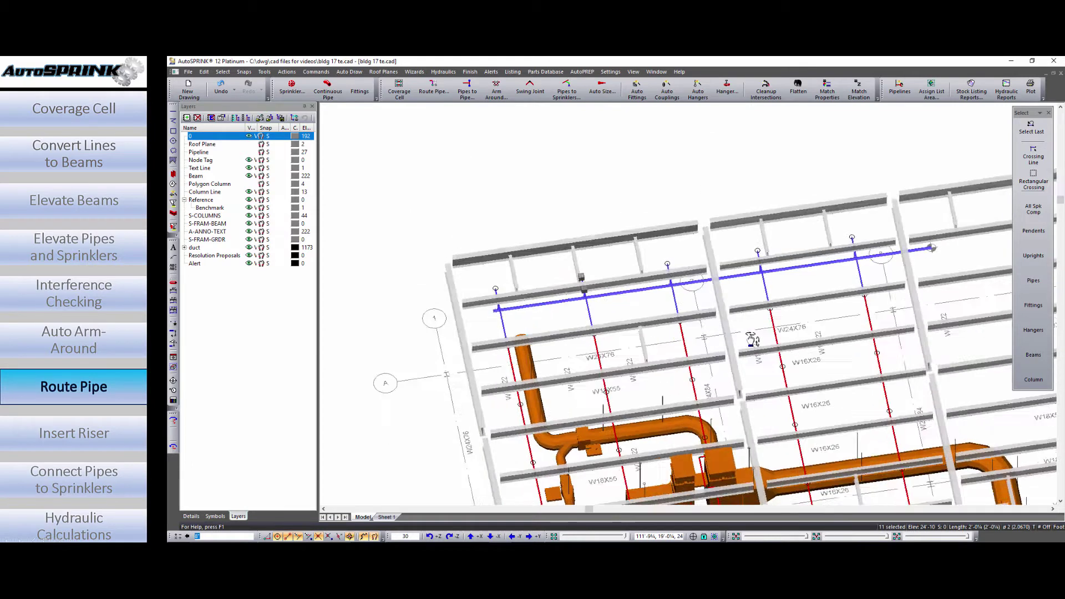
drag(753, 339, 723, 316)
key(Escape)
key(Home)
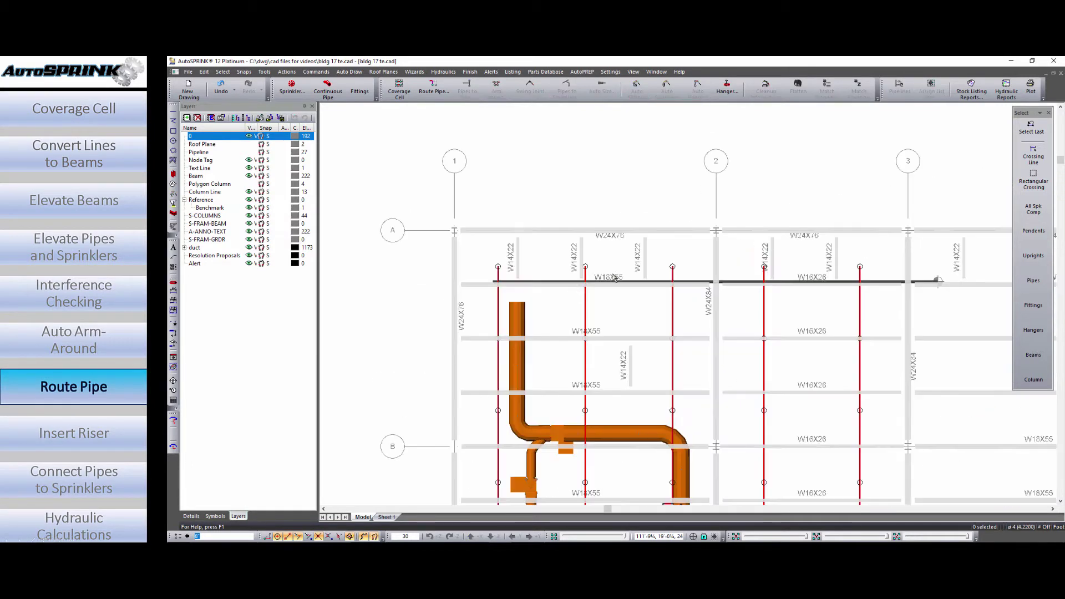
Step: Copy the main and its riser nipples to the opposite end of the branch lines, along the last beam line before grid F
click(1032, 283)
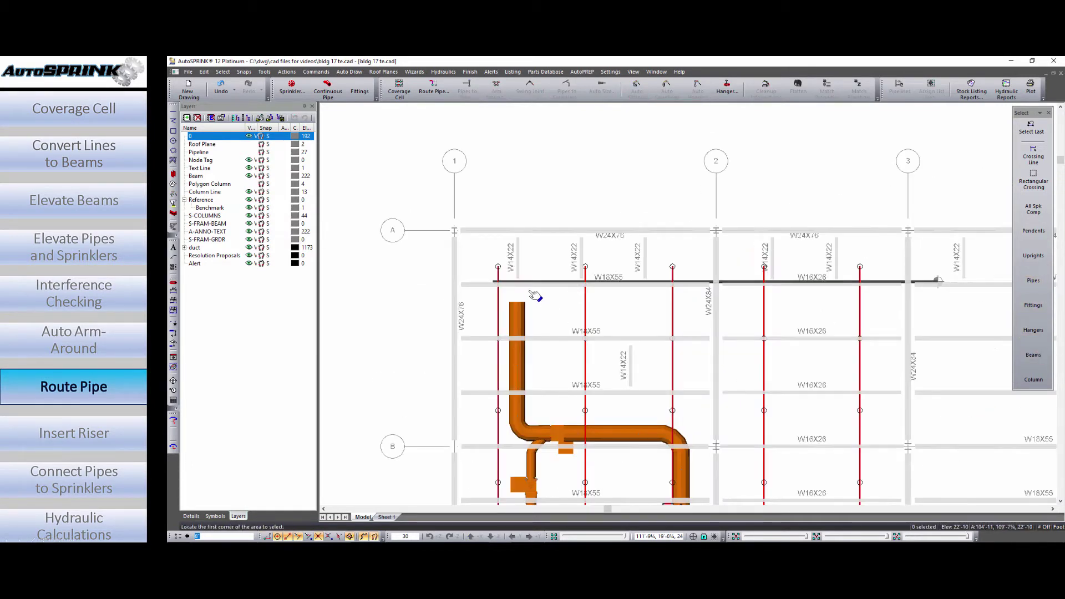
click(492, 280)
click(954, 295)
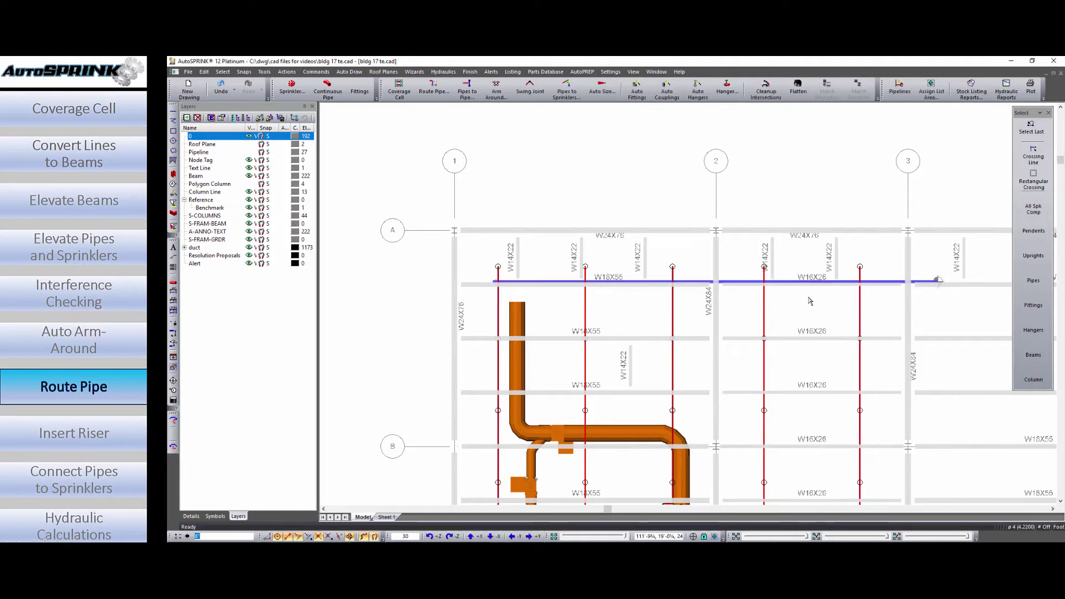
scroll(809, 228, down, 5)
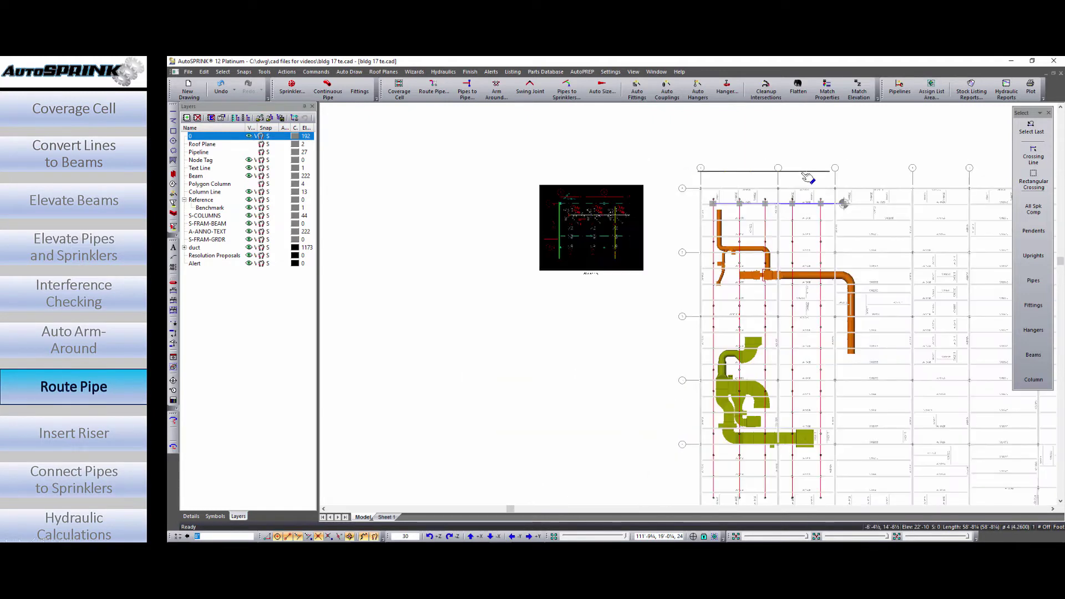
scroll(818, 424, up, 6)
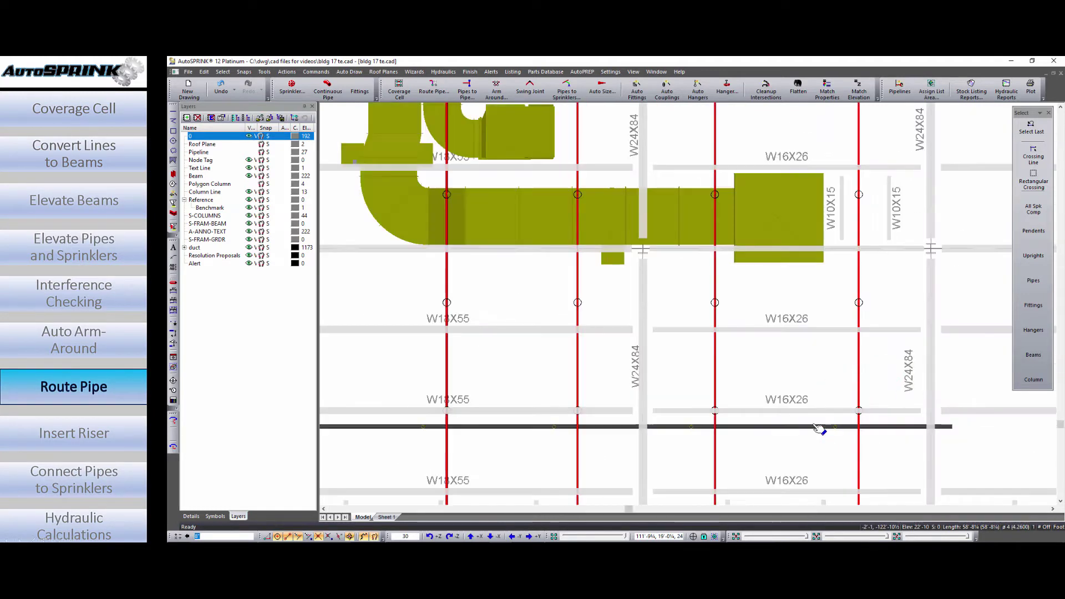
click(839, 488)
middle_drag(753, 475, 826, 296)
scroll(839, 338, down, 2)
shift+middle_drag(865, 412, 884, 376)
key(F5)
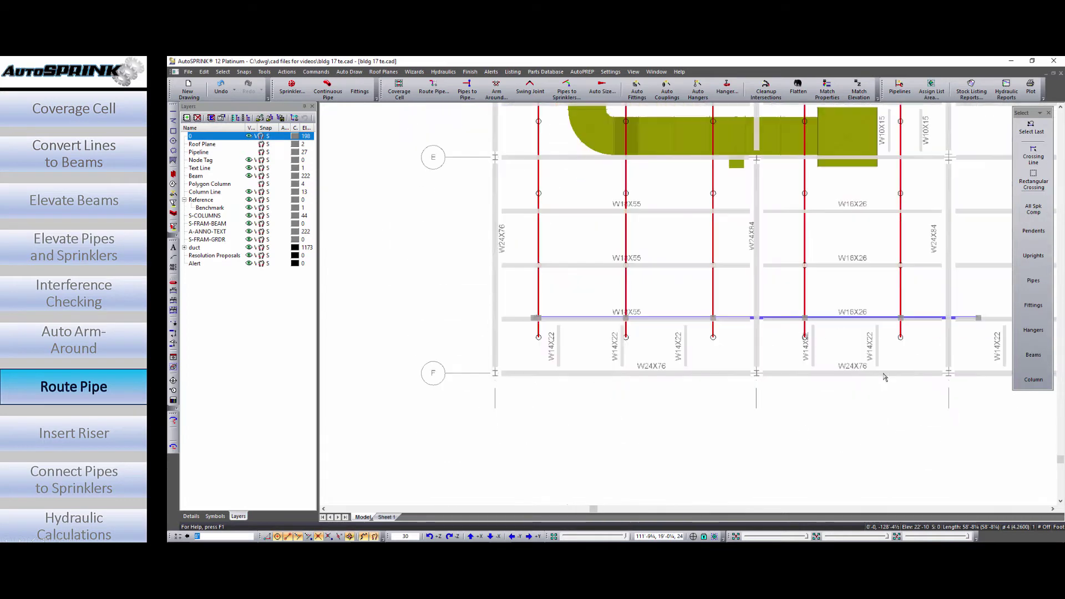
Step: Select the end branch pipes together with the copied main near grid F and clean up their intersections
click(1032, 284)
click(1000, 283)
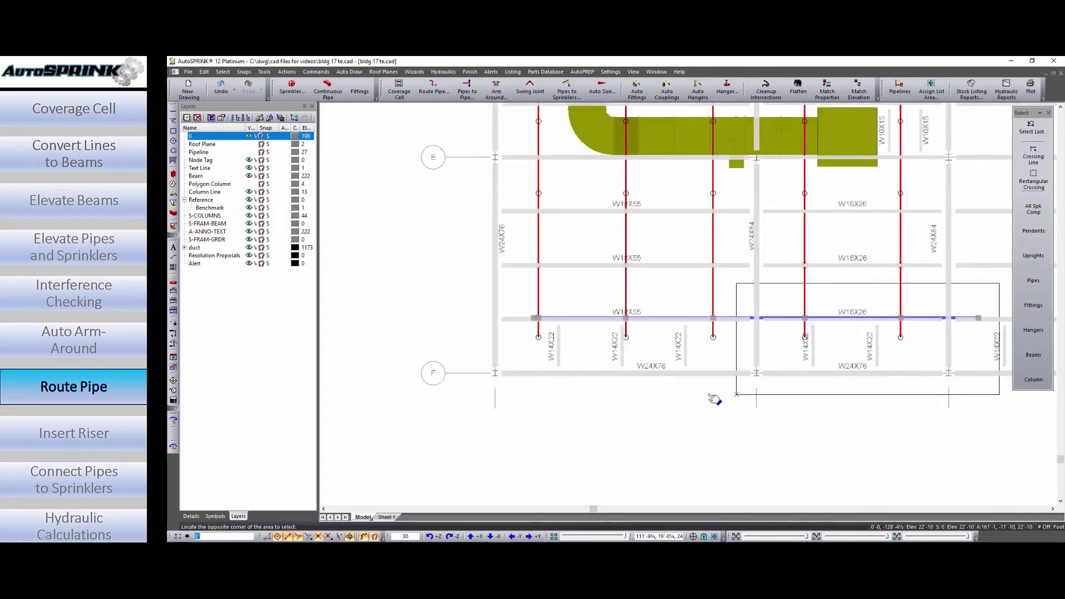
click(489, 391)
click(508, 245)
click(927, 394)
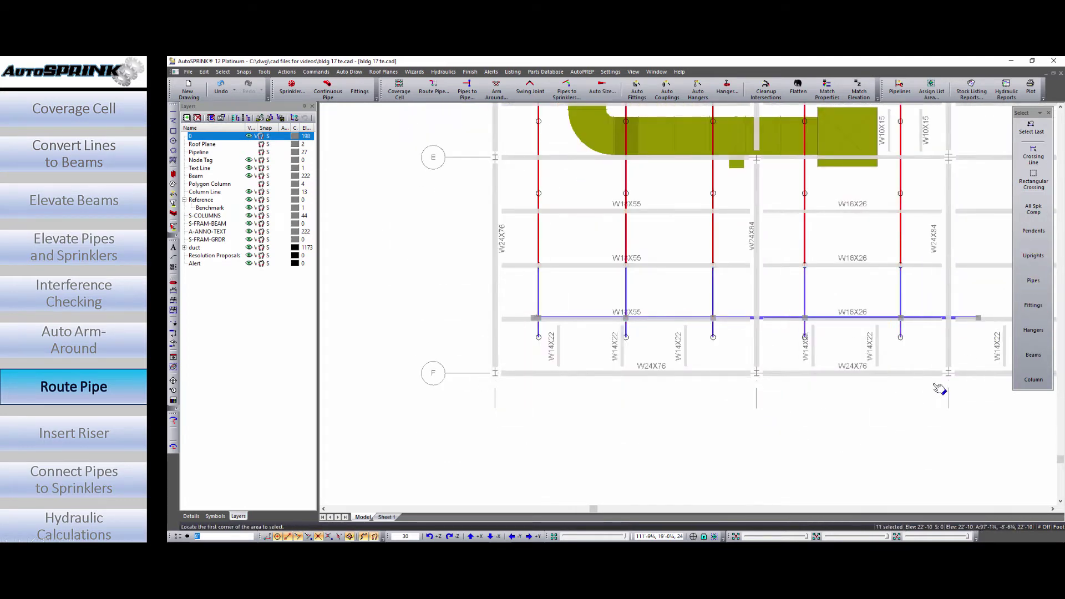
right_click(901, 290)
click(924, 267)
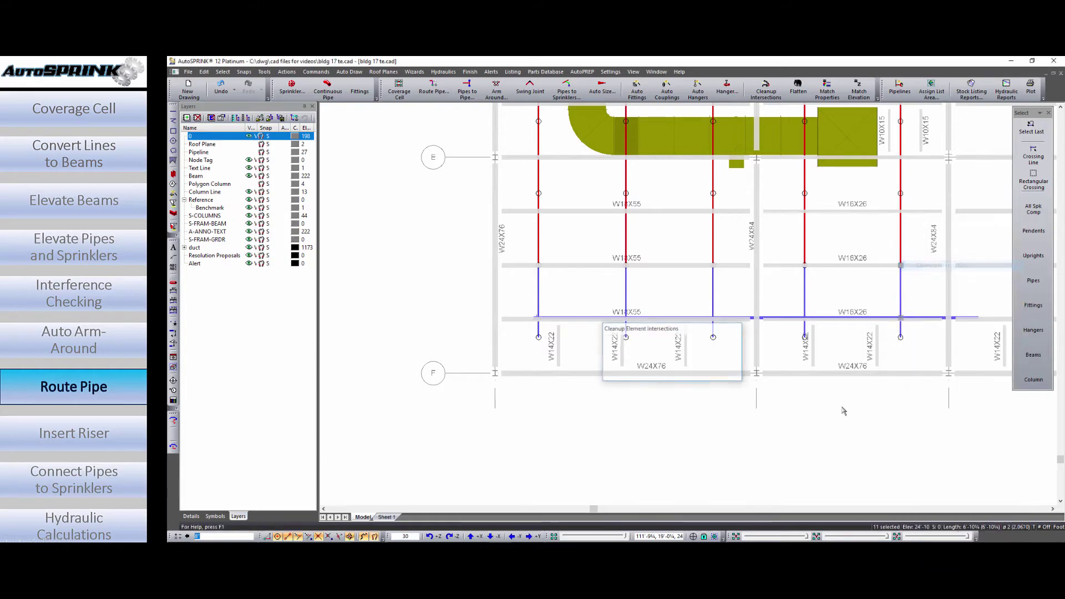
shift+middle_drag(841, 409, 767, 373)
scroll(721, 238, up, 5)
scroll(720, 392, up, 5)
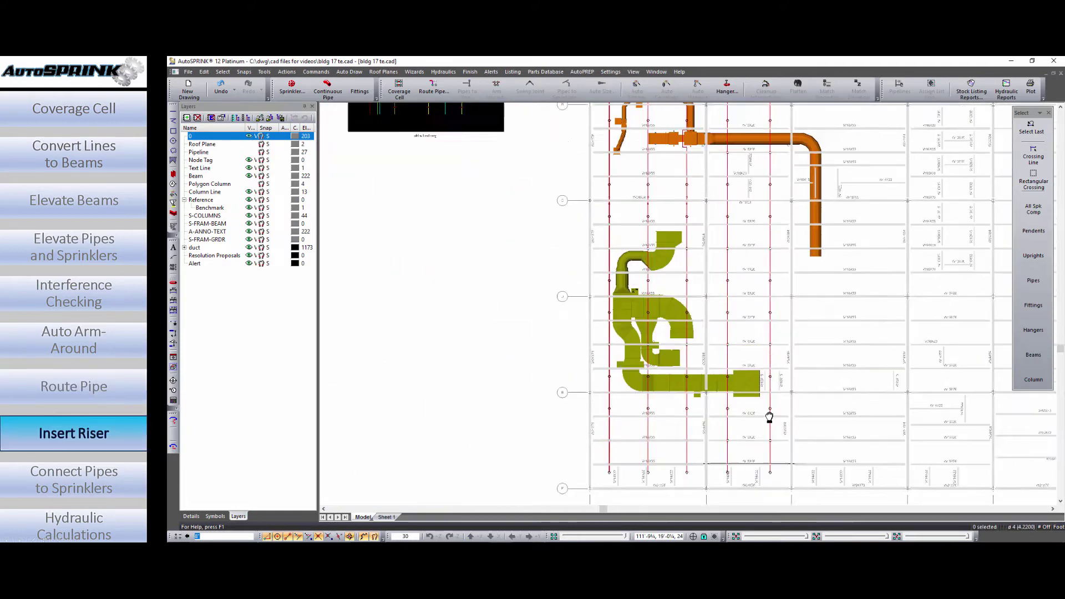
Step: Insert the 6 inch Quad Riser with Checks & FDC detail outside grid A, between grids 3 and 4
middle_drag(769, 417, 758, 482)
middle_drag(795, 129, 778, 349)
scroll(807, 343, up, 4)
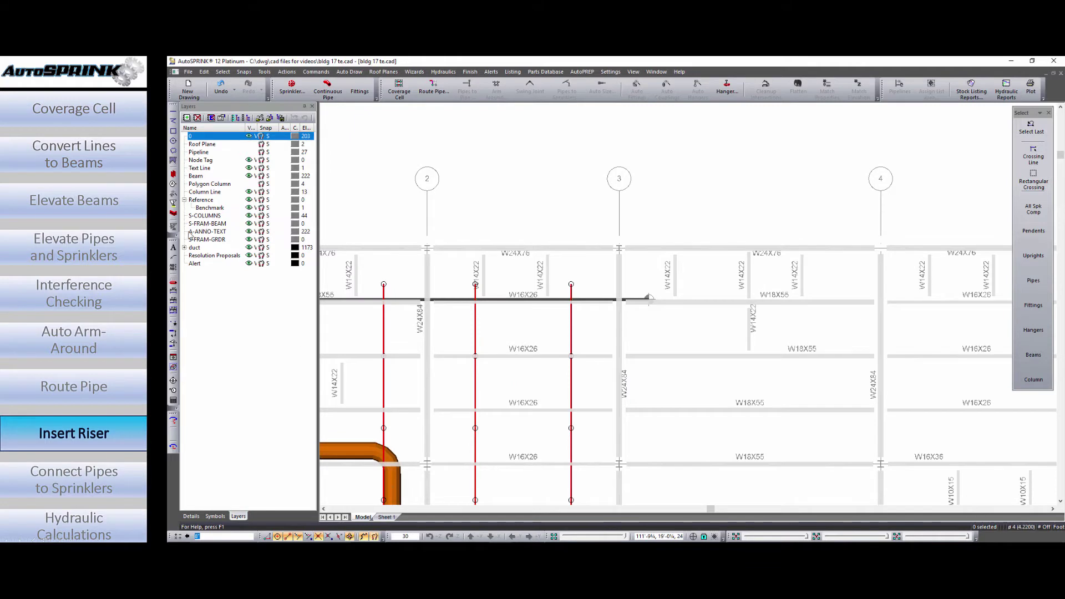
click(191, 516)
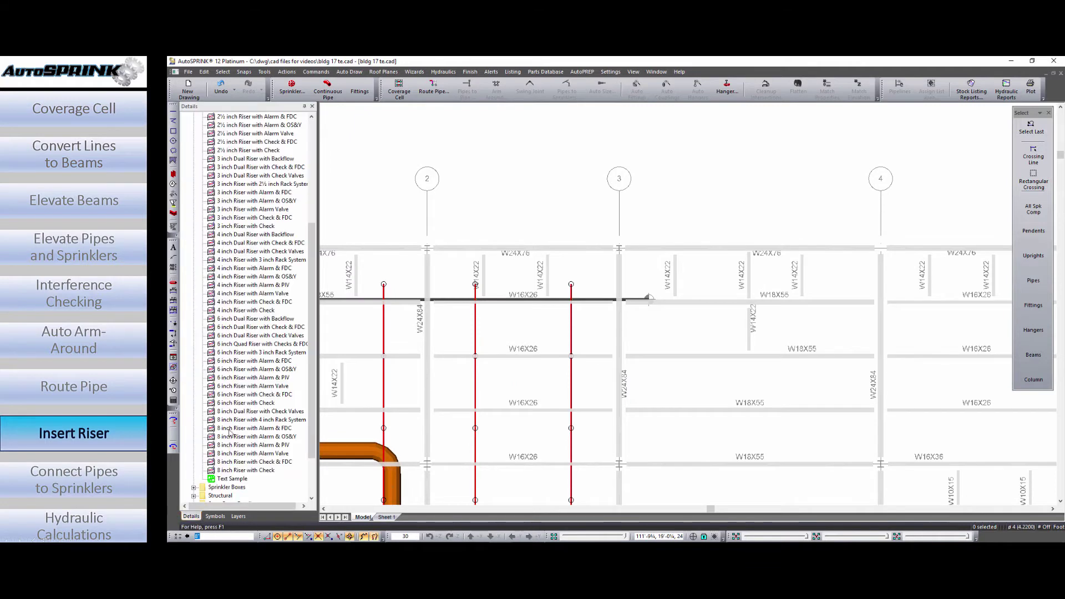
click(219, 347)
drag(743, 212, 744, 212)
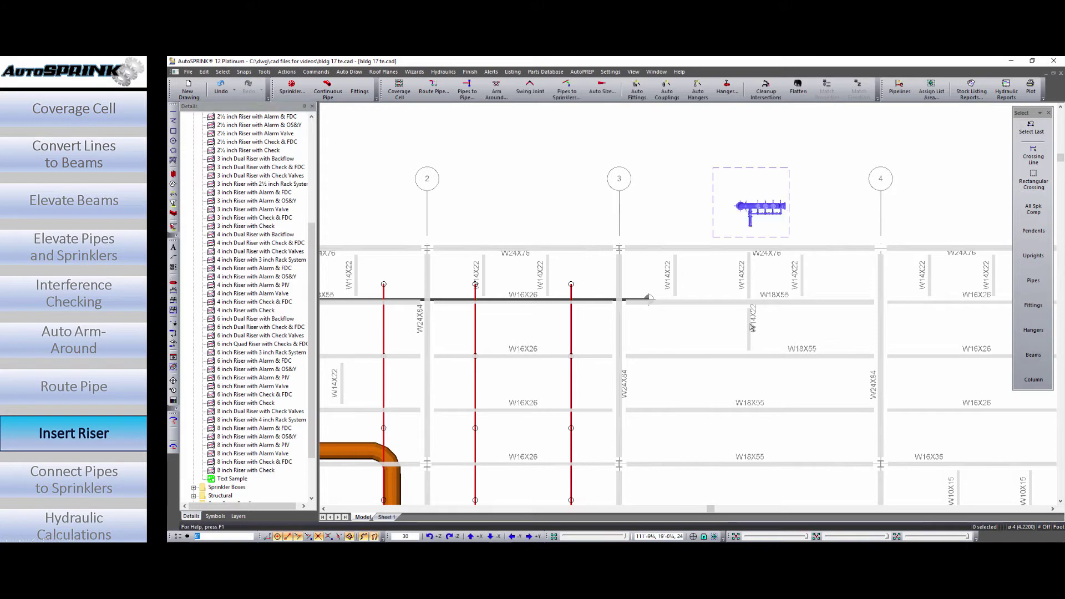
Step: Move the riser assembly to the column at the intersection of grids 4 and A
middle_drag(752, 327, 636, 260)
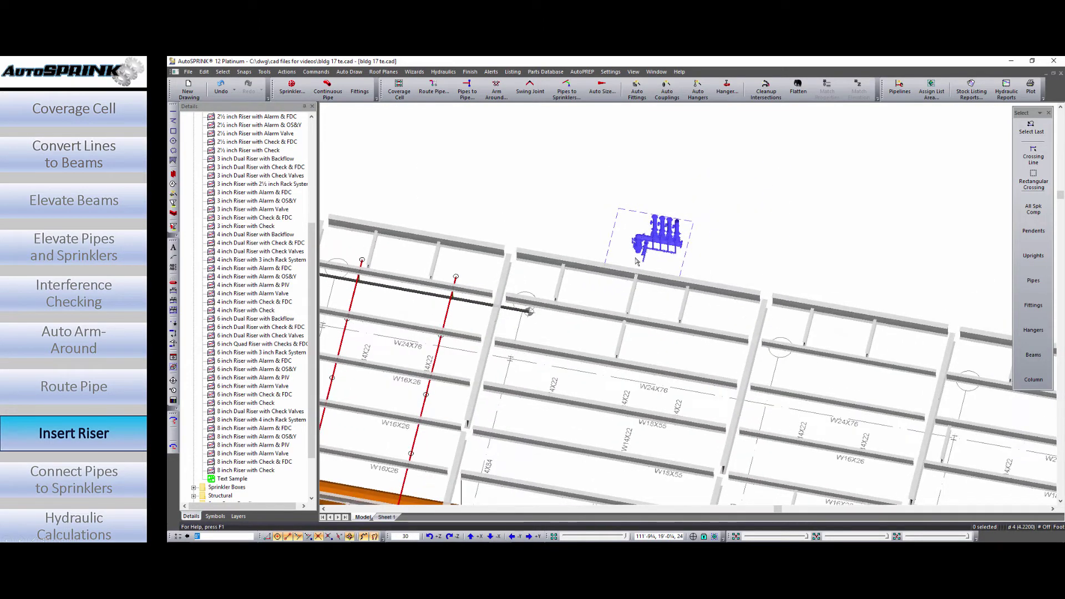
drag(638, 253, 770, 408)
middle_drag(744, 469, 744, 387)
key(Home)
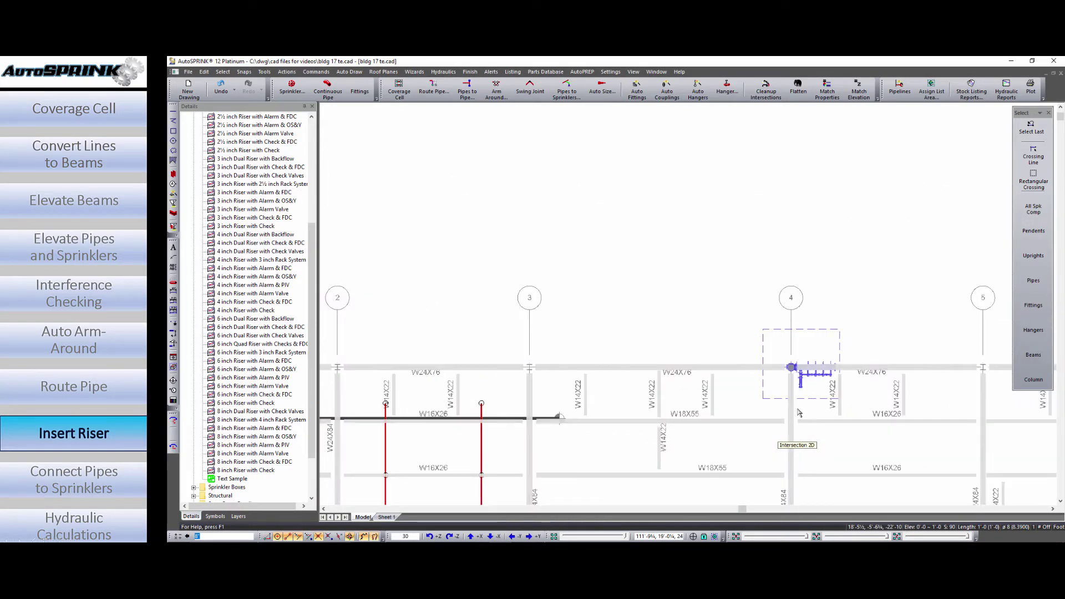
Step: Rotate the riser assembly at the column on grids 4 and A about the Z axis, using a 90-degree rotation increment
scroll(811, 403, up, 4)
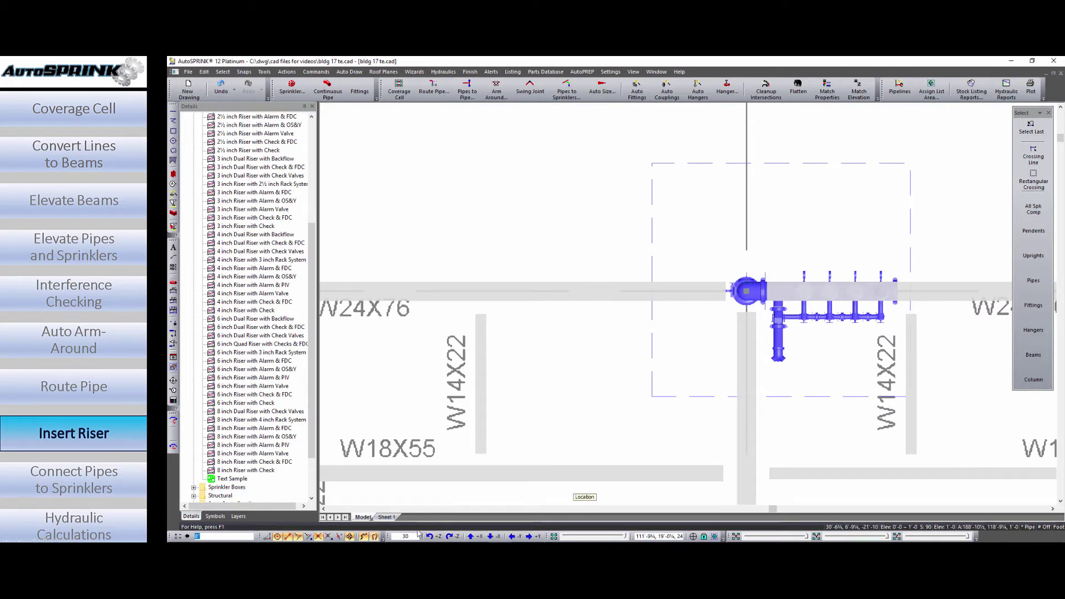
drag(412, 536, 378, 537)
text(90)
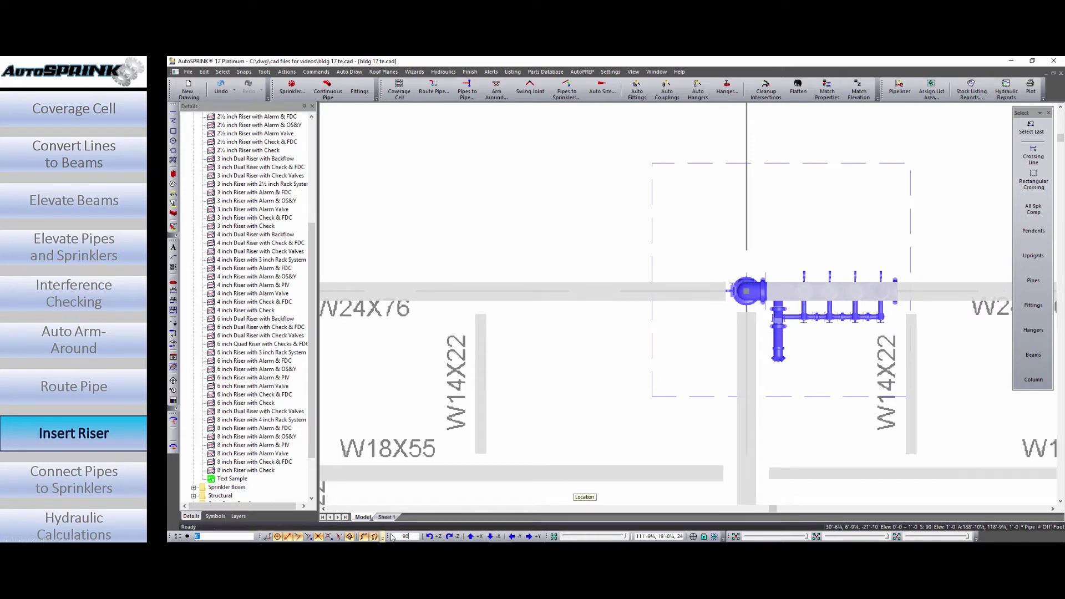
click(457, 538)
shift+middle_drag(642, 438, 709, 395)
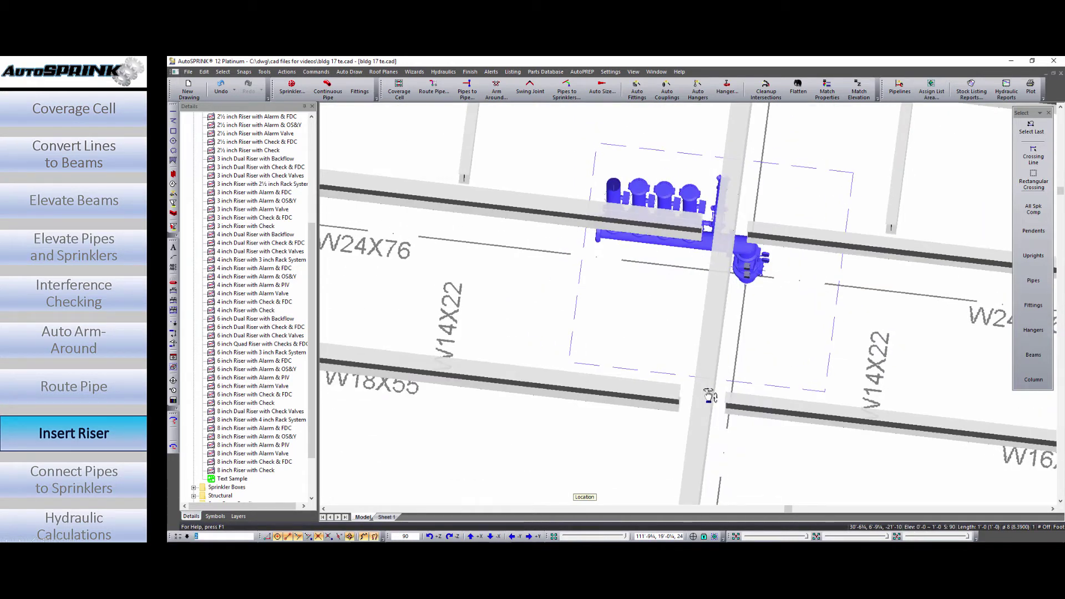
key(p)
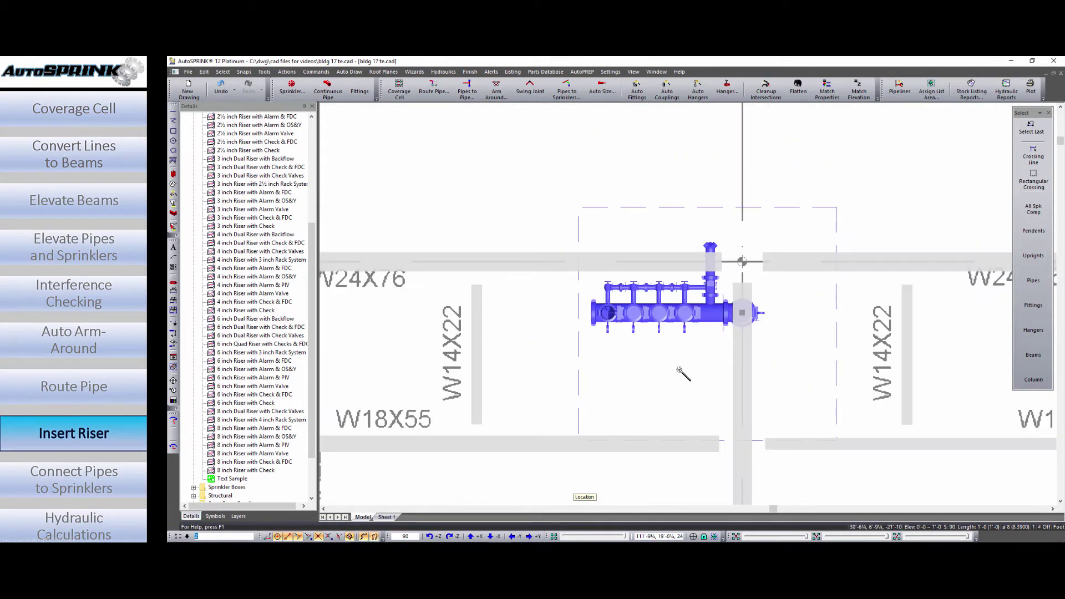
Step: Shift the riser assembly along the X axis clear of the grid 4 centerline toward grid 5 and split it into individual elements
key(Right)
key(Right)
key(Right)
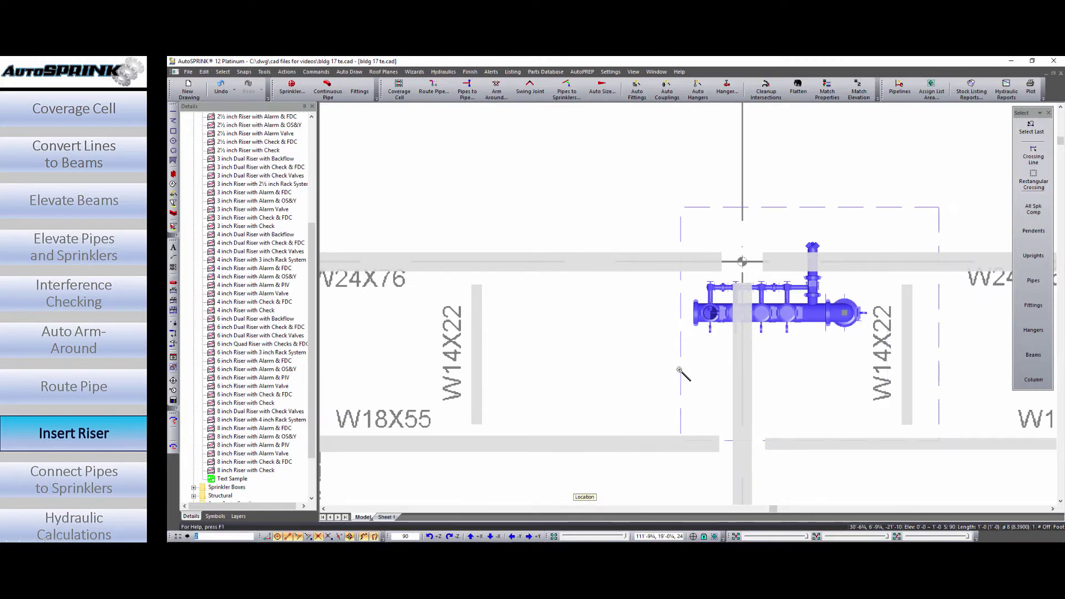
middle_drag(838, 382, 819, 343)
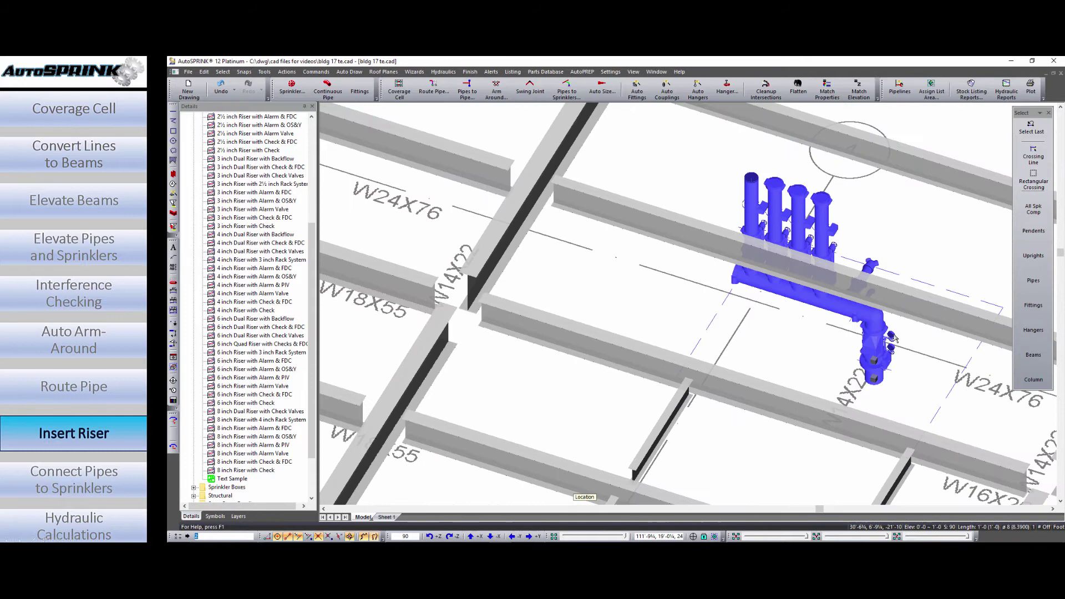
right_click(910, 285)
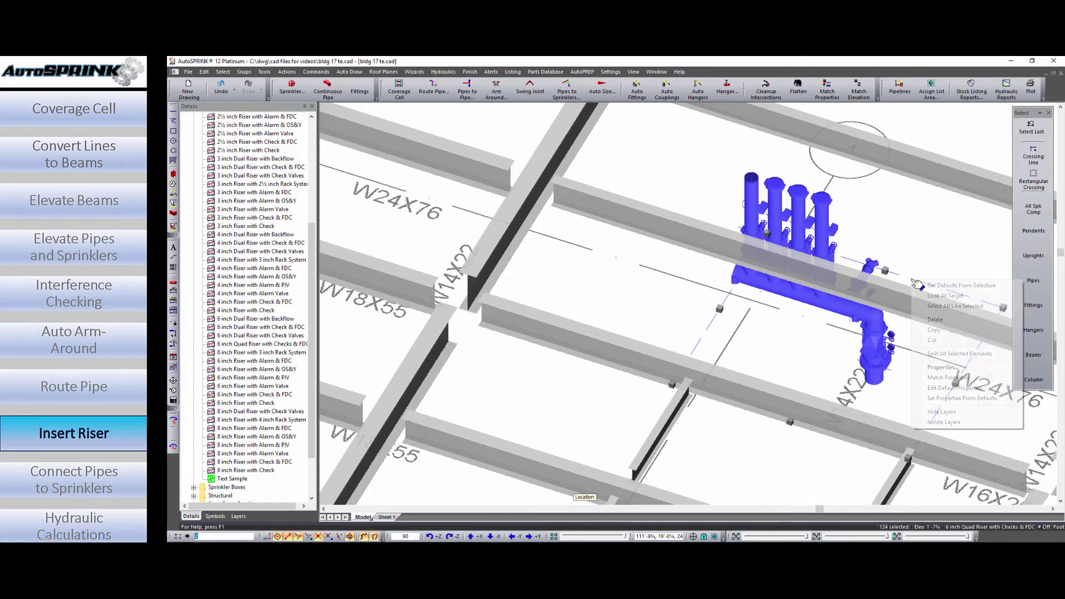
click(945, 354)
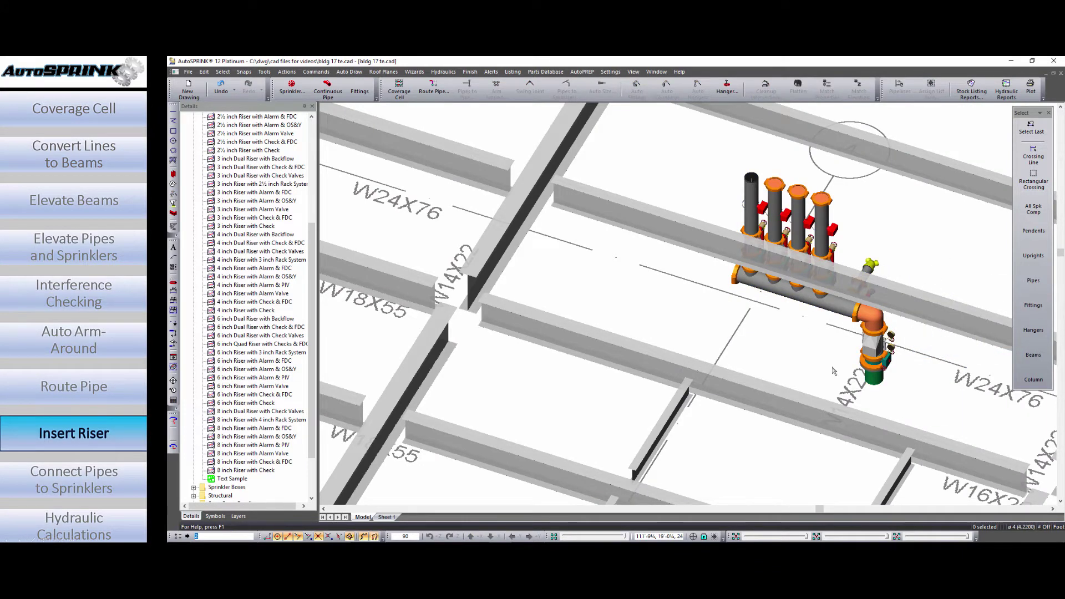
Step: Stretch the free end of the main near grid A from beyond grid 3 to just past grid 4, near the riser
key(p)
scroll(833, 256, down, 5)
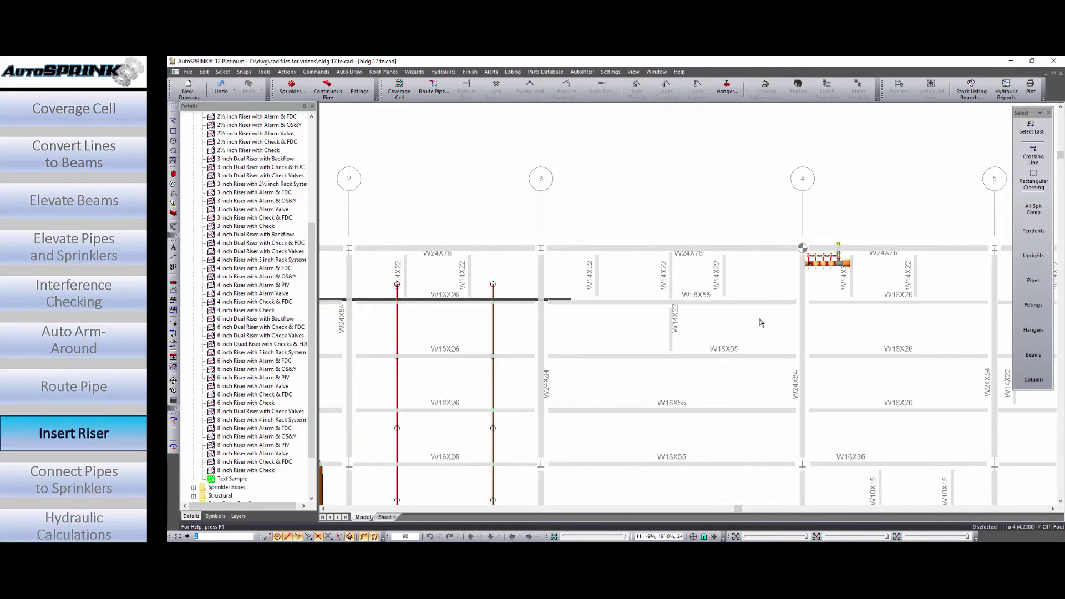
click(554, 301)
drag(571, 300, 835, 309)
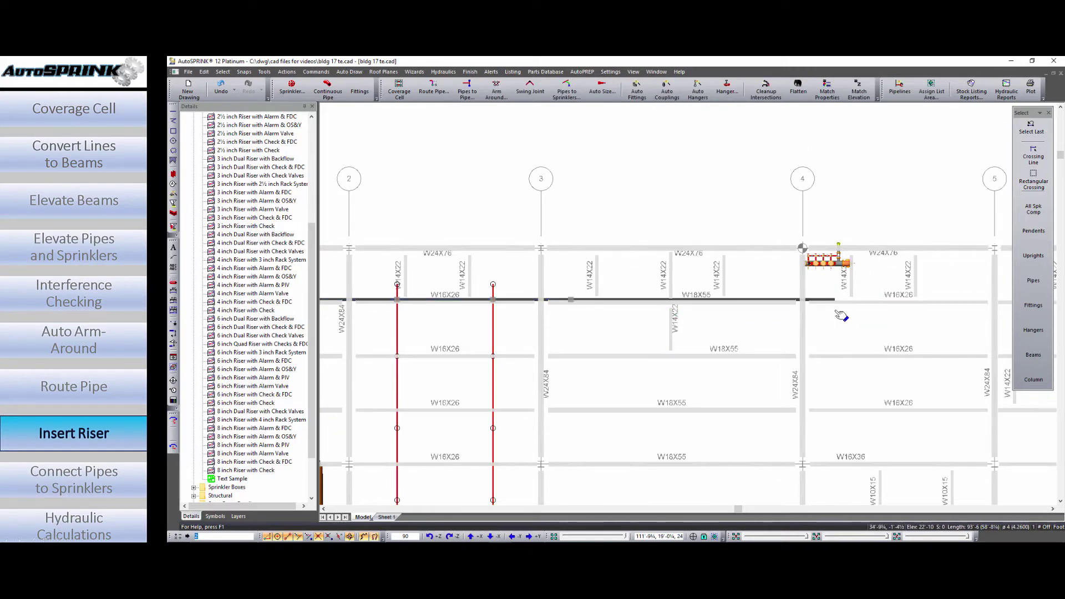
key(Escape)
Step: Get pipe defaults from the main, then connect the open riser pipe to it with Connect Pipes to Target Pipe, using the current default pipe
middle_drag(838, 353, 809, 326)
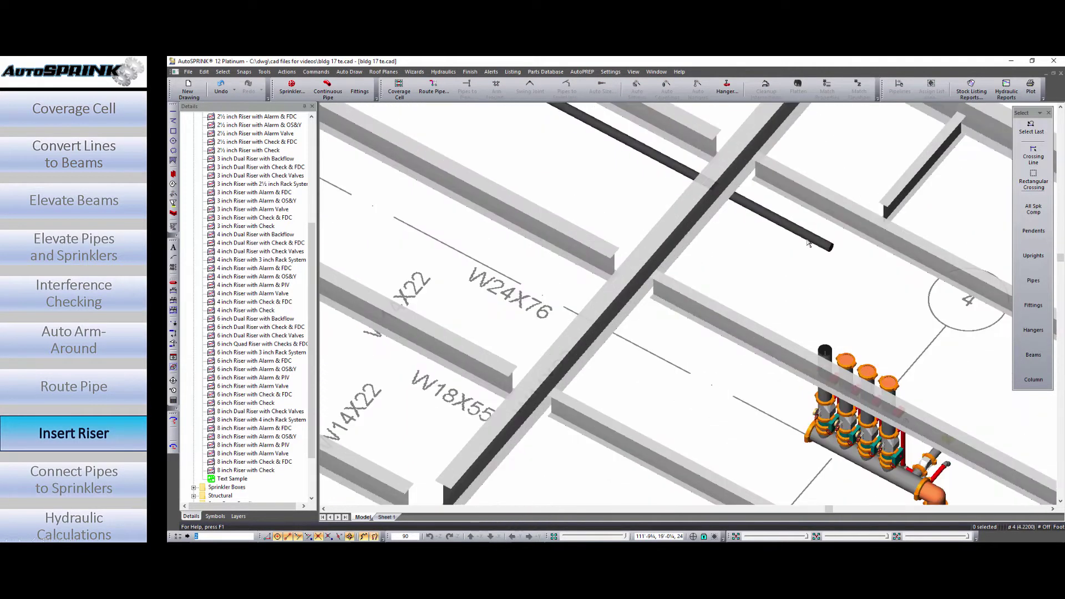
click(807, 239)
right_click(808, 238)
click(854, 231)
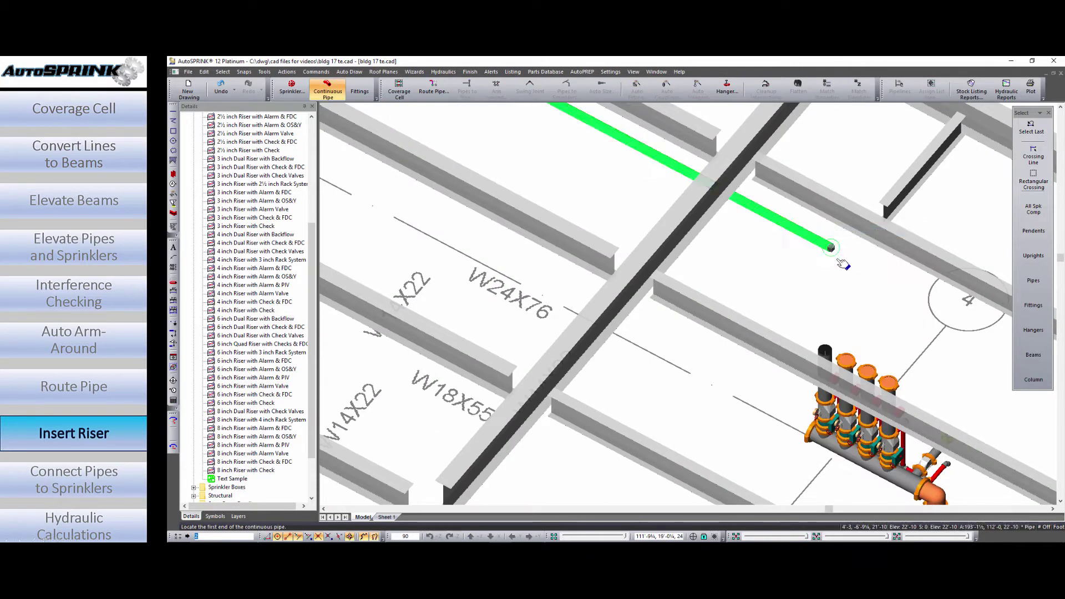
click(826, 355)
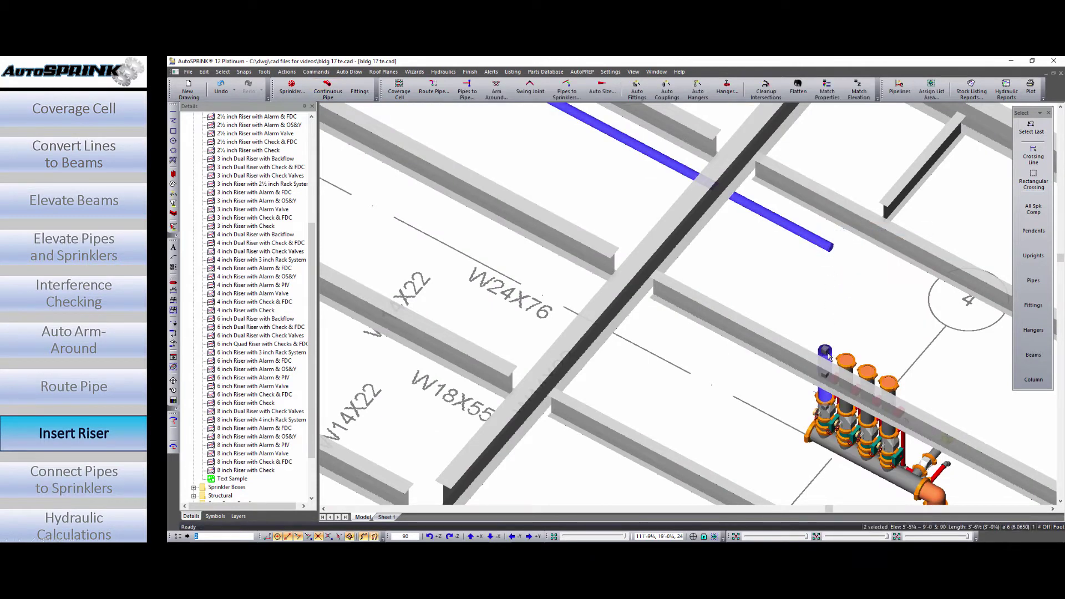
right_click(827, 355)
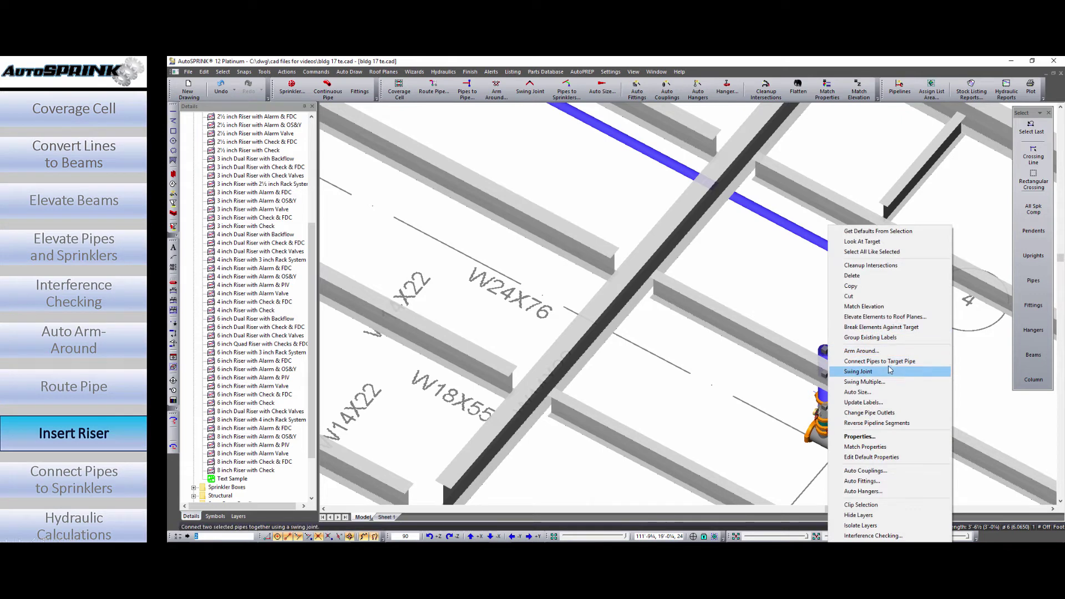
click(932, 362)
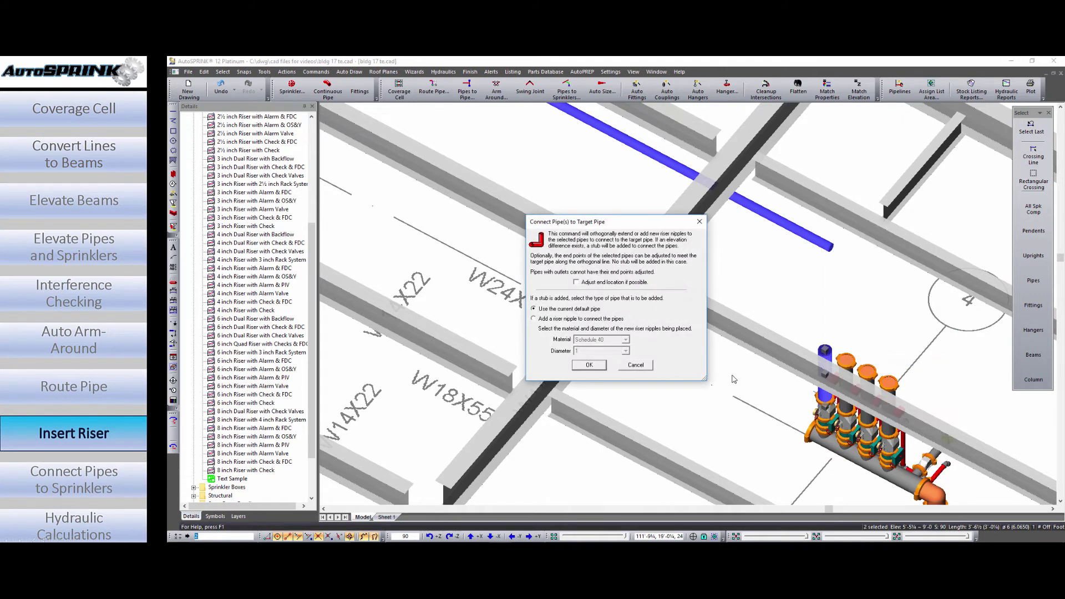
click(590, 366)
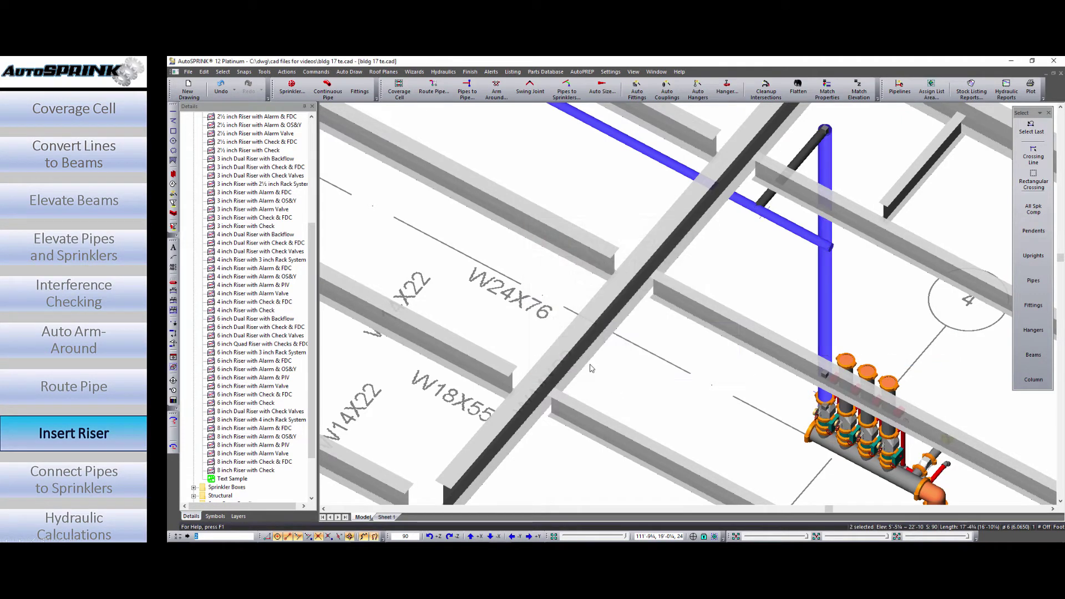
Step: Delete the leftover piece of main extending beyond the new riser connection
click(869, 285)
middle_drag(785, 298, 808, 329)
click(817, 304)
key(Delete)
scroll(794, 314, down, 2)
scroll(758, 379, down, 2)
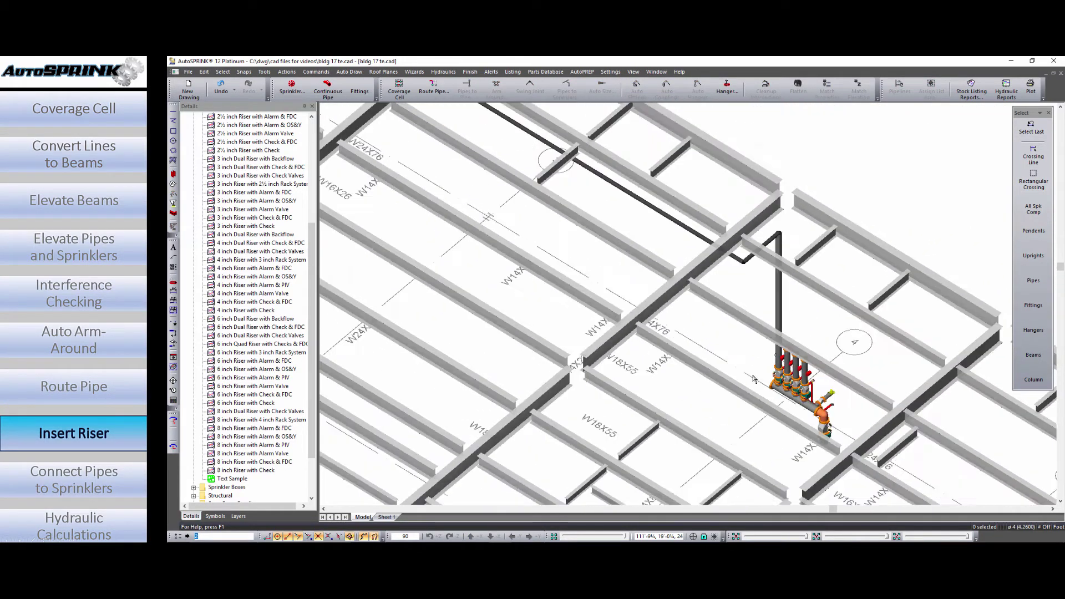
Step: Draw a continuous pipe with the riser base pipe's defaults down to elevation -5'-0 and horizontally out of the building beyond grid A
middle_drag(783, 435, 730, 427)
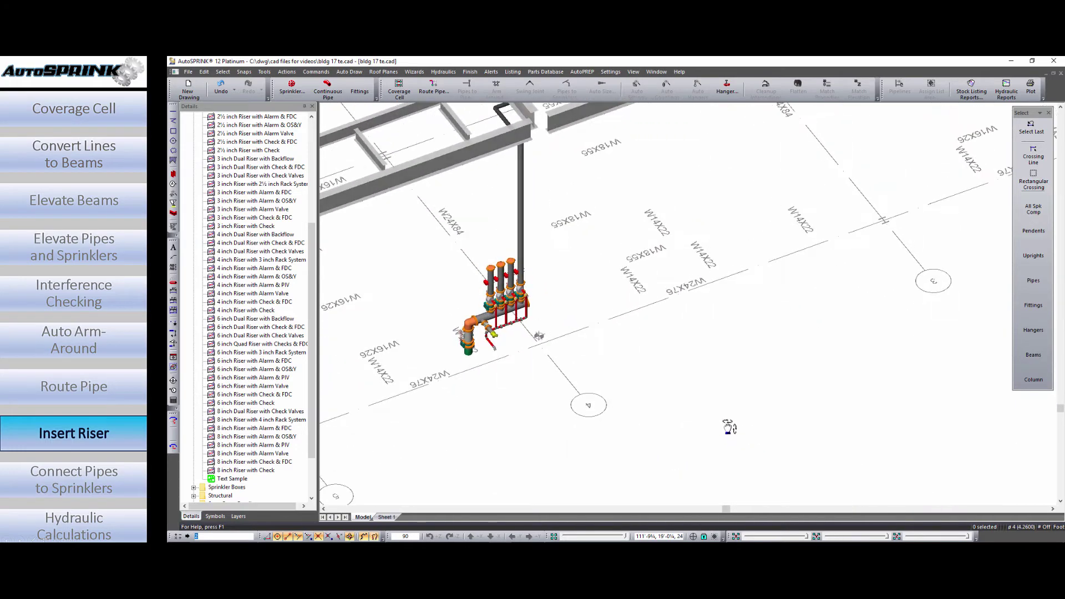
right_click(470, 360)
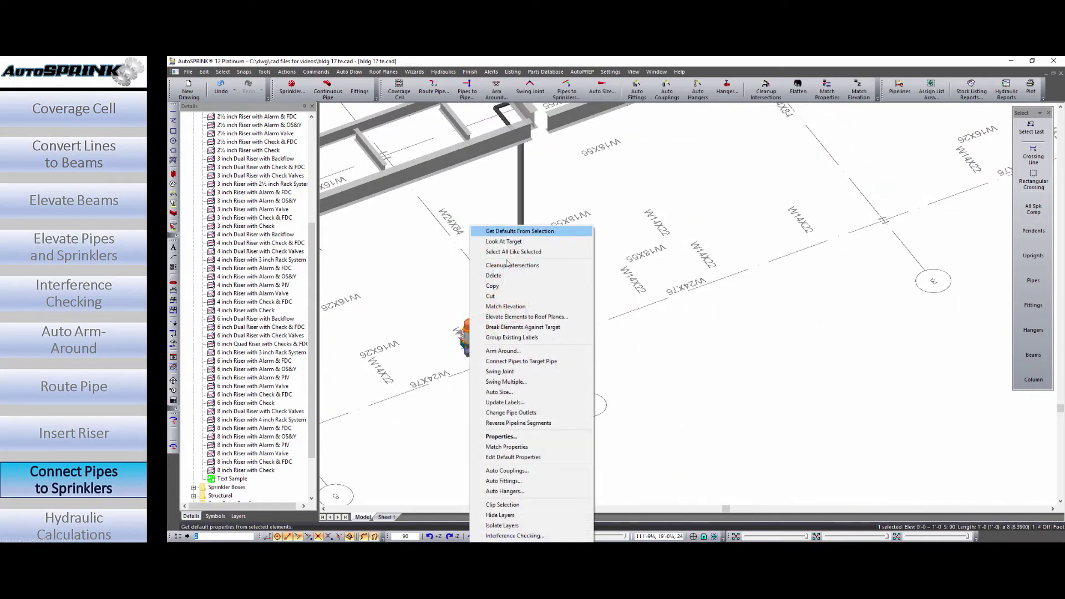
click(516, 231)
click(474, 362)
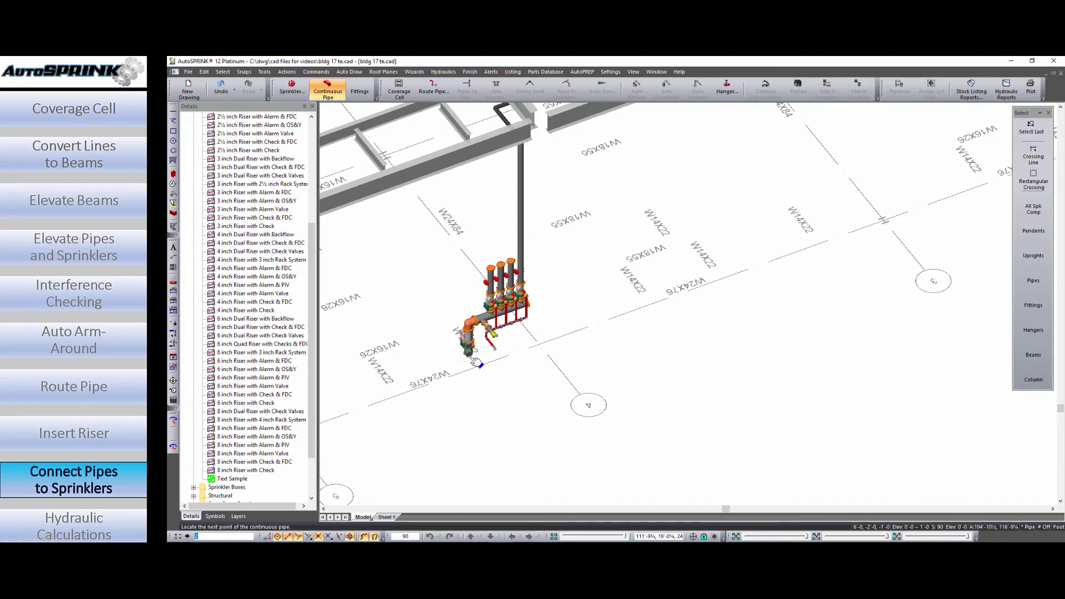
scroll(476, 363, down, 5)
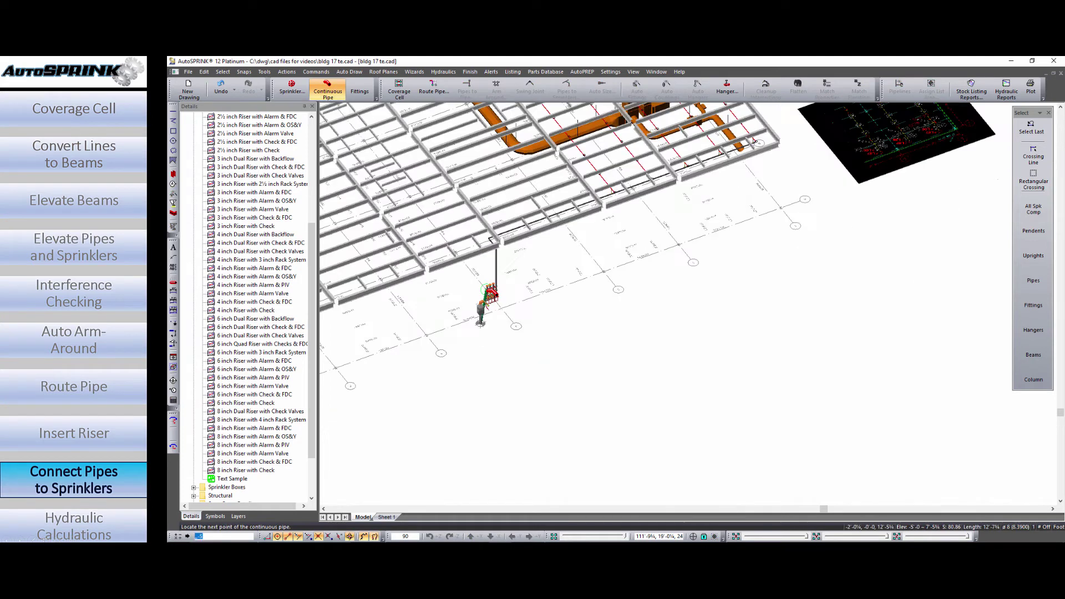
click(570, 433)
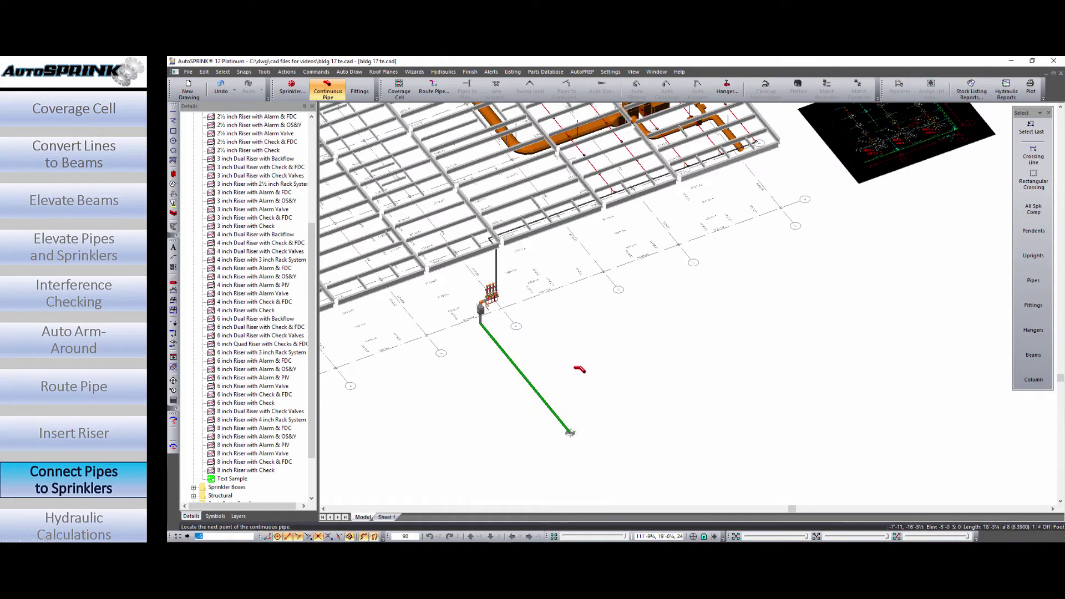
key(Escape)
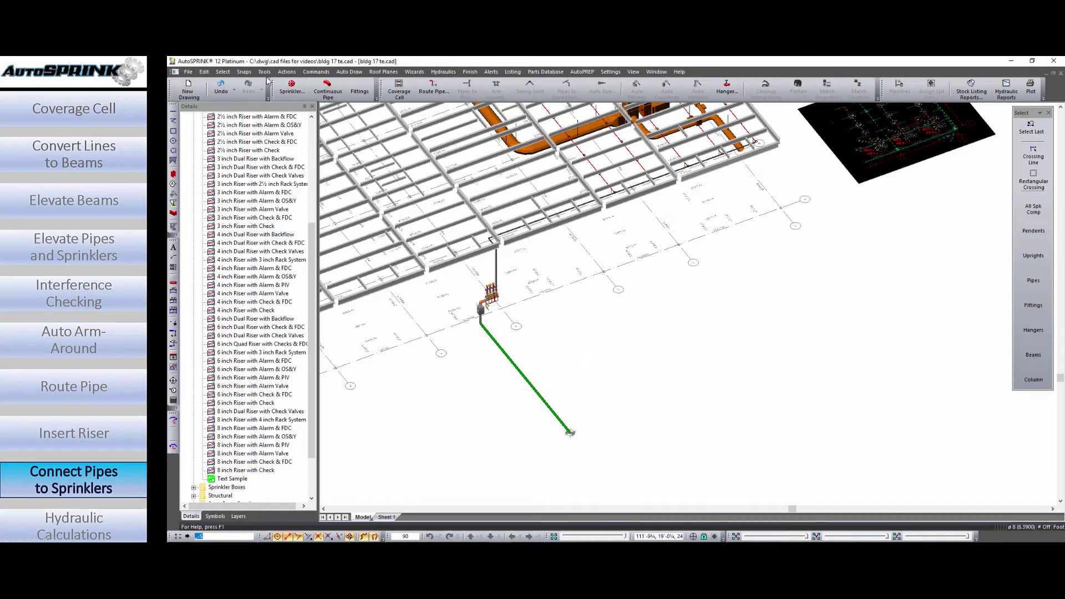
Step: Place a water supply at the free end of the underground pipe and accept its default supply properties
click(264, 72)
click(286, 264)
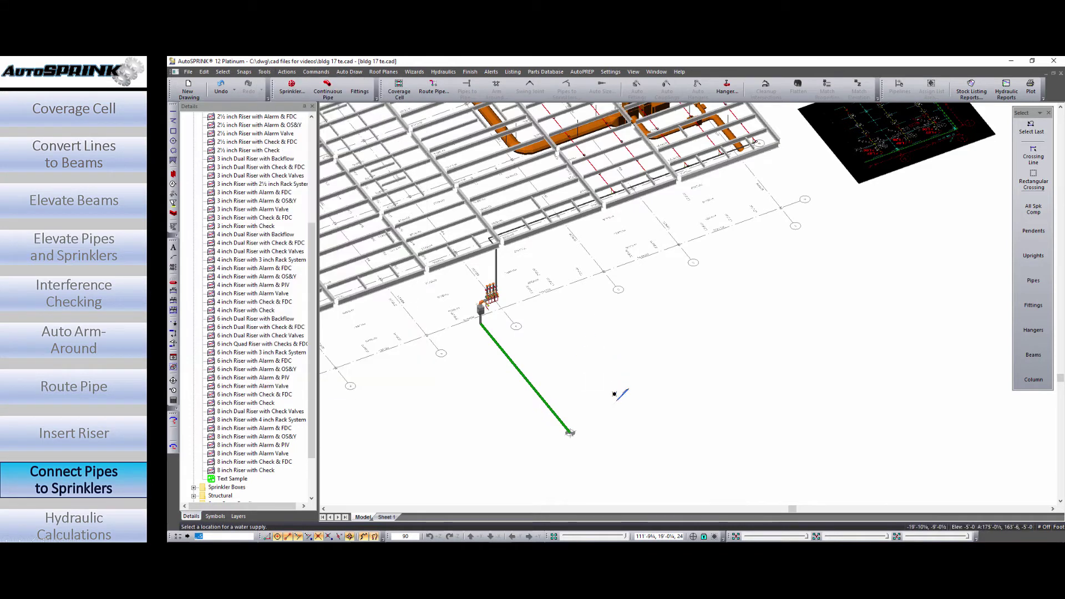
scroll(568, 441, up, 5)
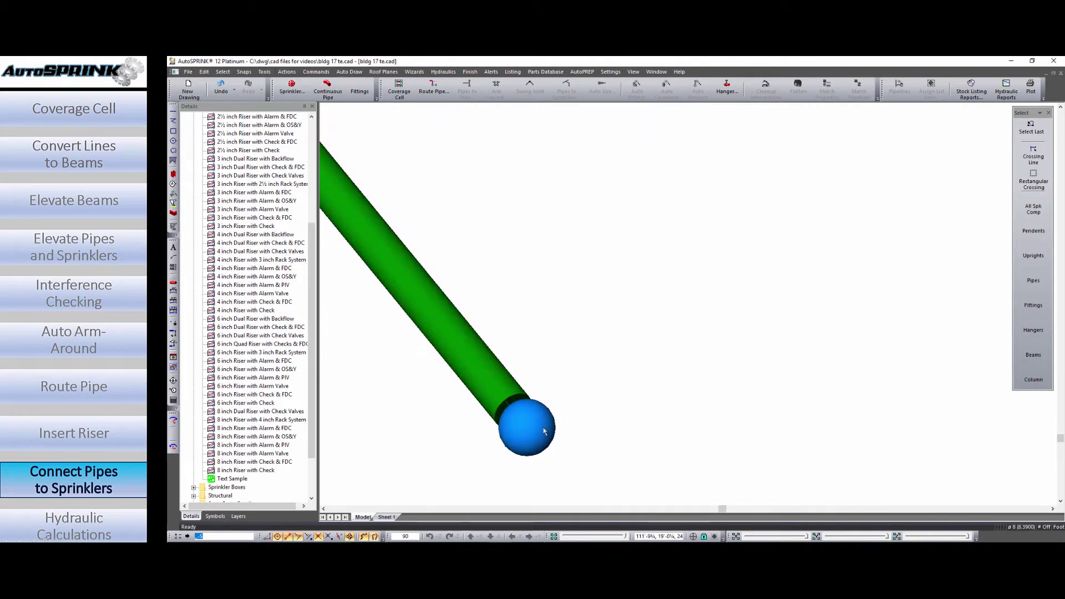
click(553, 419)
key(Tab)
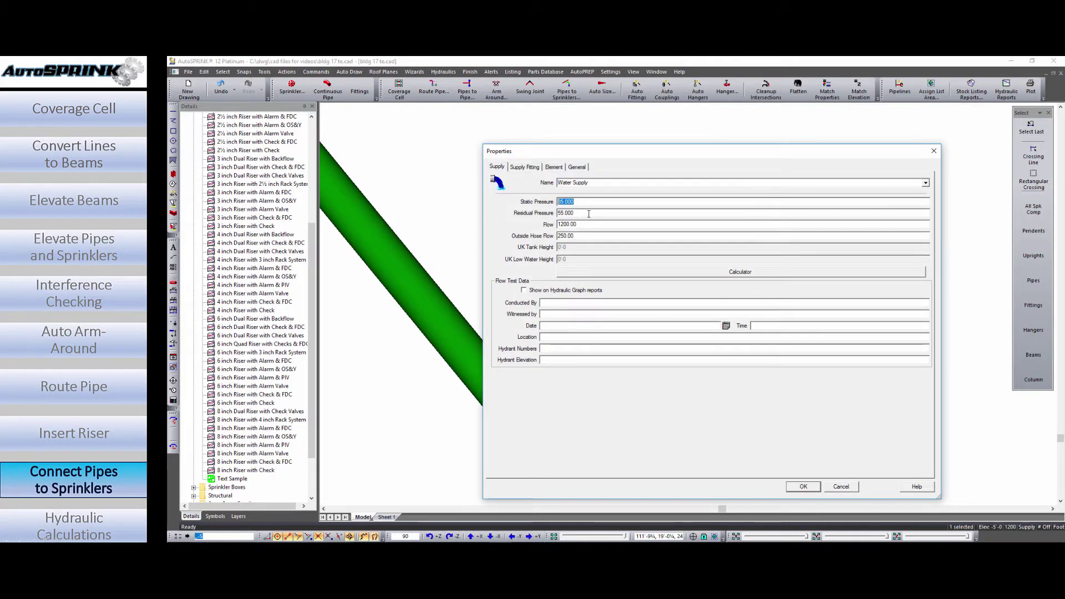
click(803, 486)
Step: Copy the branch-line sprinkler over the edge of the large green duct elbow near grid D to a spot just off the line
scroll(703, 387, down, 5)
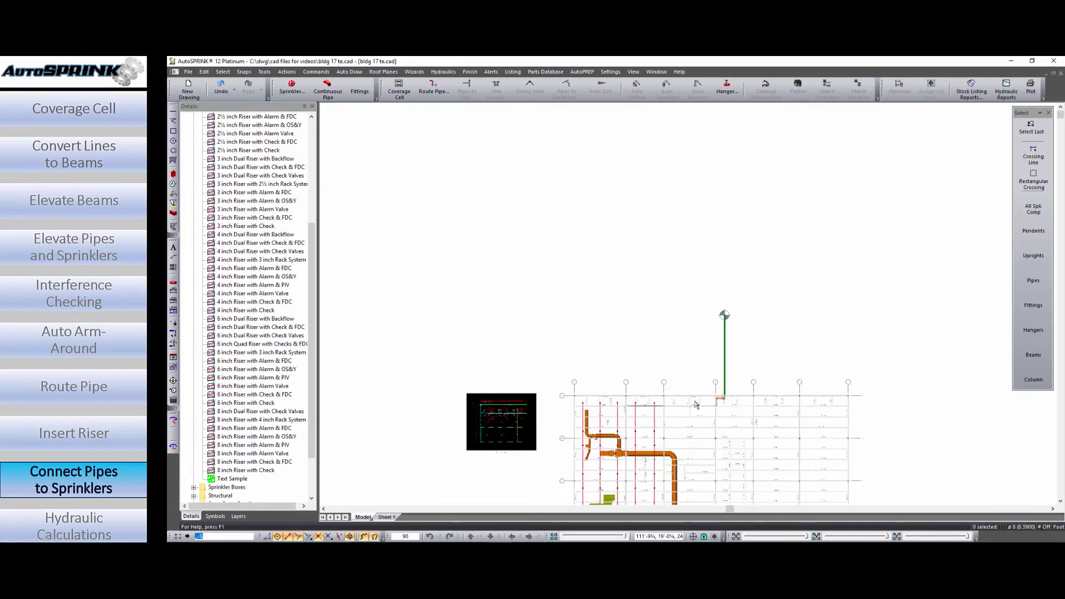
middle_drag(695, 405, 700, 352)
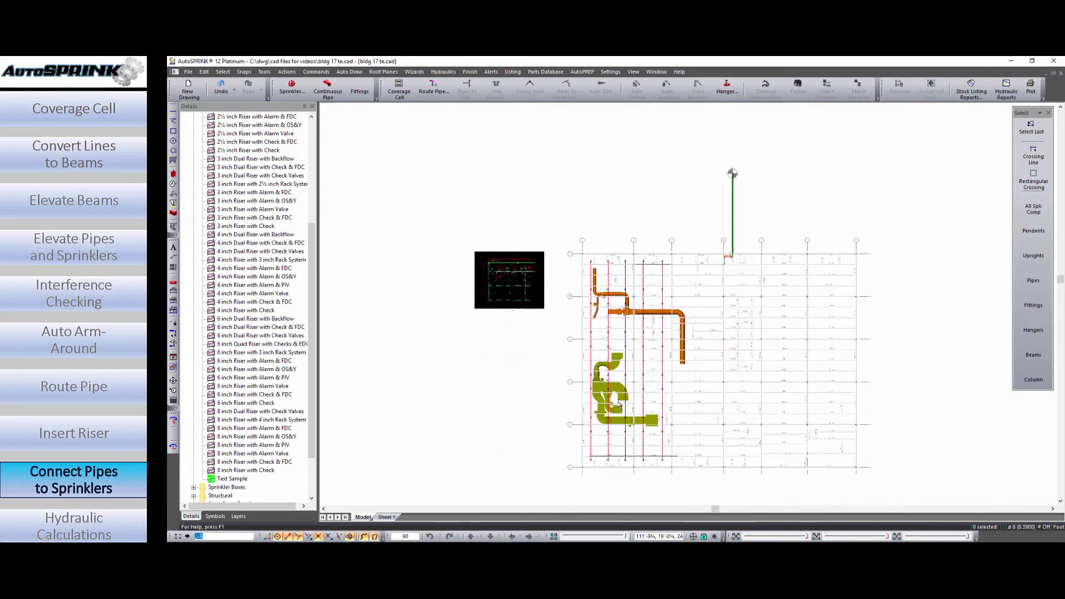
scroll(613, 395, up, 3)
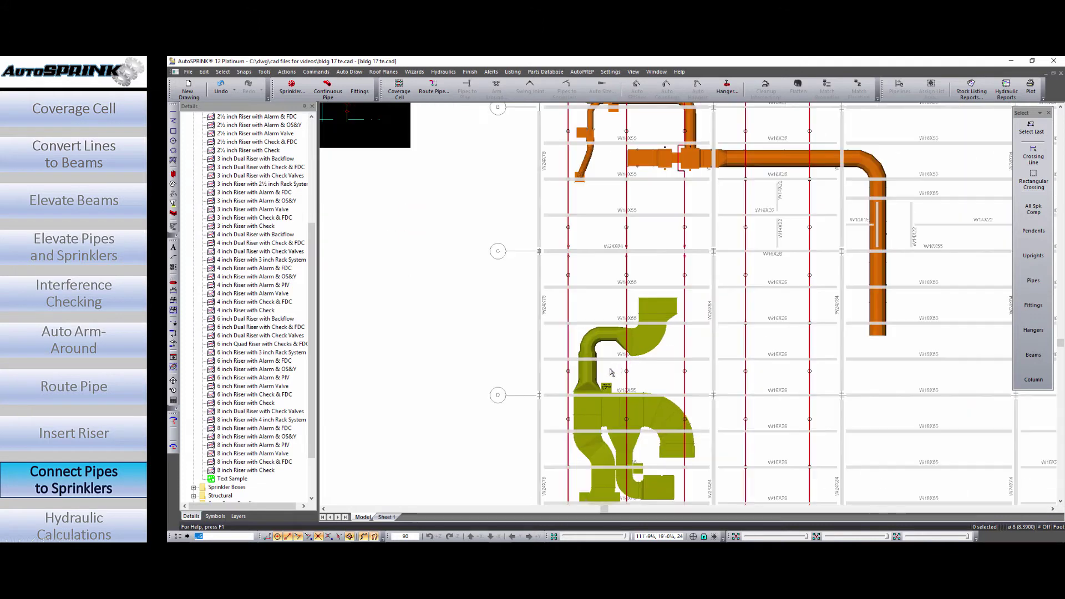
click(655, 355)
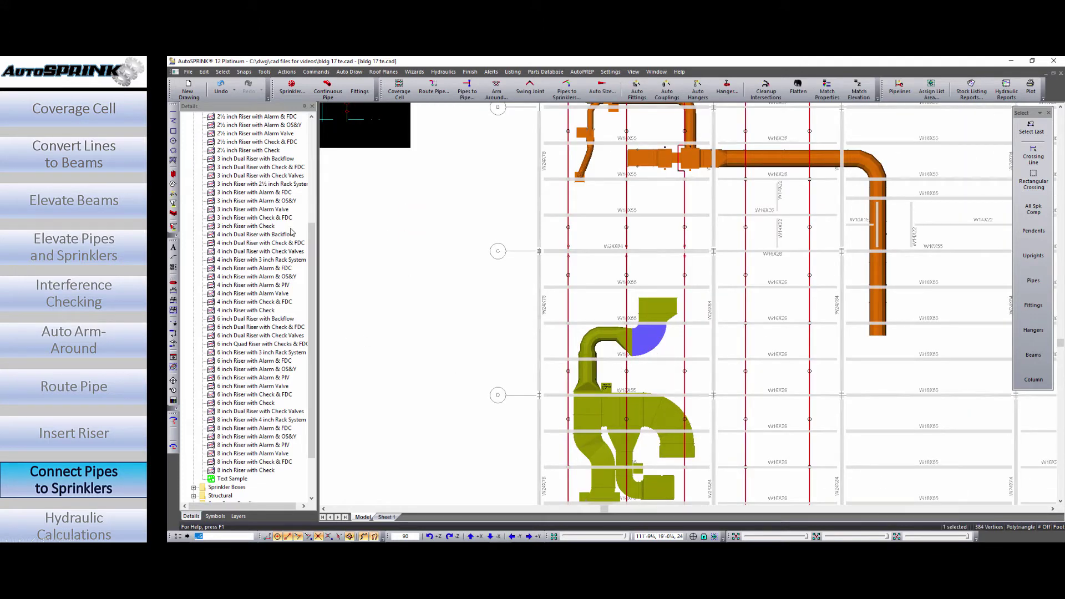
key(Escape)
scroll(681, 368, up, 2)
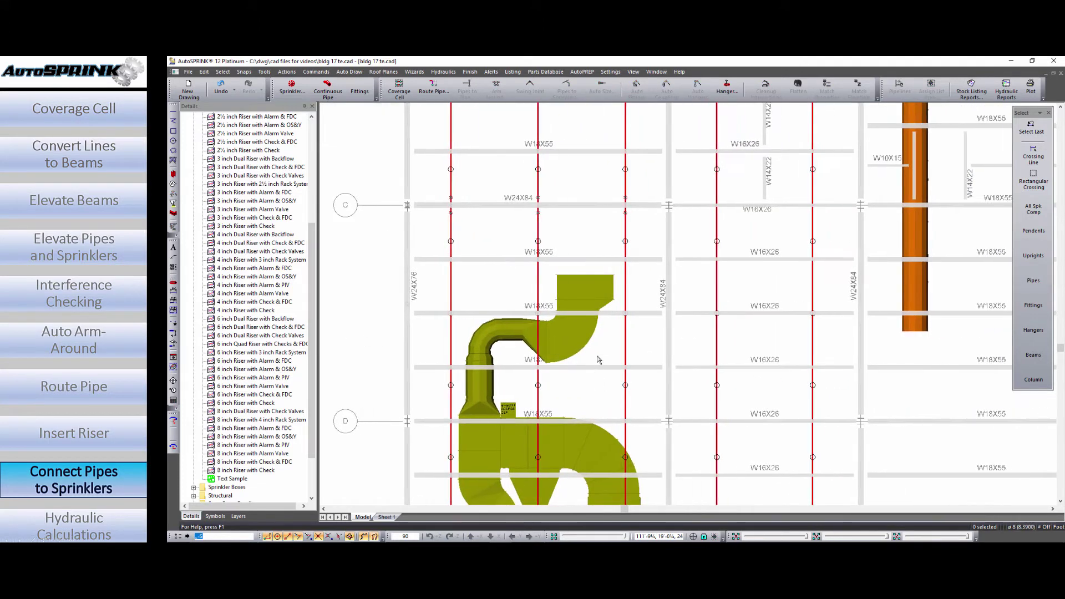
scroll(599, 359, up, 2)
shift+middle_drag(604, 368, 643, 324)
scroll(642, 324, up, 6)
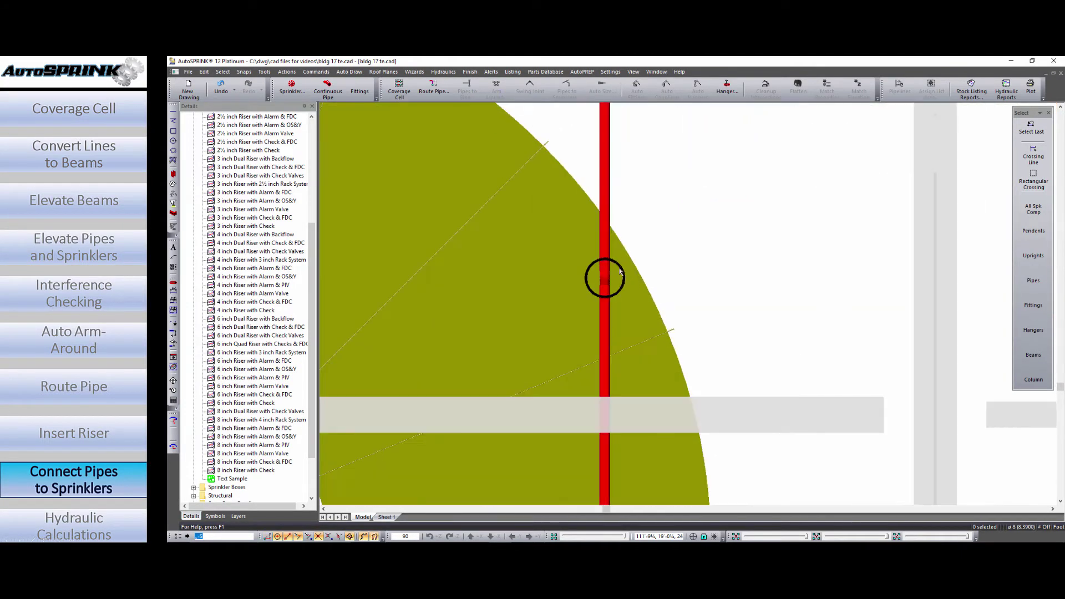
ctrl+drag(567, 198, 563, 192)
click(691, 213)
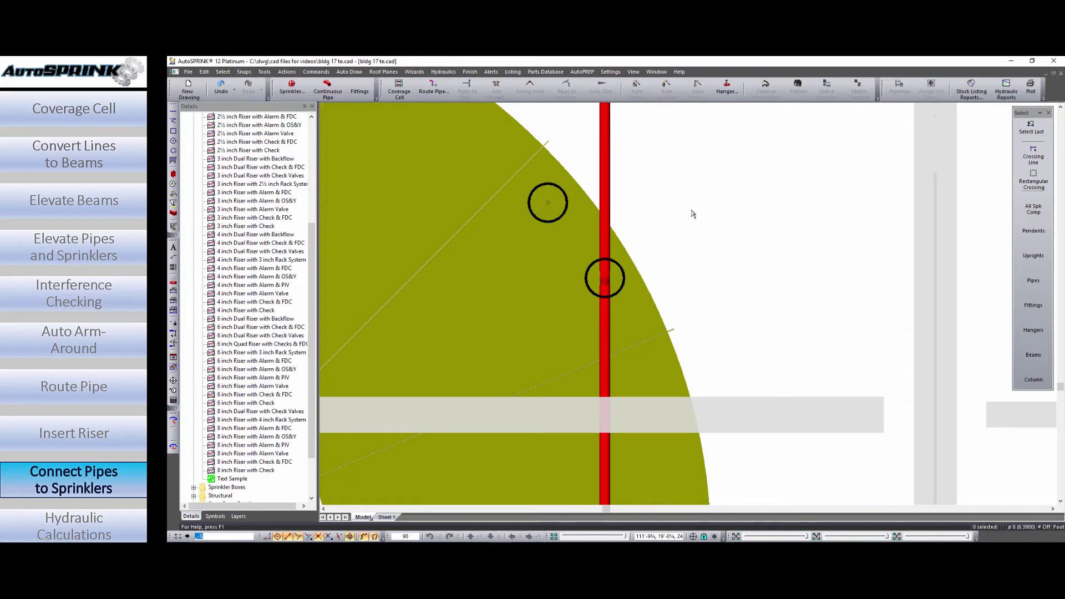
Step: Flatten the copied sprinkler beside the branch line to elevation 0'-0
middle_drag(618, 215, 534, 369)
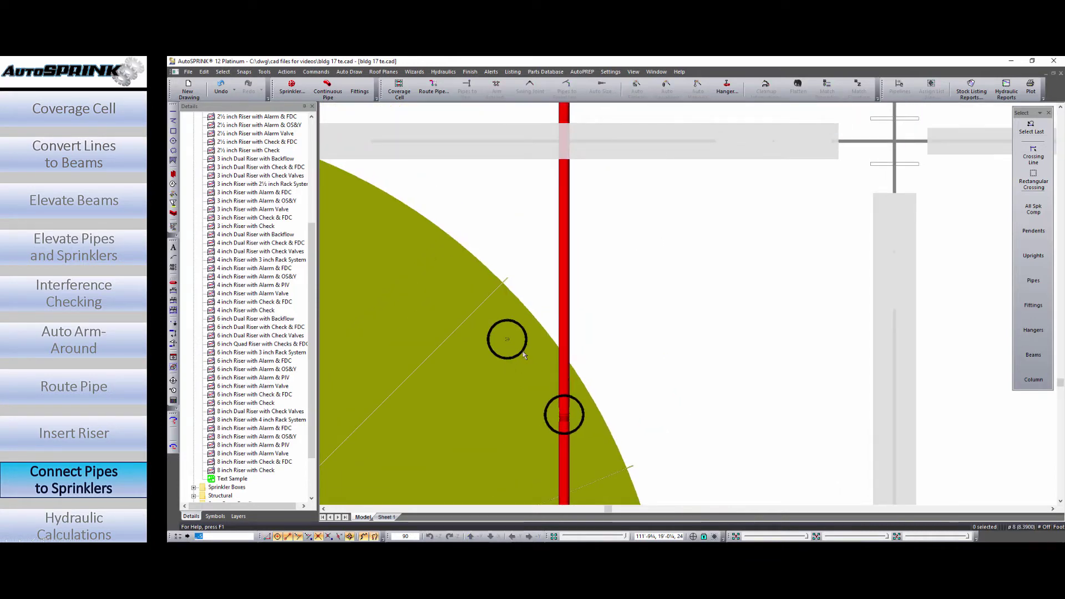
click(523, 353)
shift+middle_drag(574, 421, 625, 333)
click(798, 88)
scroll(637, 314, down, 3)
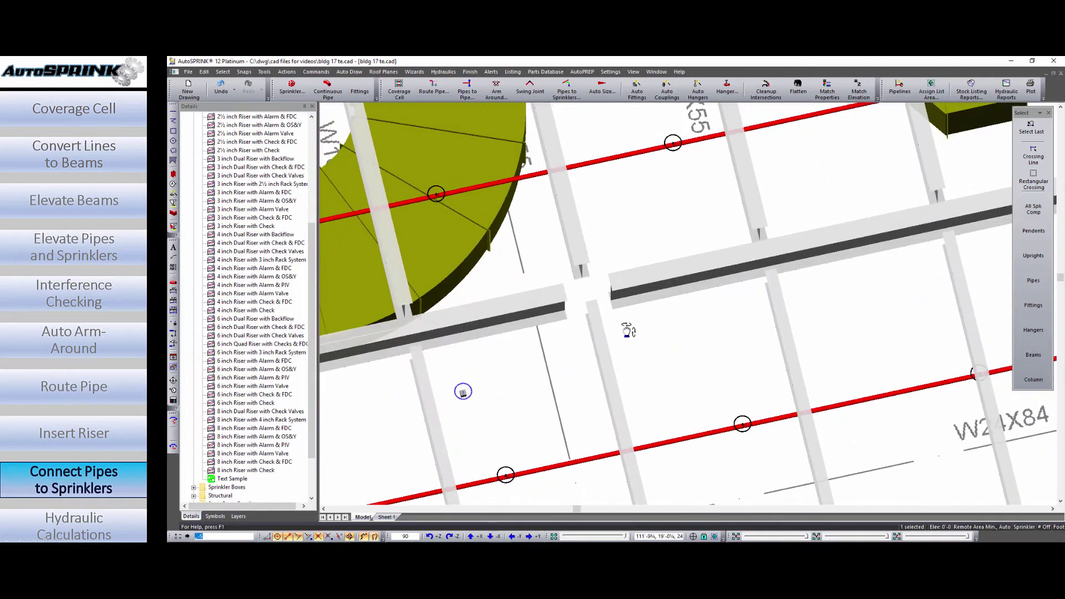
Step: Elevate the copied sprinkler up to the roof planes, keeping the default offset below the plane
right_click(469, 392)
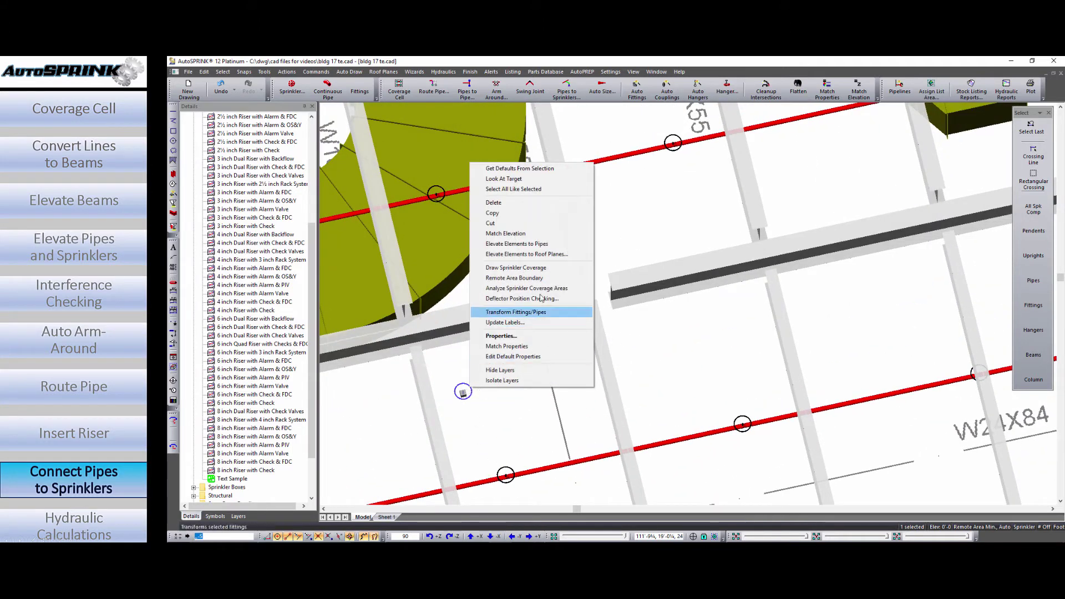
click(546, 254)
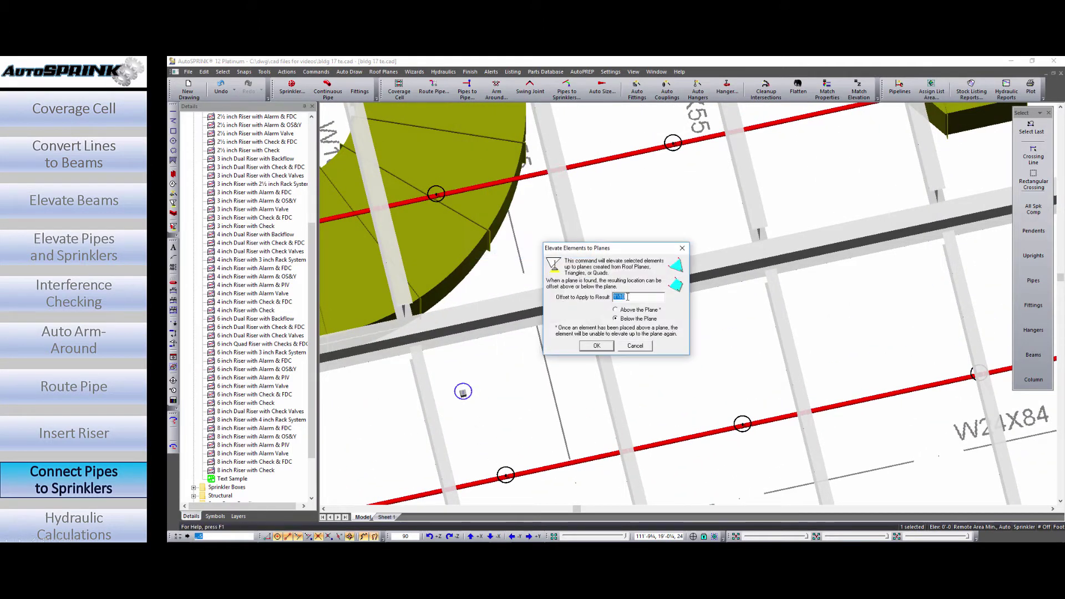
click(597, 346)
Step: Connect the copied sprinkler to the adjacent branch-line pipe using connection style 4, nearest selected pipe and arm over
shift+middle_drag(573, 404, 701, 380)
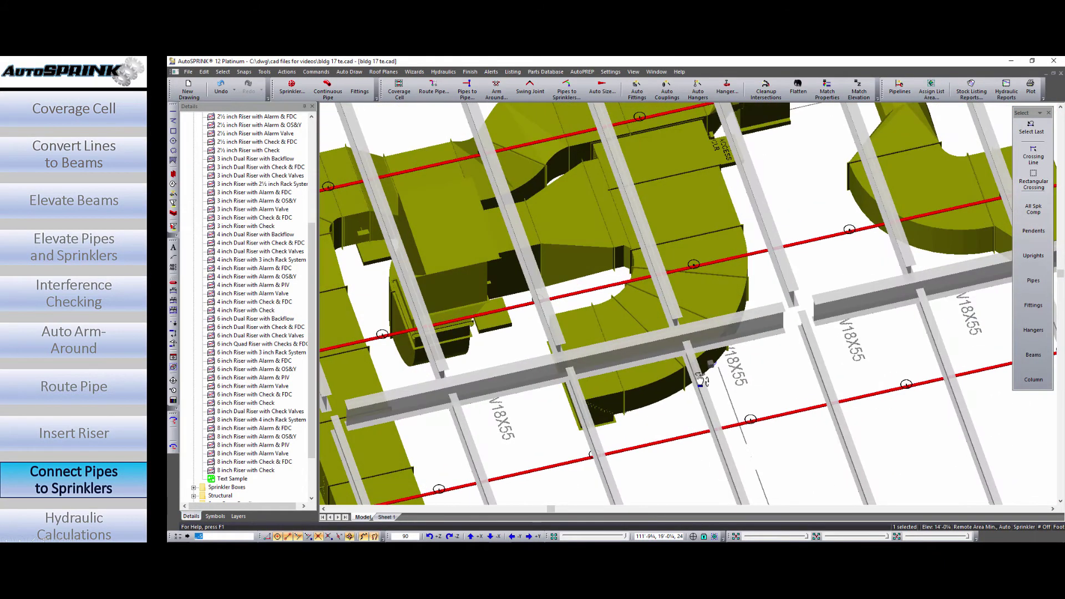
key(Home)
shift+middle_drag(801, 348, 676, 389)
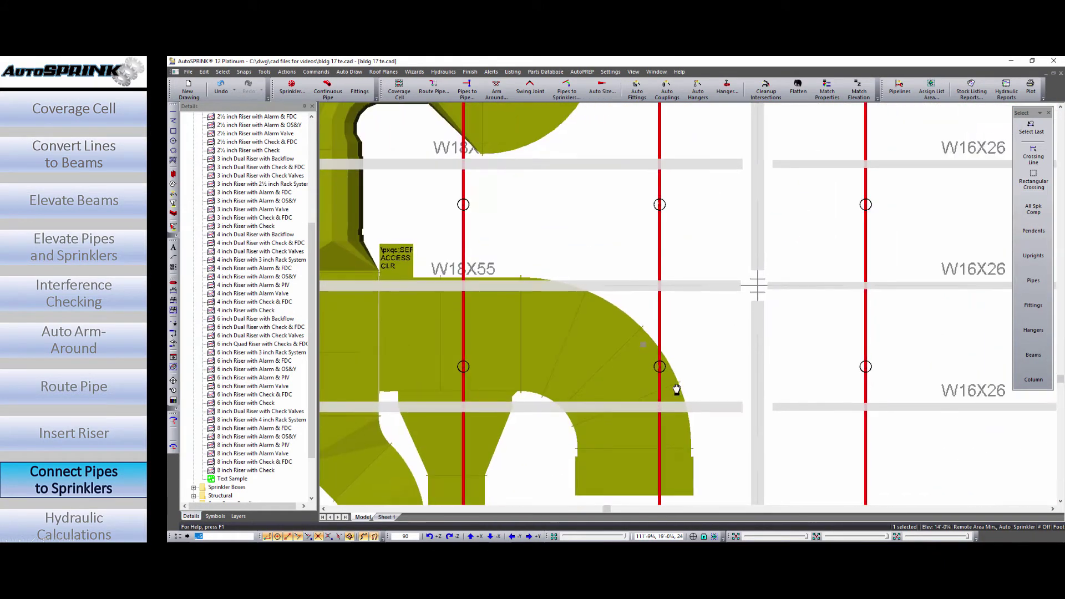
shift+click(659, 336)
shift+middle_drag(660, 337, 672, 302)
shift+middle_drag(673, 364, 632, 362)
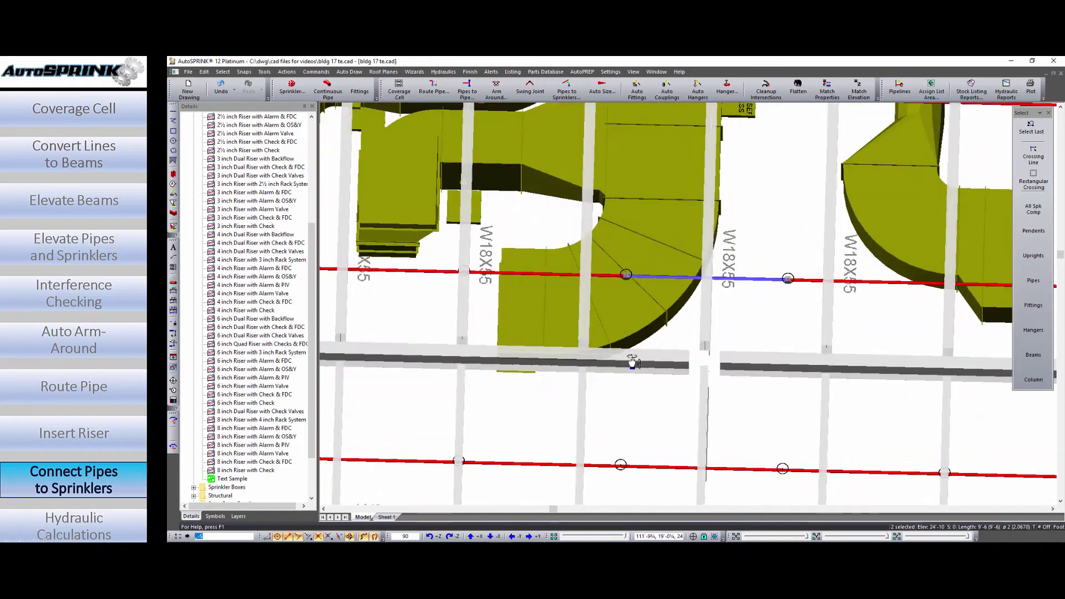
click(567, 91)
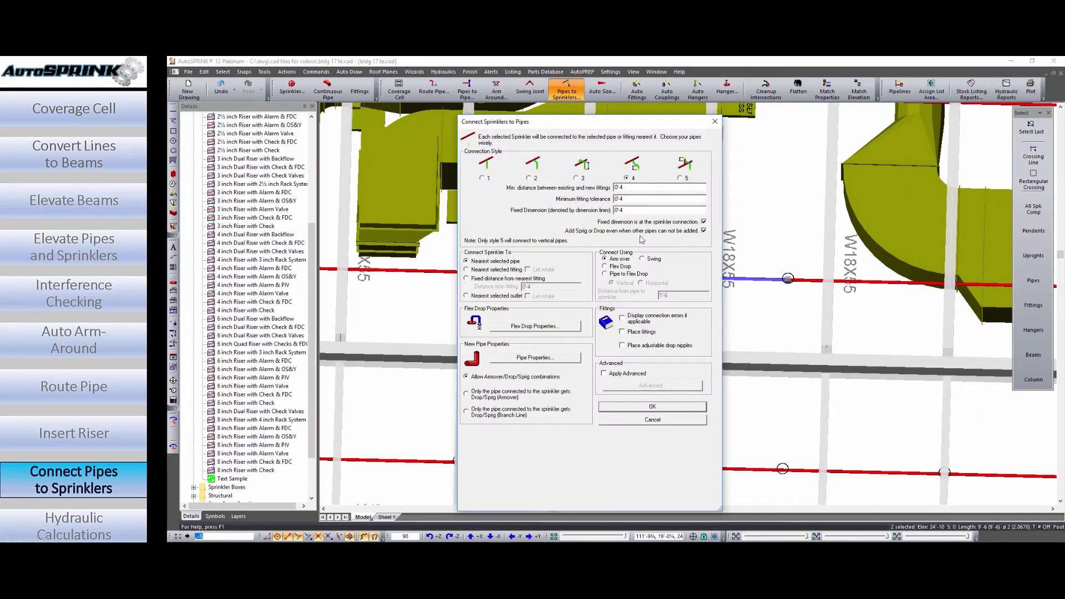
click(650, 407)
shift+middle_drag(690, 435, 615, 416)
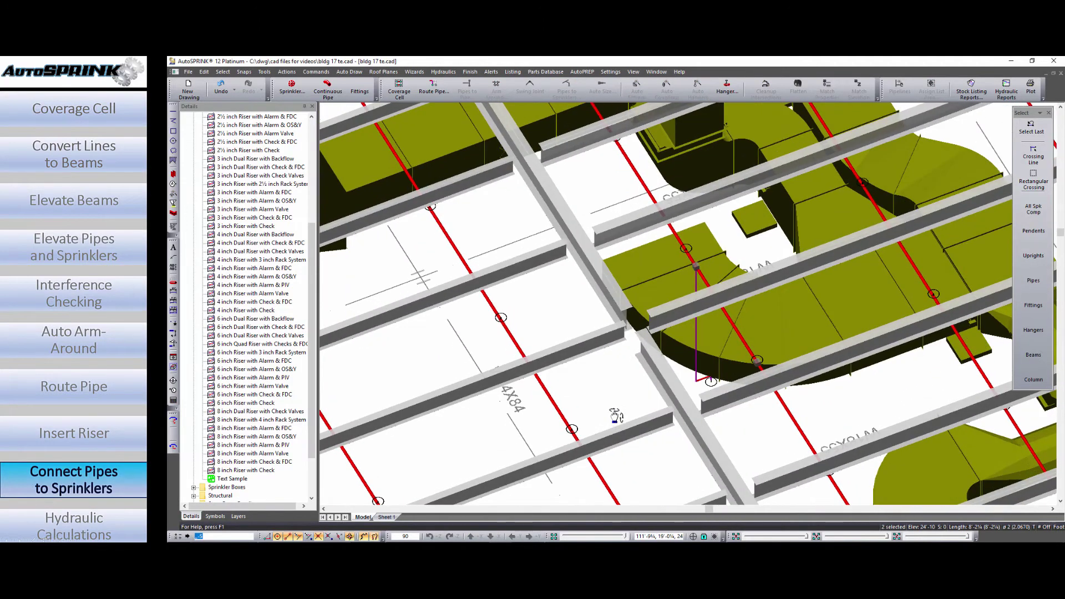
scroll(616, 416, up, 5)
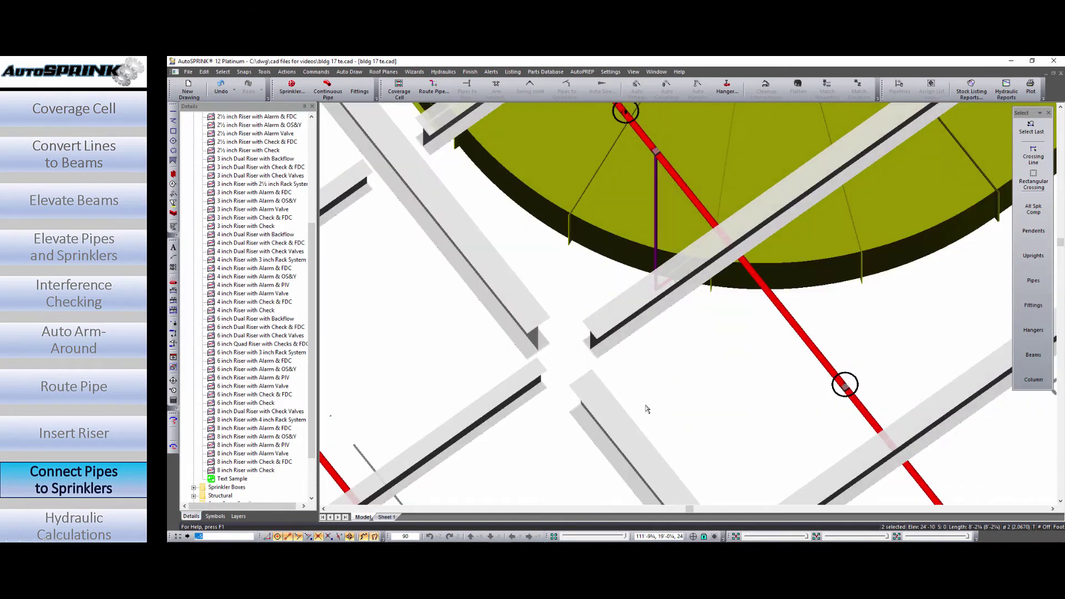
click(649, 145)
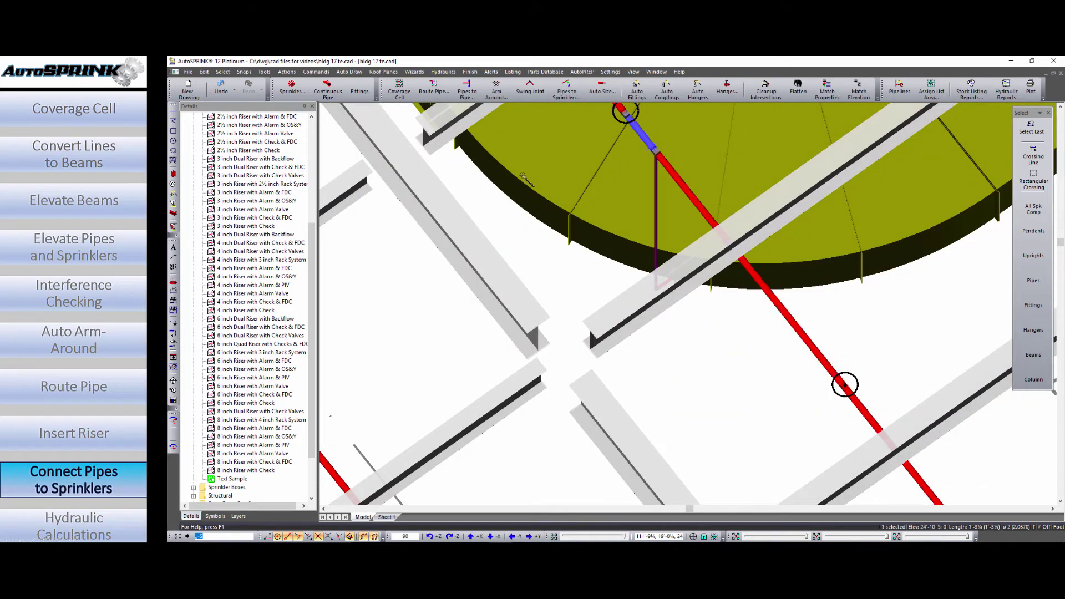
Step: Return to the plan view and hide the duct layer
key(Home)
scroll(683, 251, down, 4)
click(740, 297)
scroll(701, 282, up, 1)
middle_drag(709, 265, 691, 308)
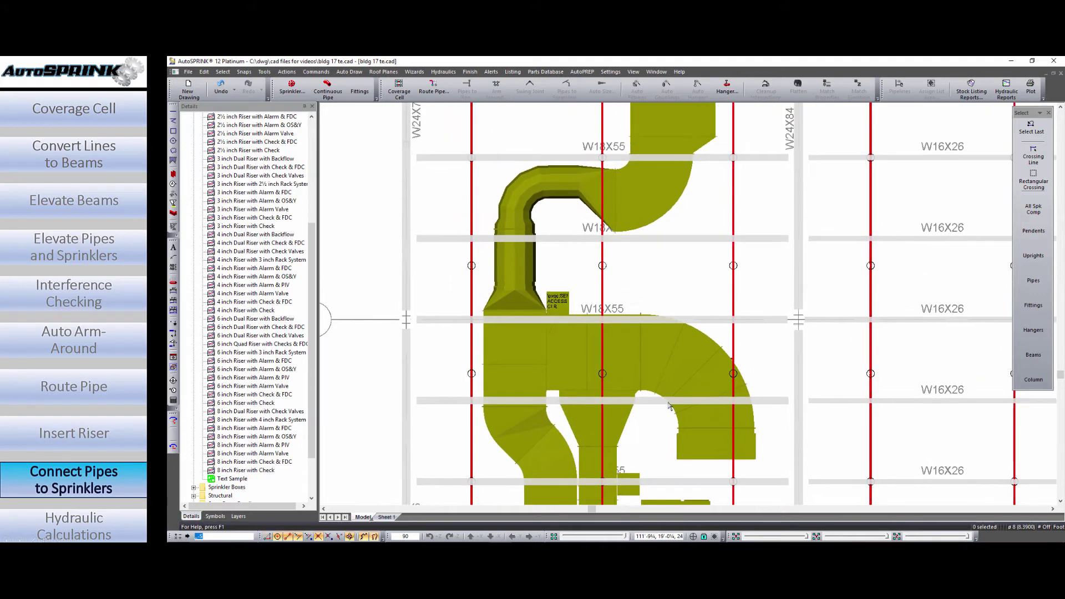
scroll(669, 406, down, 3)
click(682, 388)
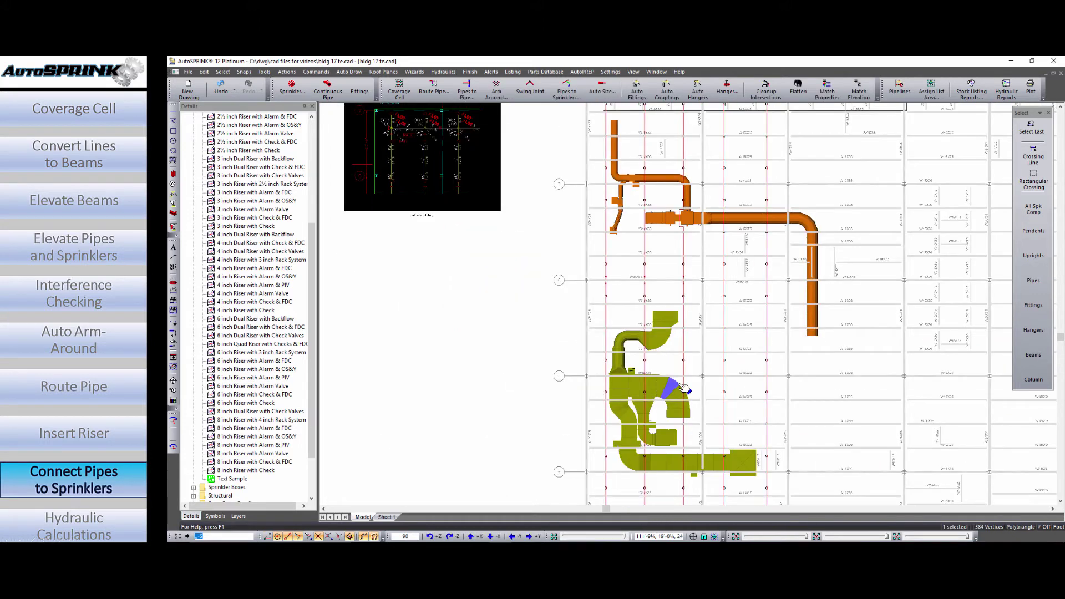
click(661, 340)
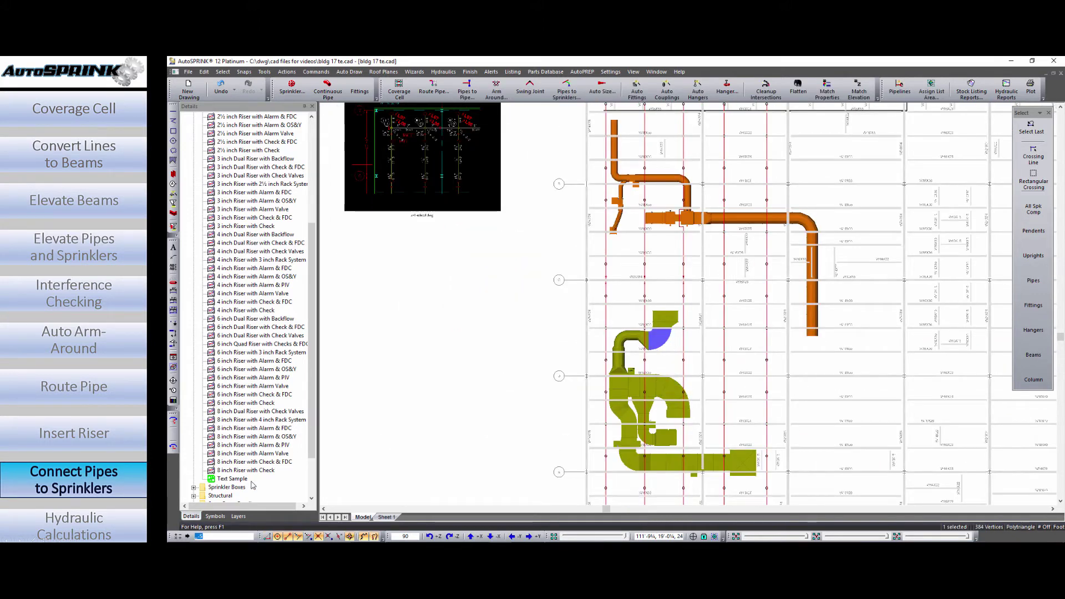
click(237, 517)
click(249, 247)
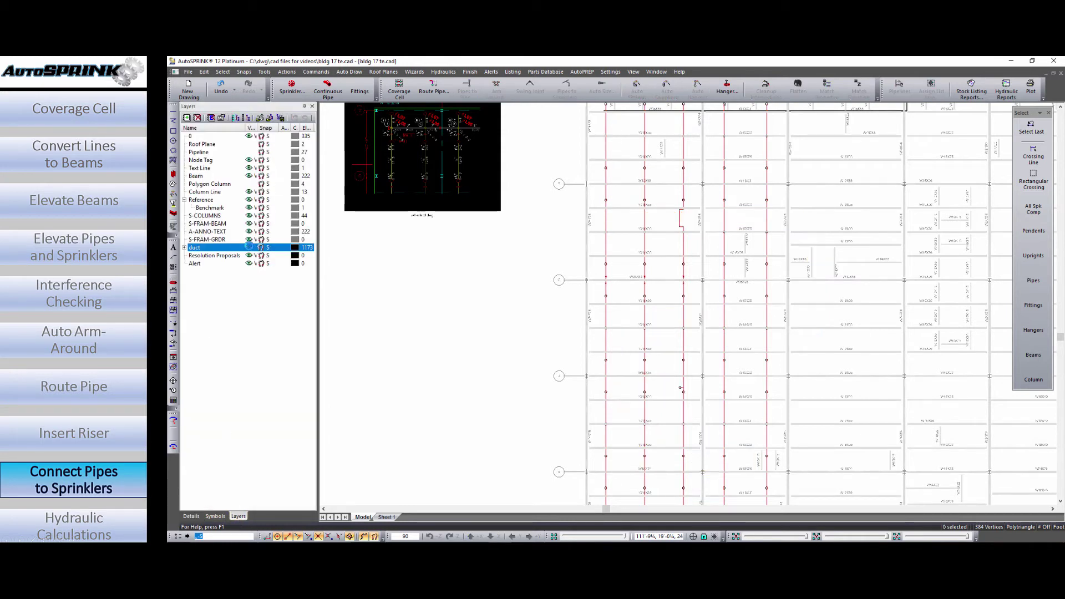
Step: Start a remote area boundary with the default Ordinary Group II, 1500 ft² and 0.200 gpm/ft² properties, placed at the actual point entered
middle_drag(673, 388, 667, 369)
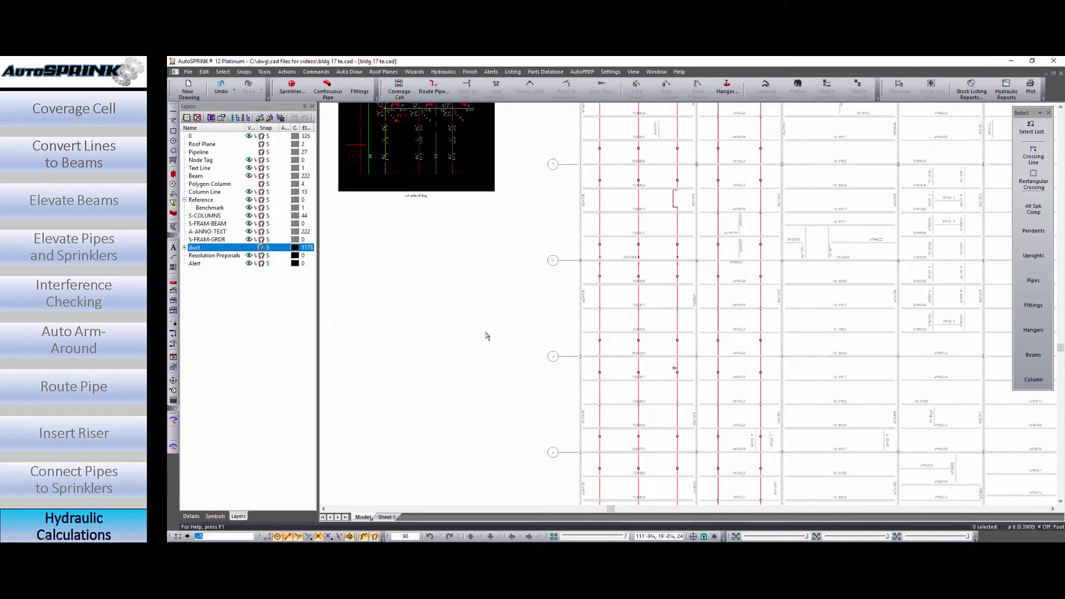
click(446, 73)
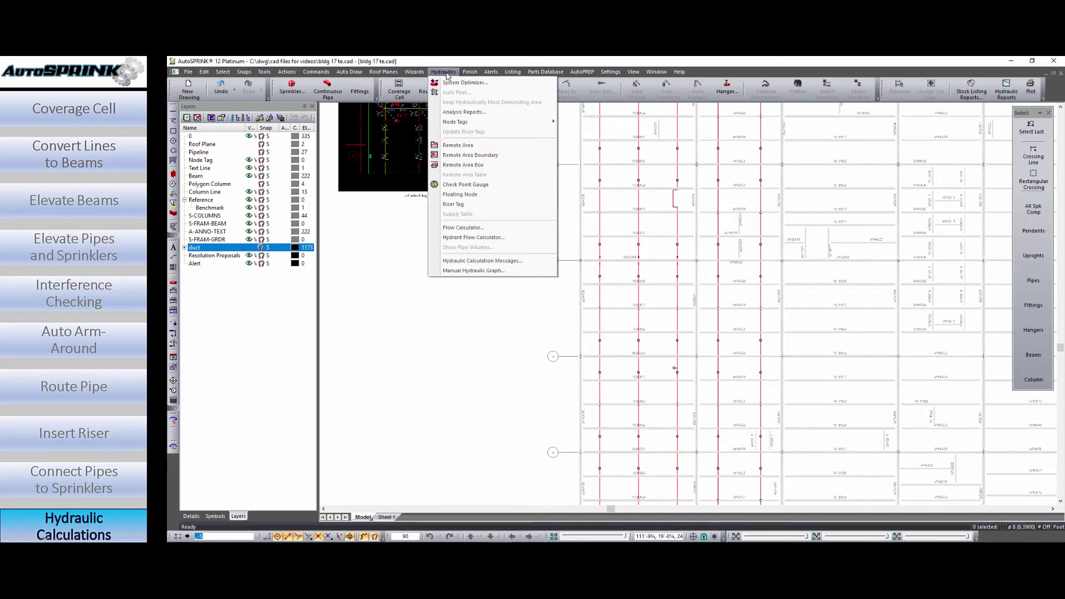
click(482, 157)
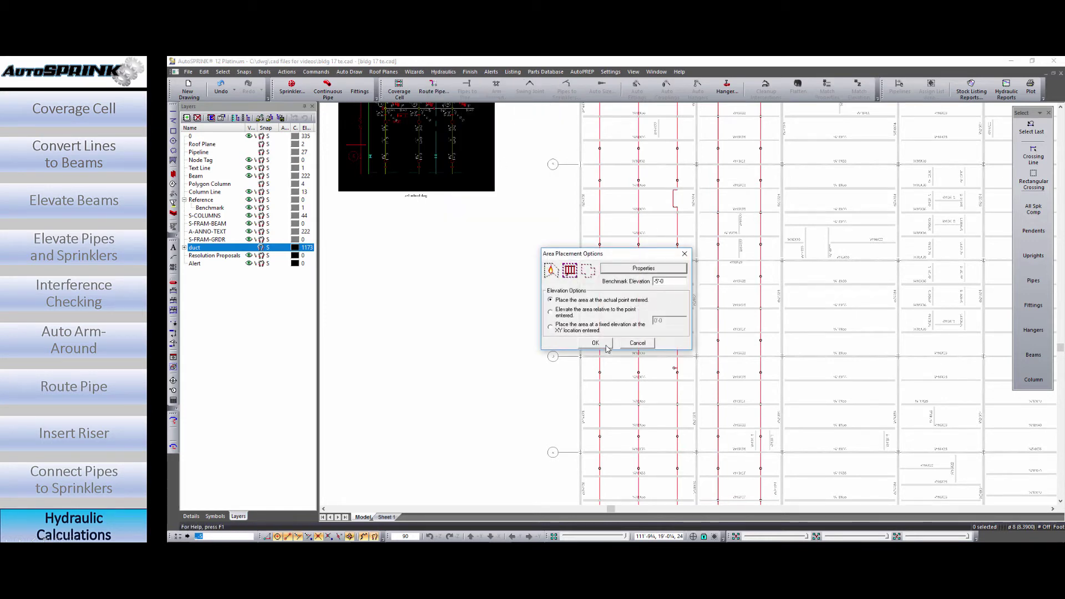
click(632, 268)
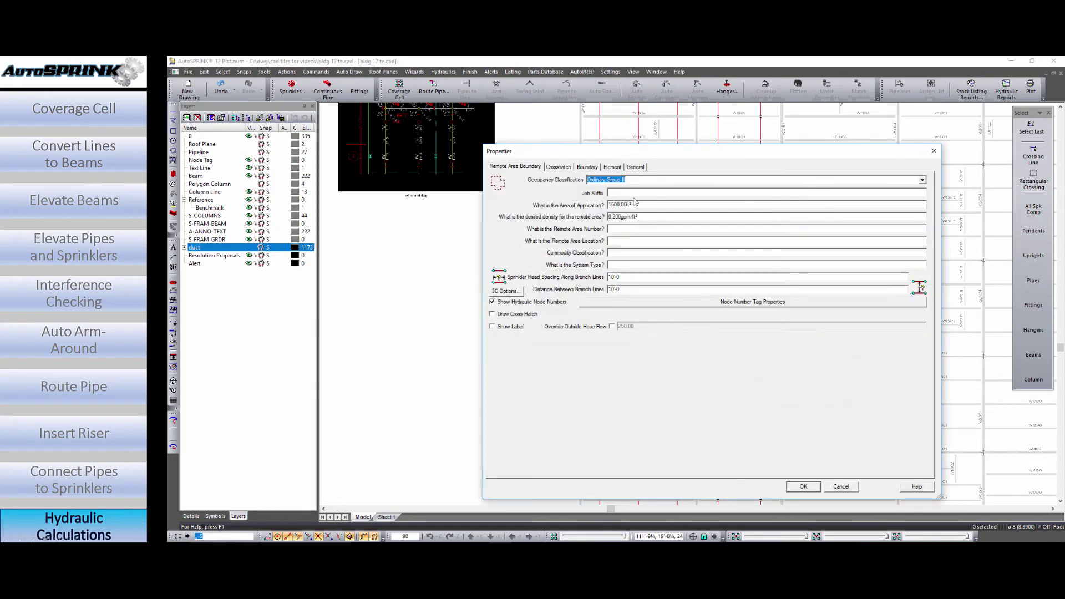
click(802, 487)
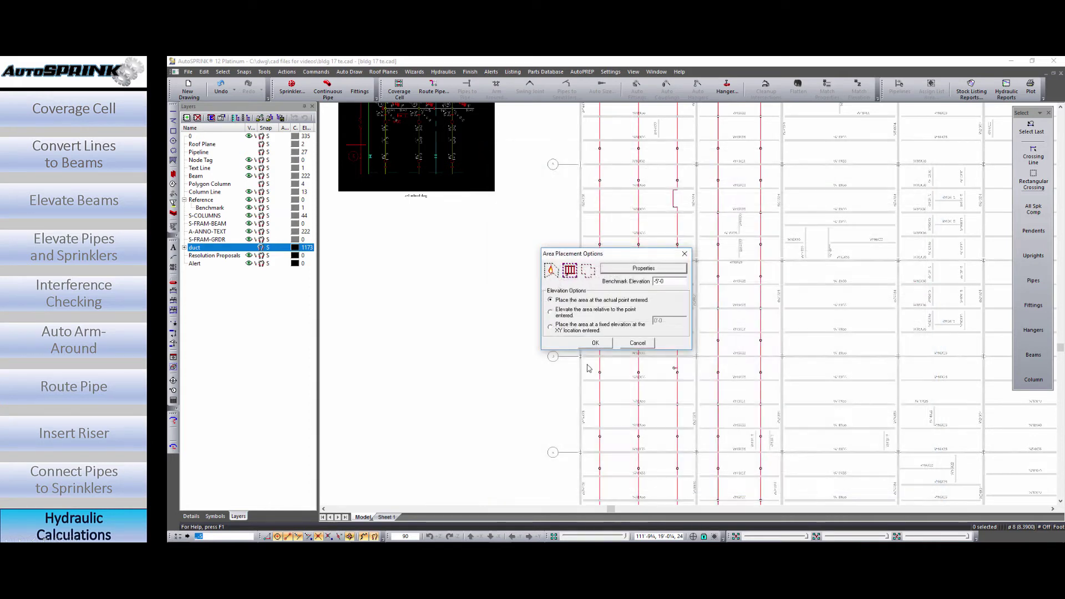
click(596, 343)
Step: Draw a rectangular remote area boundary about 34 by 49 feet around three branch lines, from below grid D to above grid C between the girders
scroll(602, 392, up, 3)
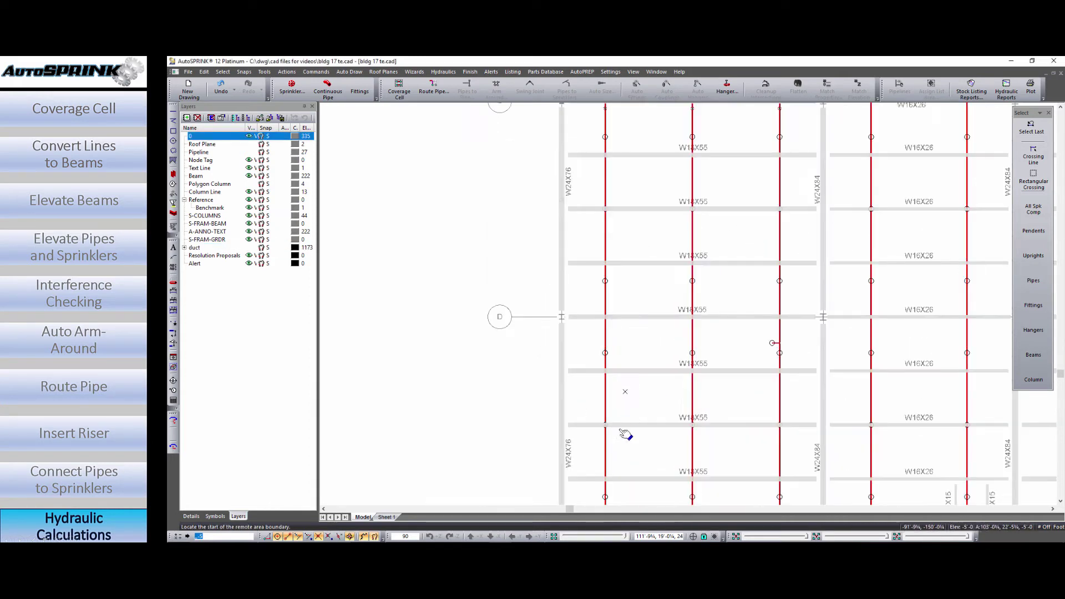
click(573, 411)
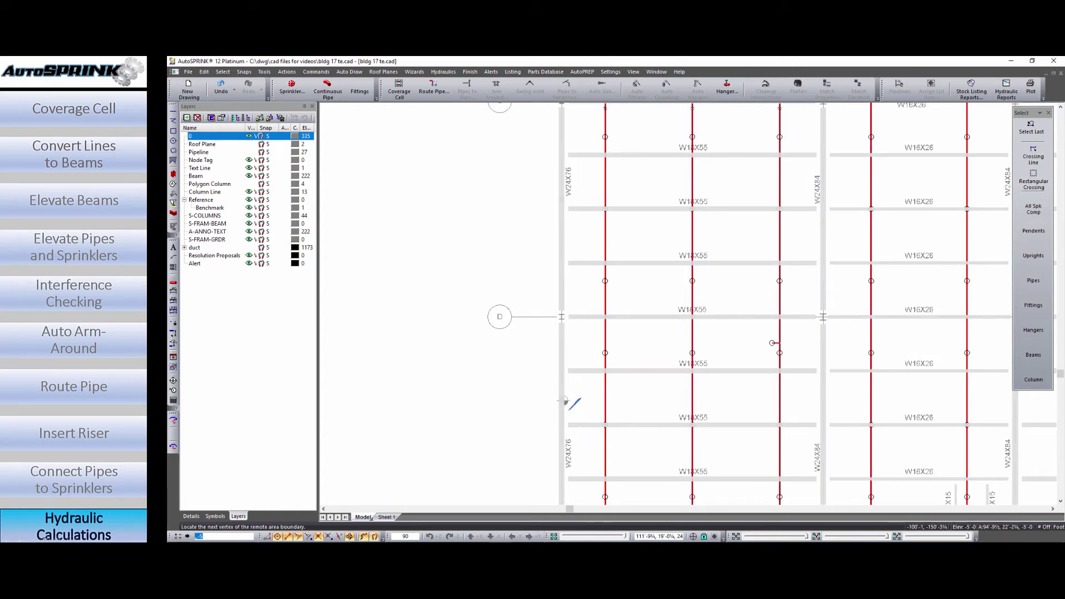
scroll(574, 407, down, 2)
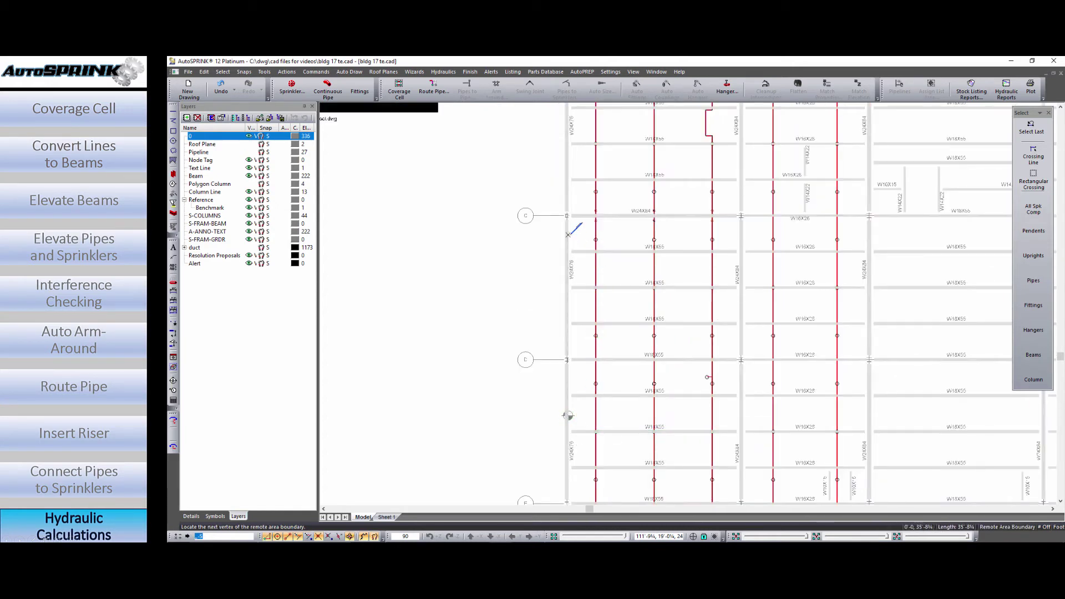
click(603, 161)
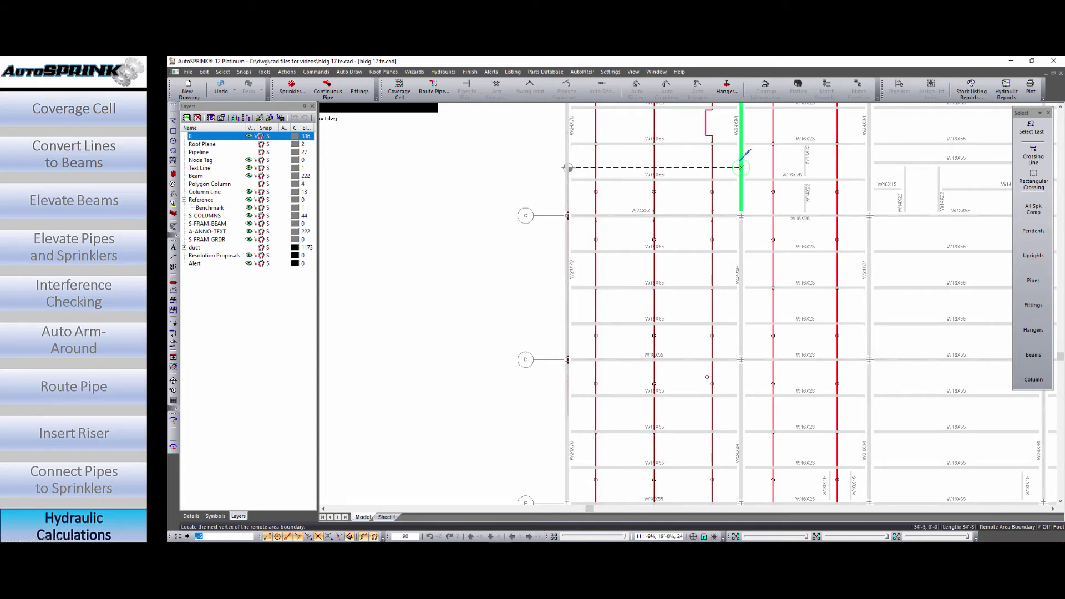
click(741, 167)
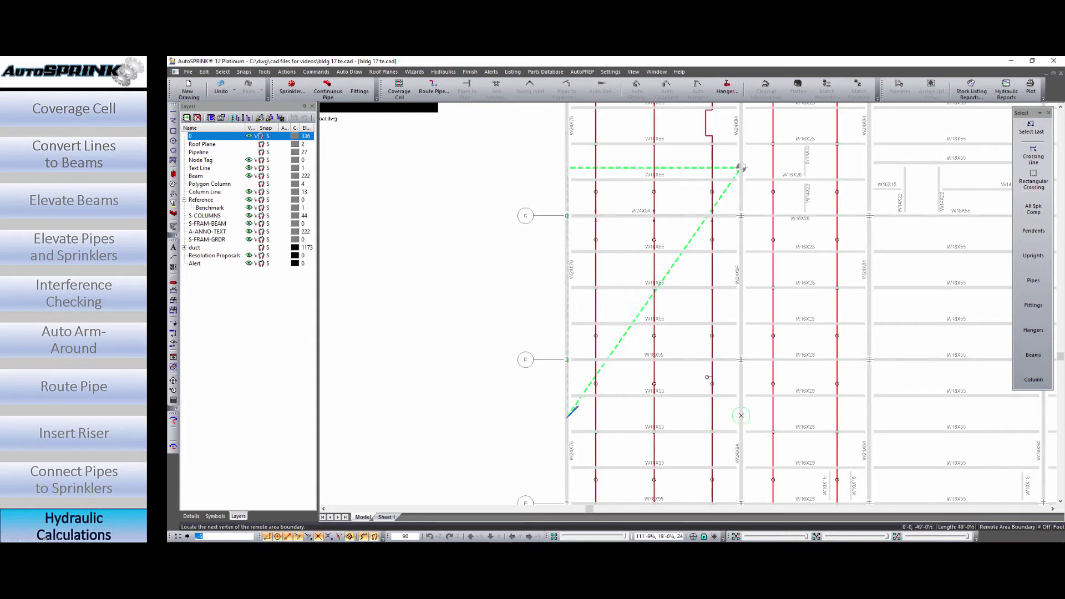
click(741, 415)
right_click(677, 384)
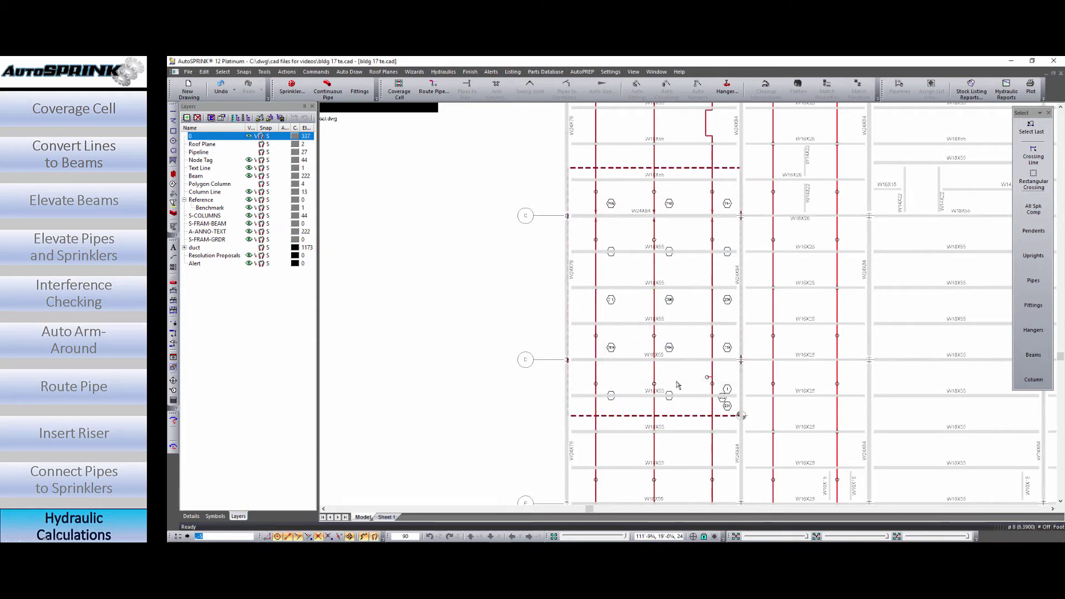
Step: Set the arm-over sprinkler's hydraulic flow state to Closed - Not flowing and refresh the remote area boundary through its properties
scroll(686, 406, up, 1)
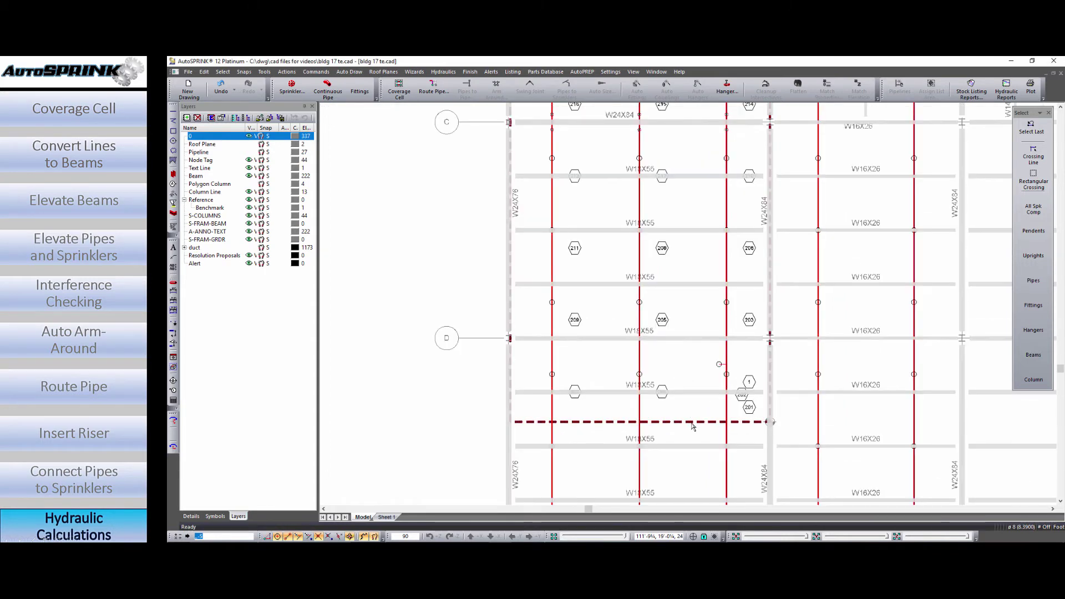
middle_drag(692, 424, 707, 405)
middle_drag(721, 363, 728, 366)
scroll(736, 344, up, 3)
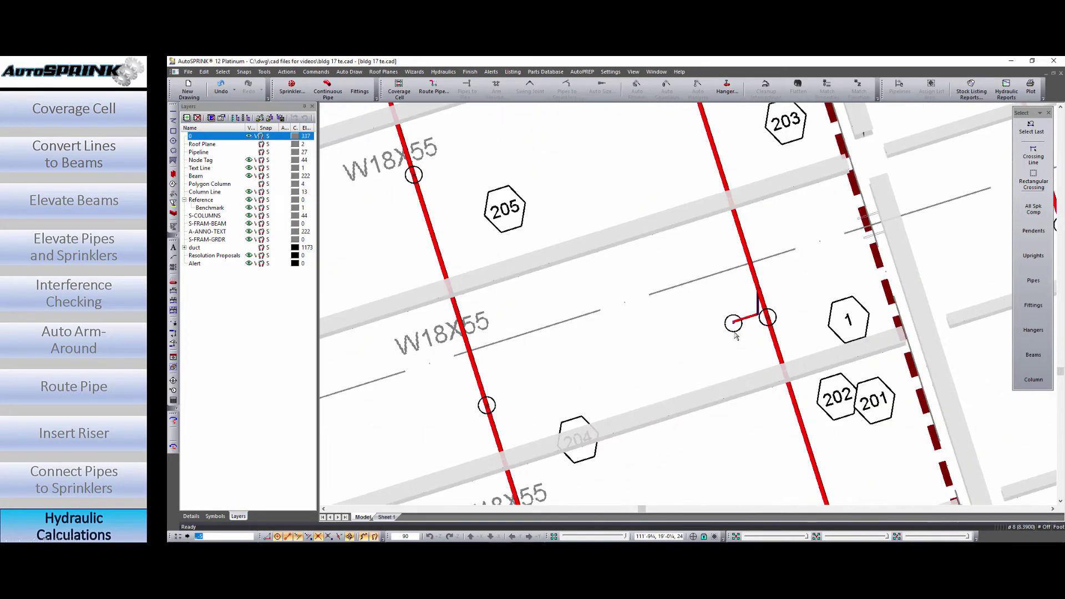
double_click(733, 324)
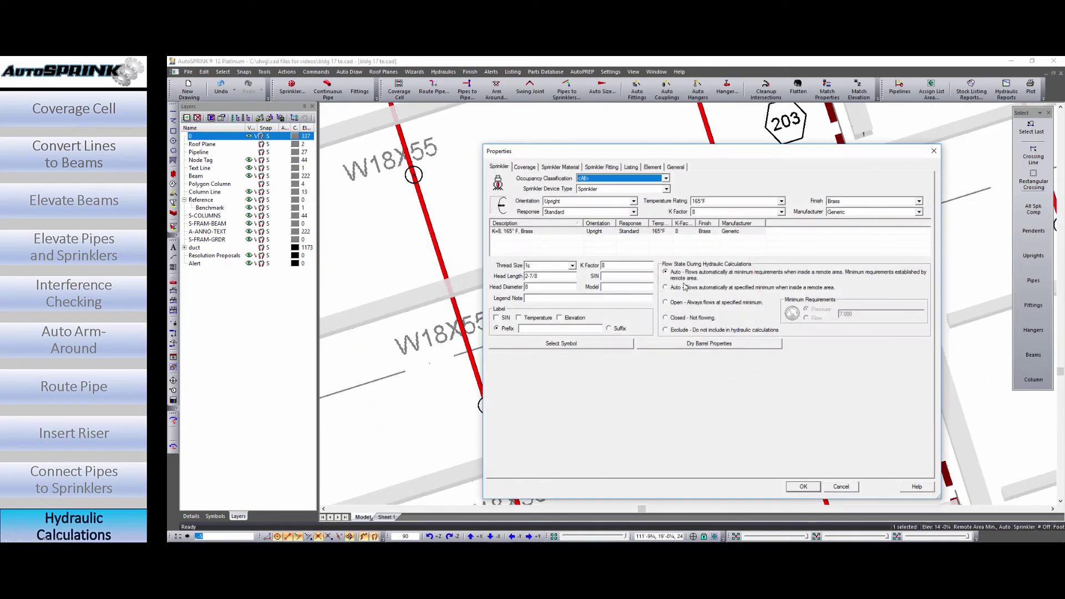
click(665, 316)
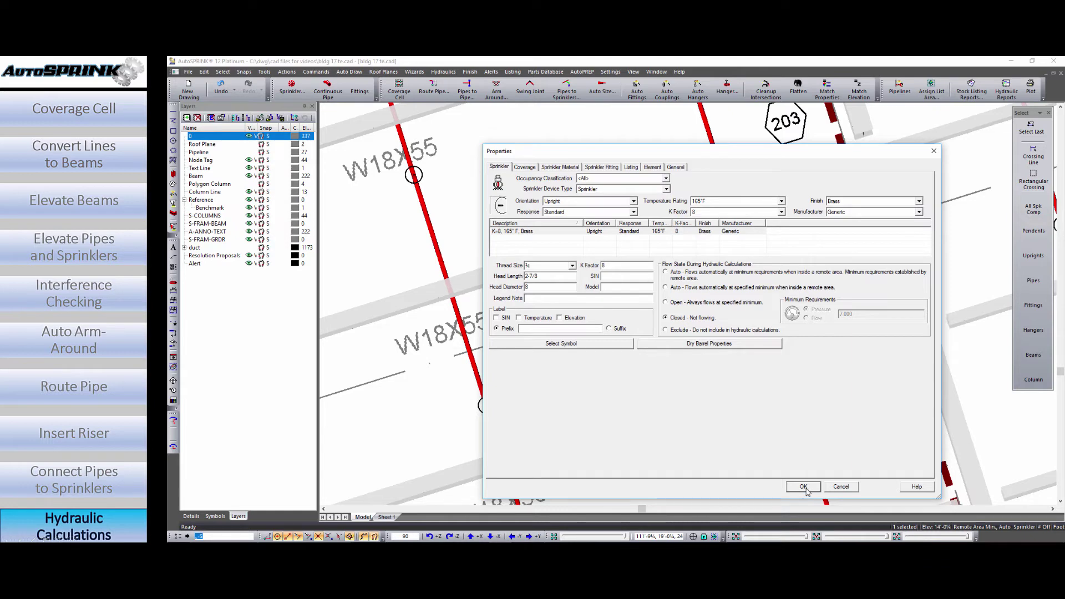
click(804, 488)
double_click(874, 262)
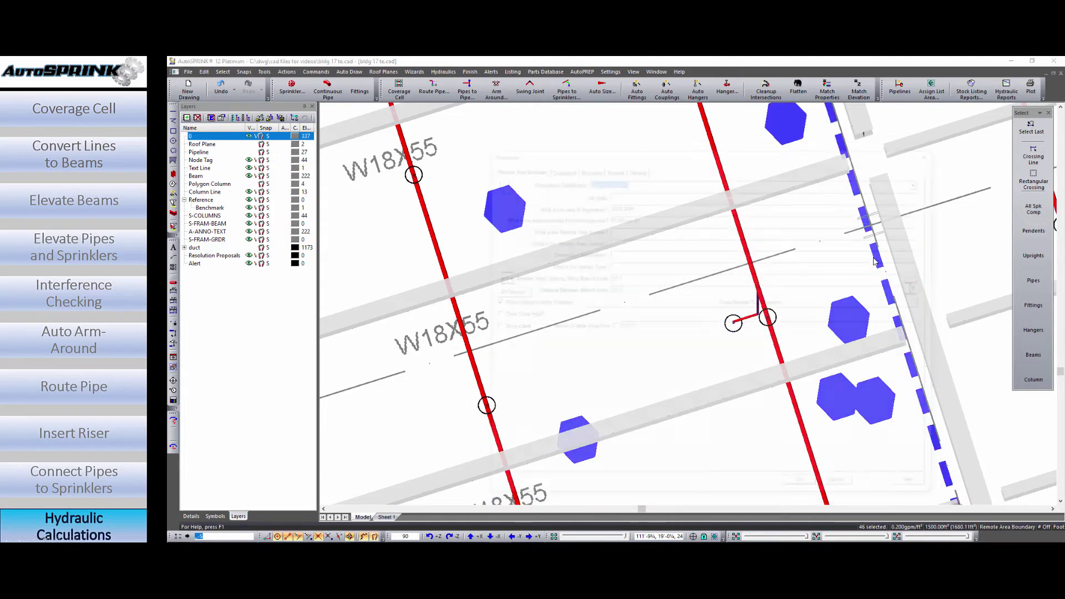
click(803, 486)
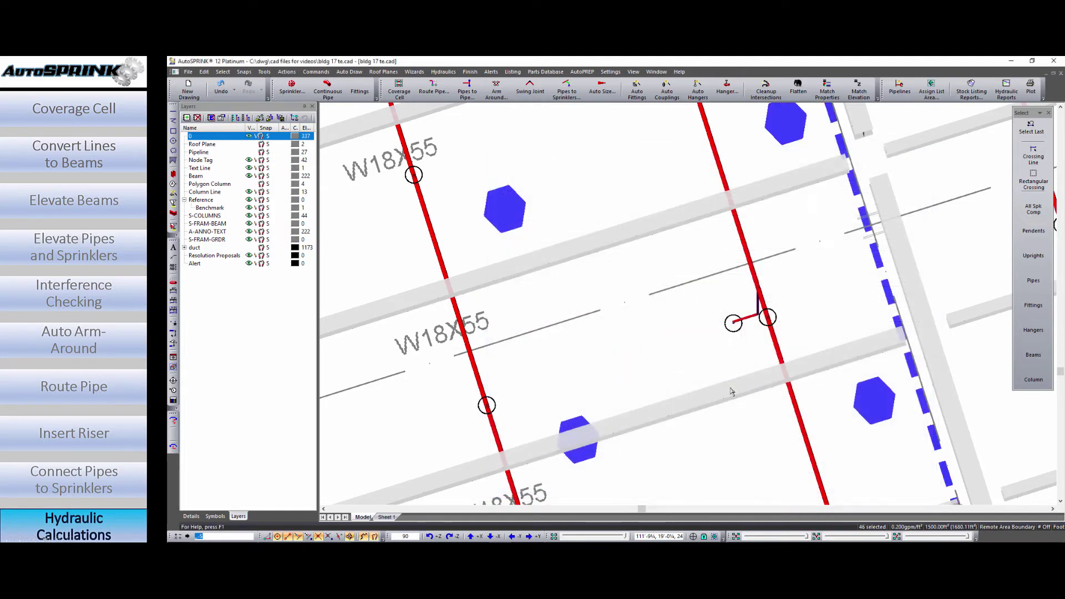
Step: Check the actual area enclosed by the remote area boundary
scroll(662, 271, down, 1)
middle_drag(655, 252, 665, 281)
middle_drag(659, 239, 664, 285)
mouse_move(659, 243)
middle_down()
mouse_move(652, 320)
mouse_move(655, 269)
mouse_move(659, 284)
middle_up()
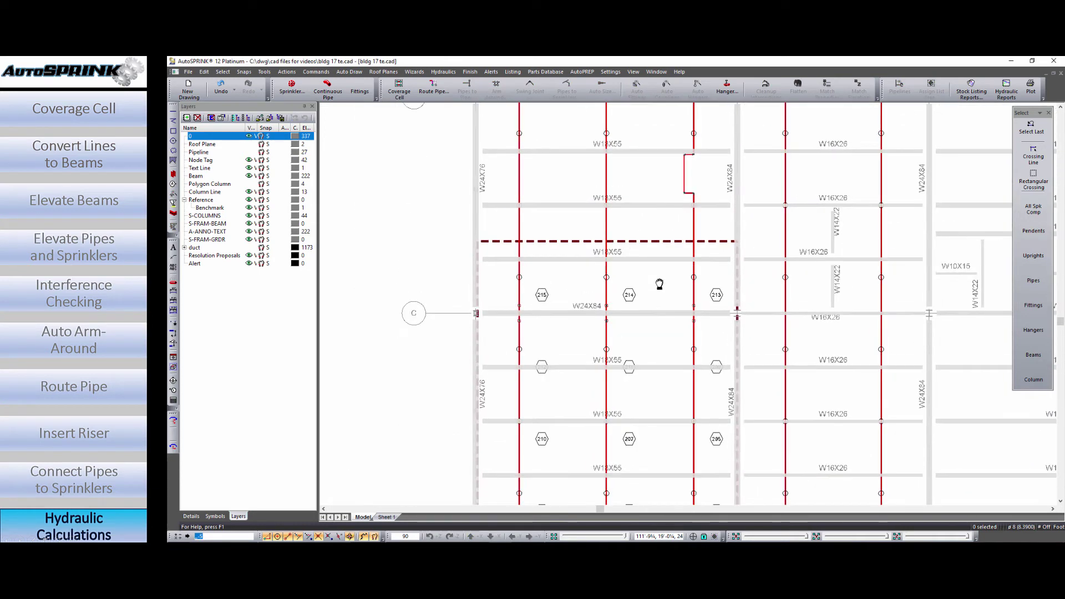
click(656, 245)
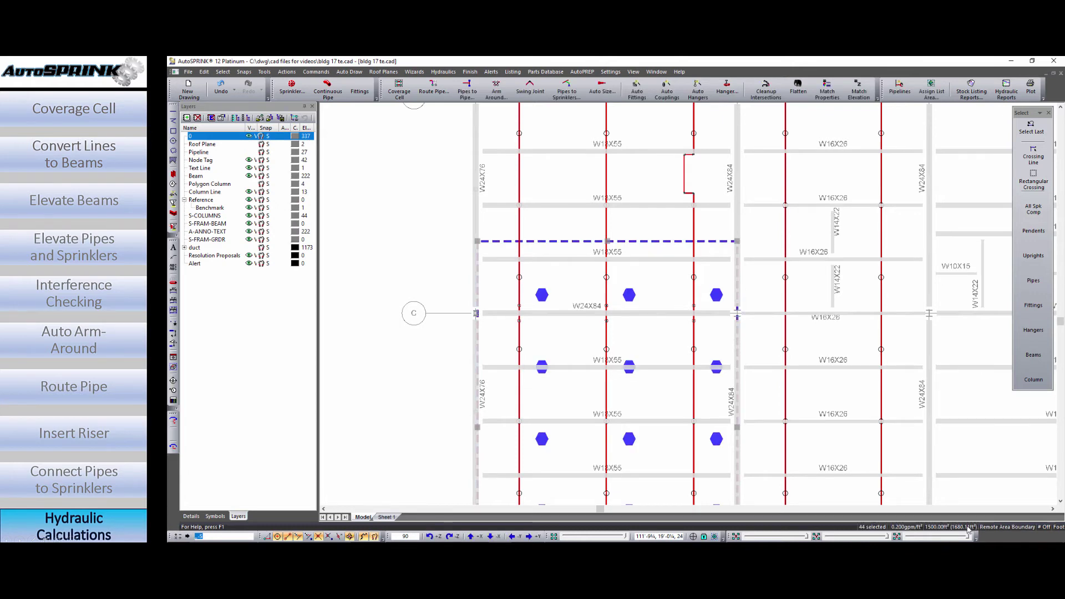
mouse_move(829, 364)
middle_down()
mouse_move(815, 223)
mouse_move(820, 266)
middle_up()
click(716, 396)
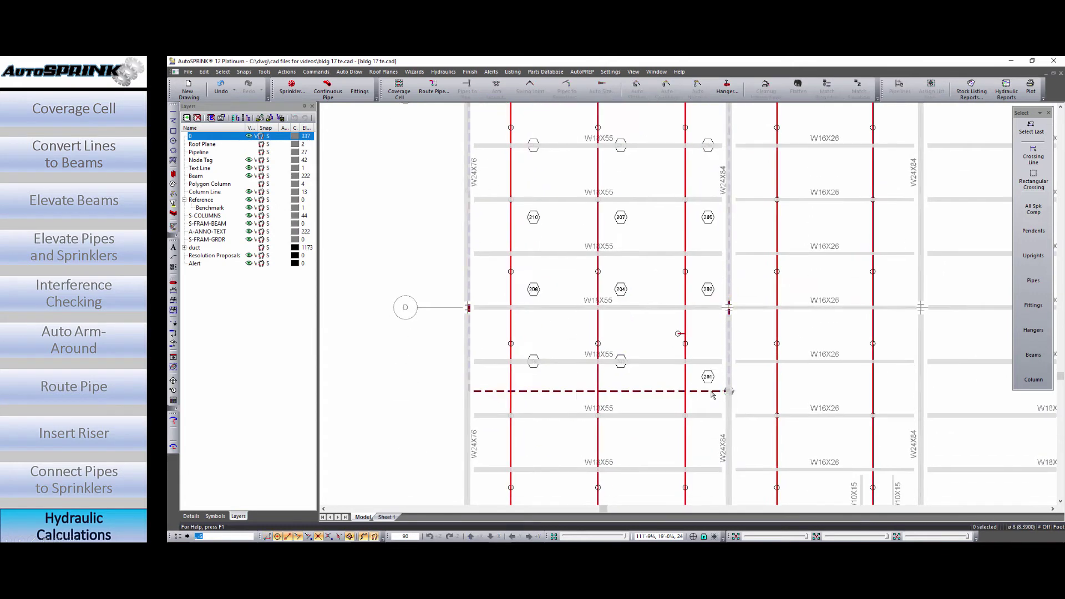
Step: Reshape the remote area boundary by moving its corner below grid D inward past the third branch line and its side midpoint to the girder at grid D
click(712, 391)
scroll(685, 398, up, 2)
drag(796, 382, 609, 386)
scroll(632, 395, down, 2)
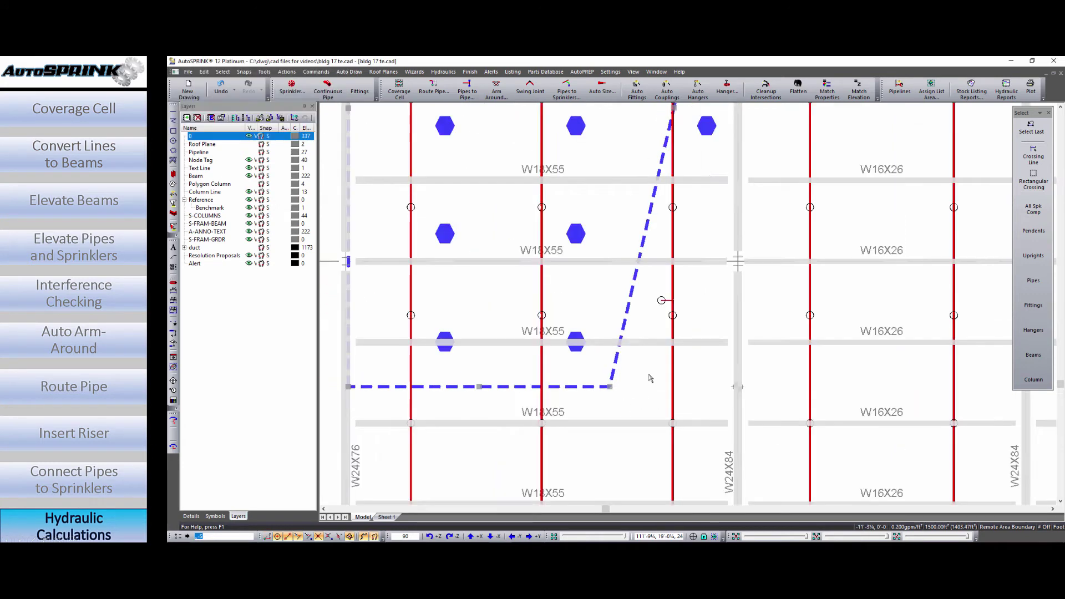
drag(675, 111, 739, 259)
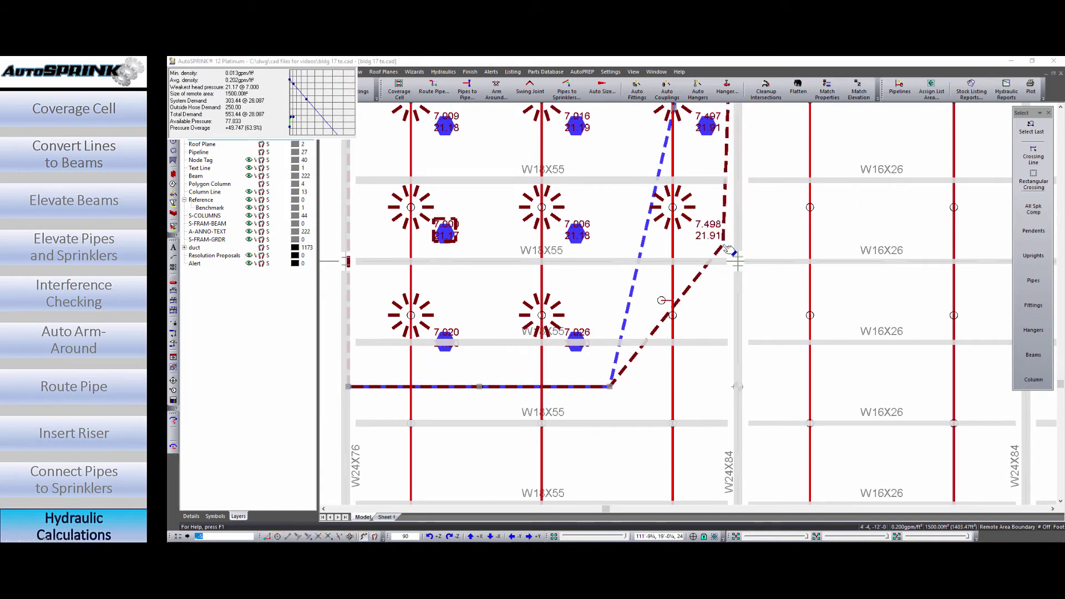
Step: Square off the remote area boundary's notch at grid D by snapping its side point to the girder and moving the sloped edge's midpoint inward
drag(724, 251, 740, 260)
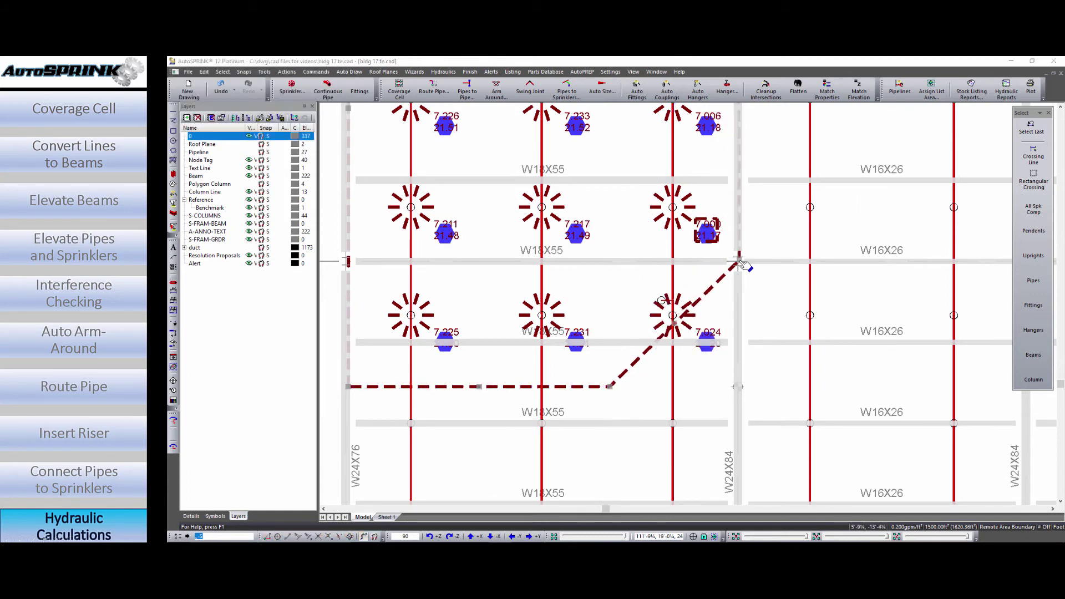
drag(674, 324, 610, 262)
Step: Review the remote area's hydraulic analysis report: area data, system demand graph, pipes by velocity, node analysis and pipe analysis
right_click(609, 370)
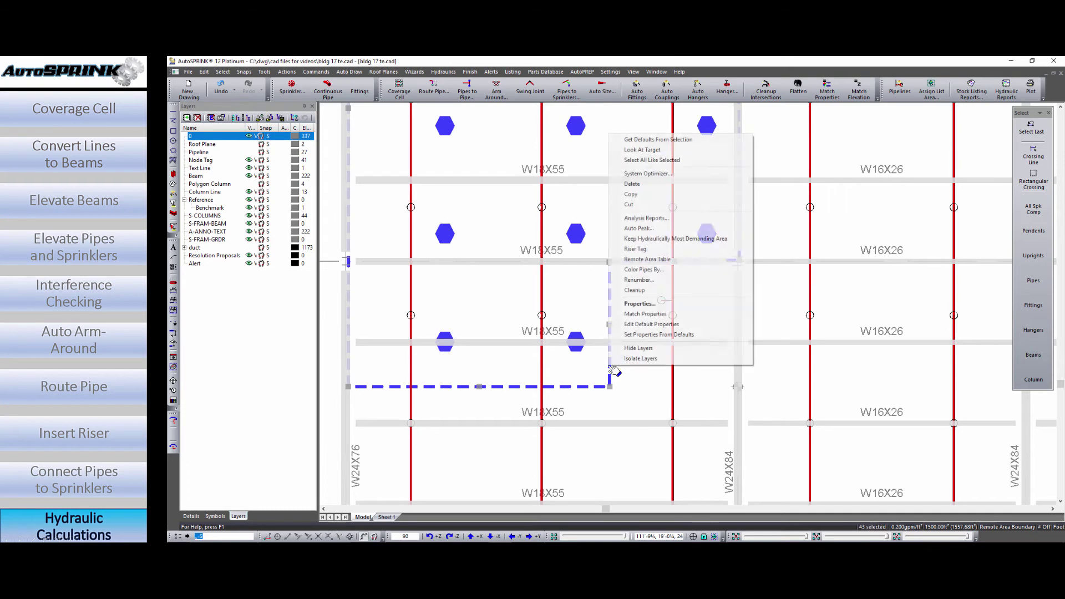
click(650, 221)
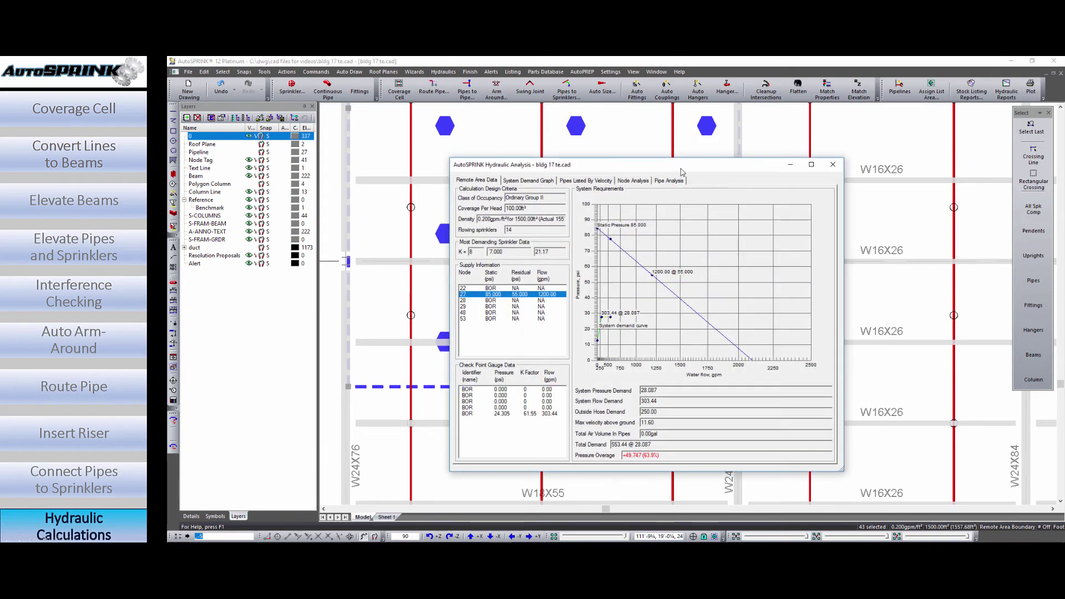
drag(681, 169, 664, 145)
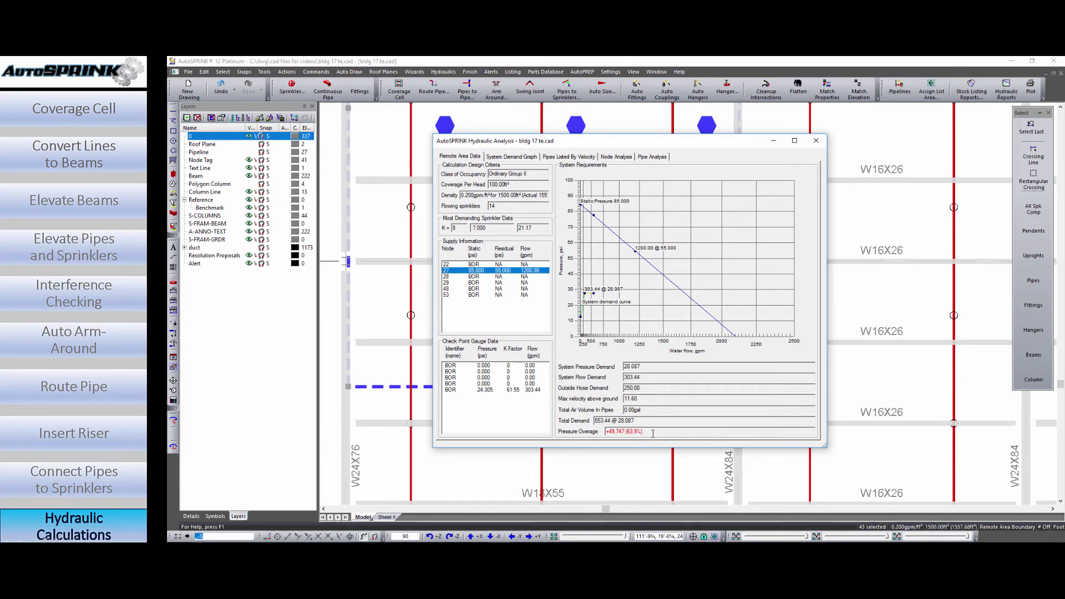
click(509, 157)
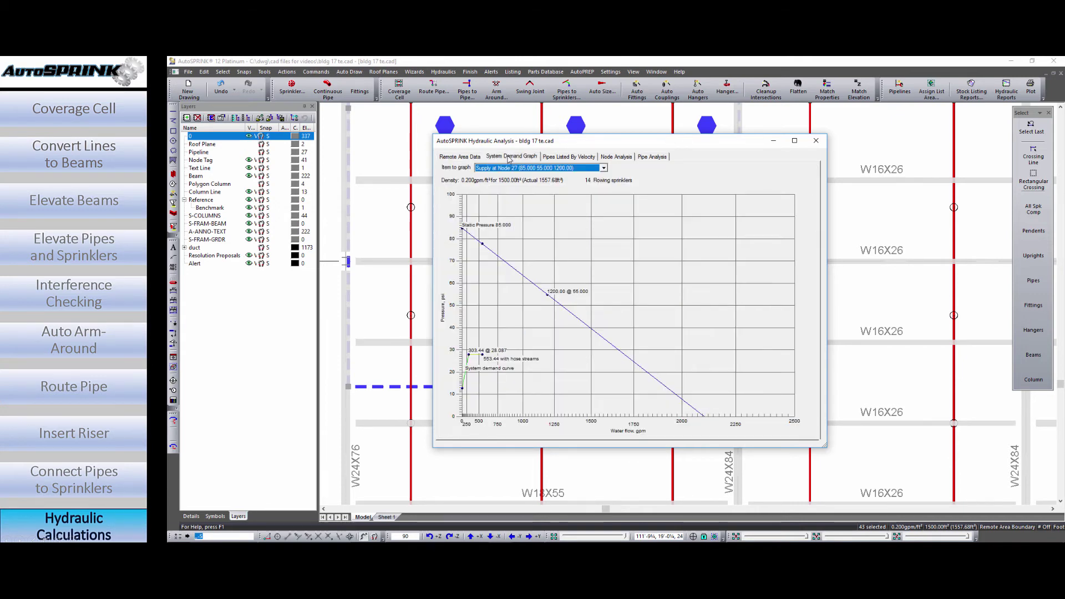
click(556, 157)
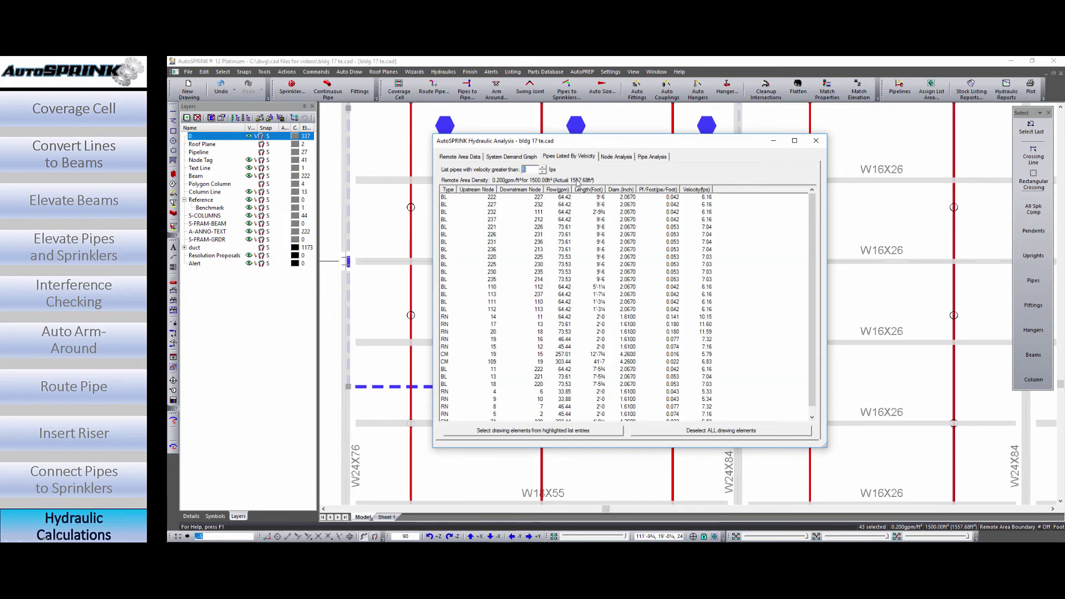
click(621, 159)
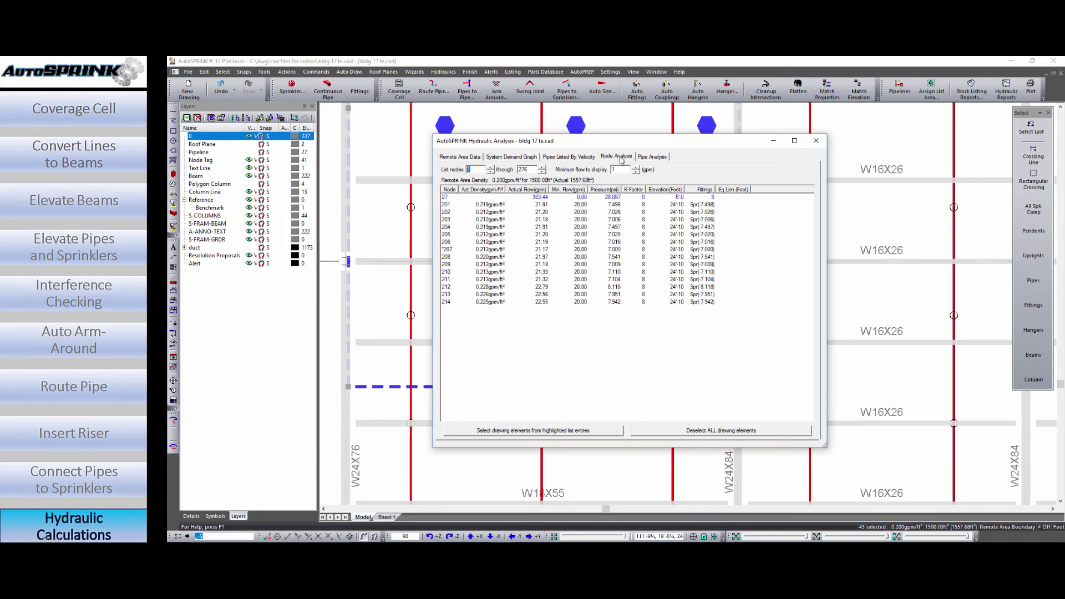
click(652, 158)
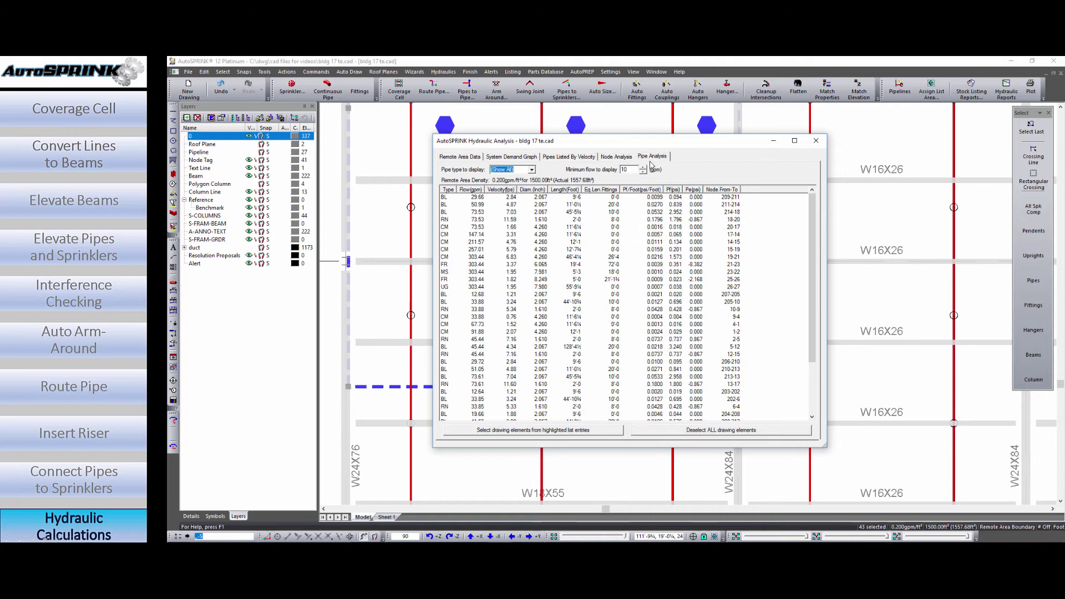
click(816, 141)
scroll(738, 374, down, 5)
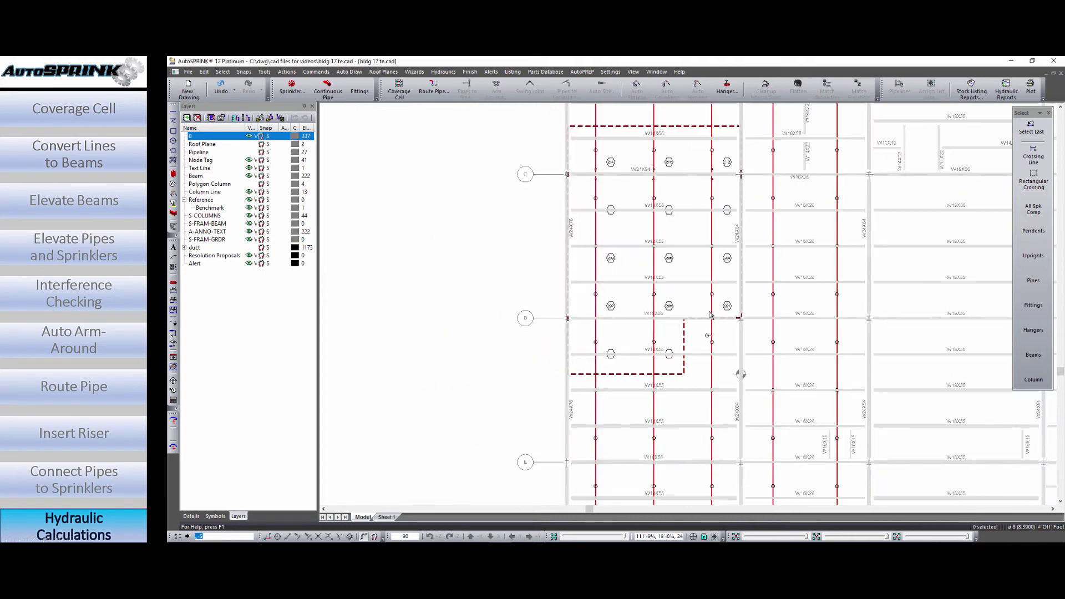
click(677, 417)
right_click(676, 411)
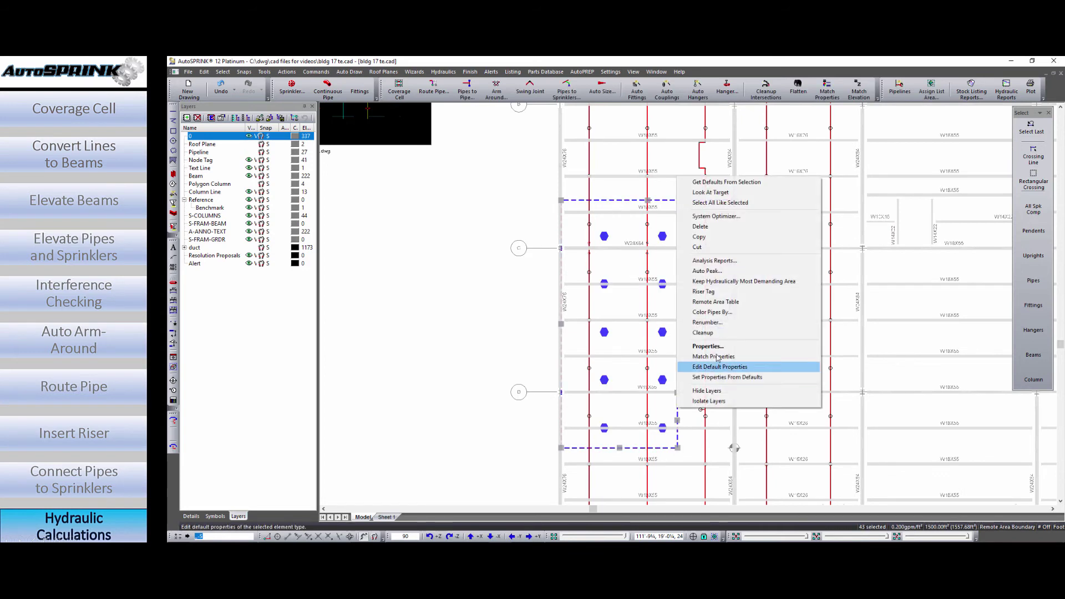
click(480, 361)
Step: Dimension the spacing between the five branch lines with an area dimension across them near grid E
scroll(649, 366, down, 5)
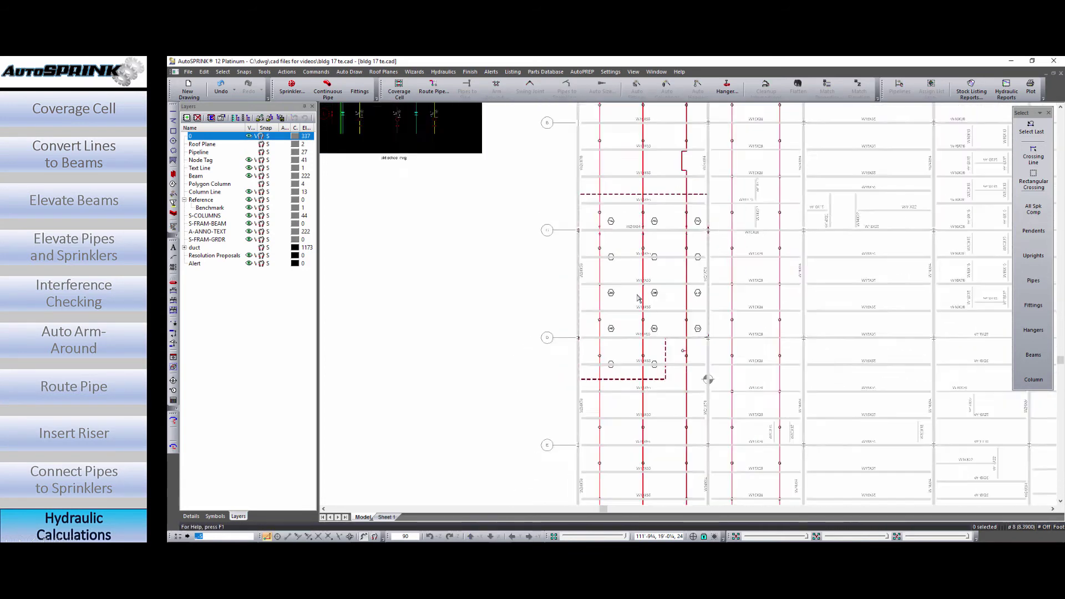
scroll(616, 442, up, 5)
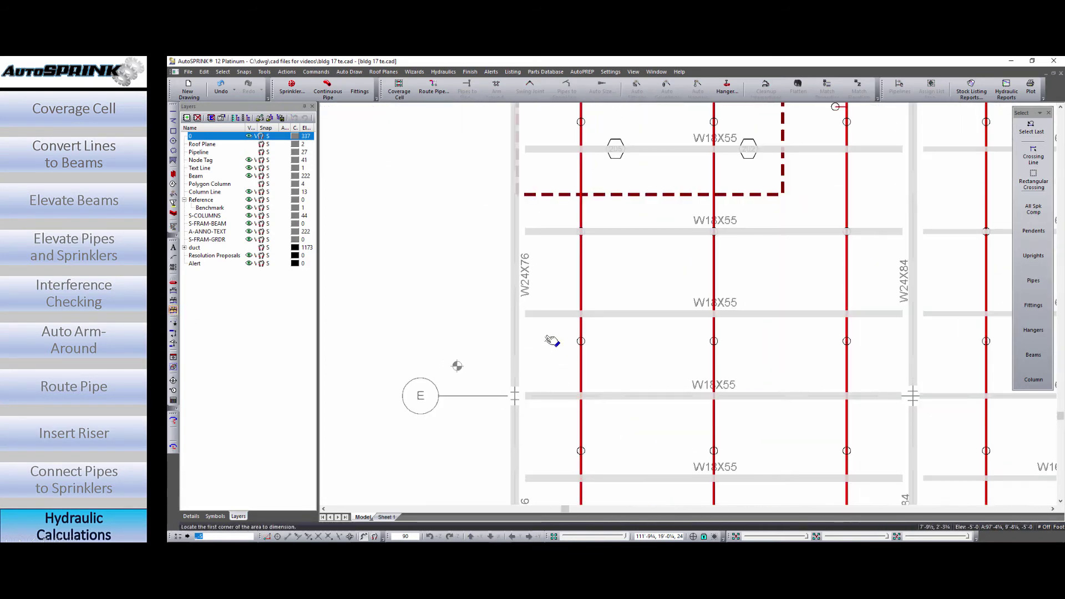
click(546, 335)
click(876, 355)
click(790, 376)
middle_drag(787, 376, 647, 372)
scroll(628, 371, down, 2)
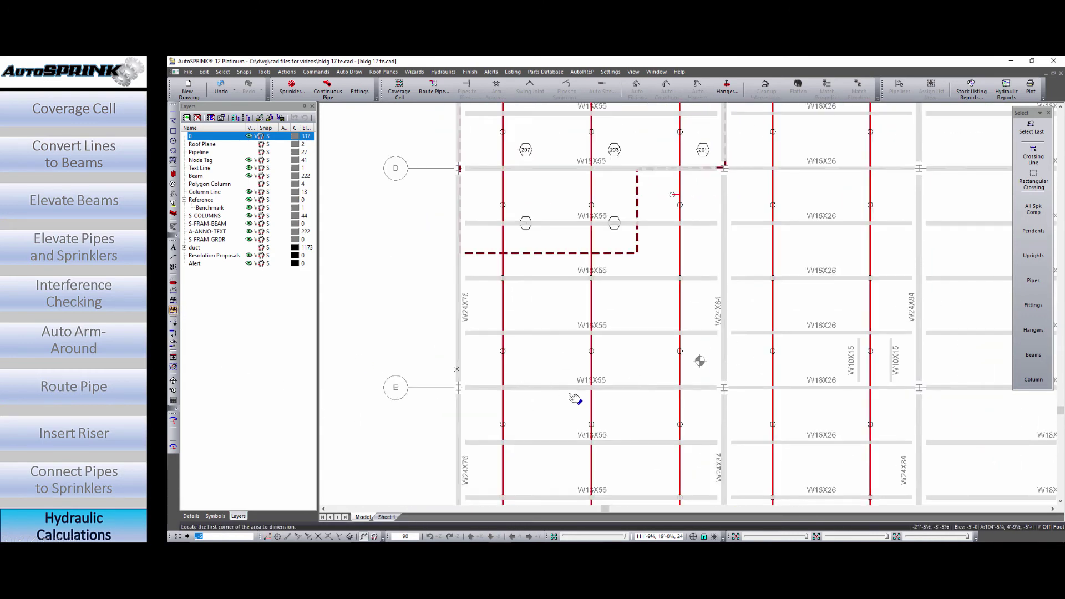
click(490, 345)
click(886, 368)
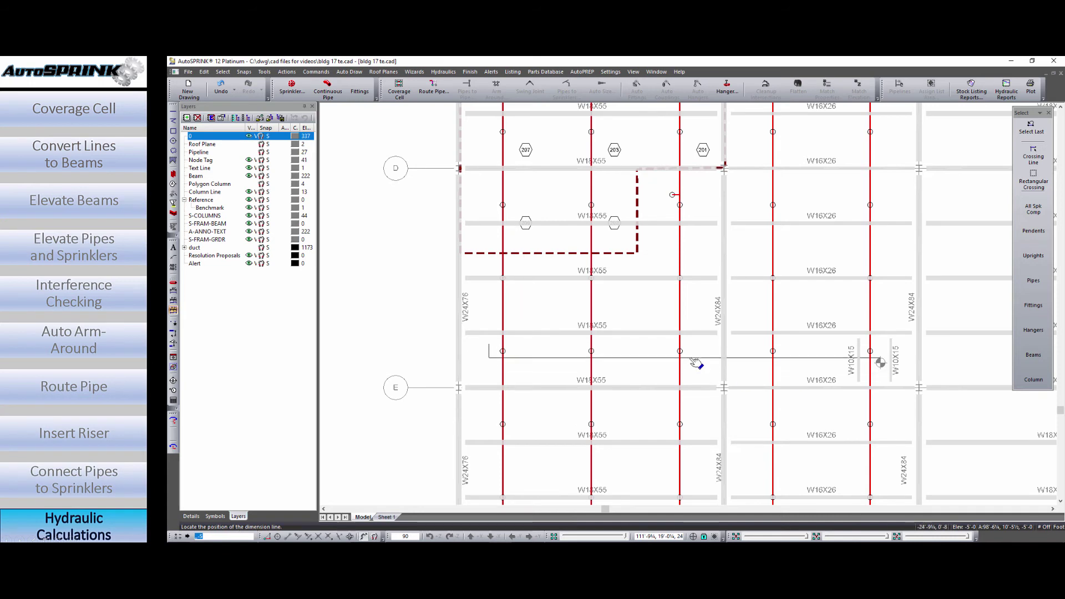
scroll(854, 376, up, 3)
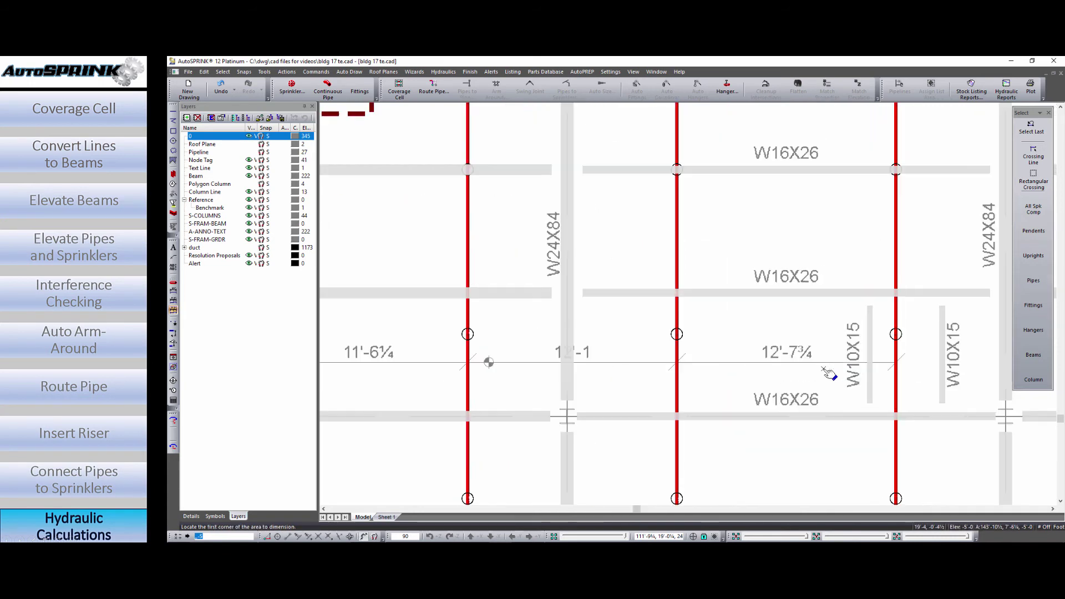
scroll(682, 410, down, 6)
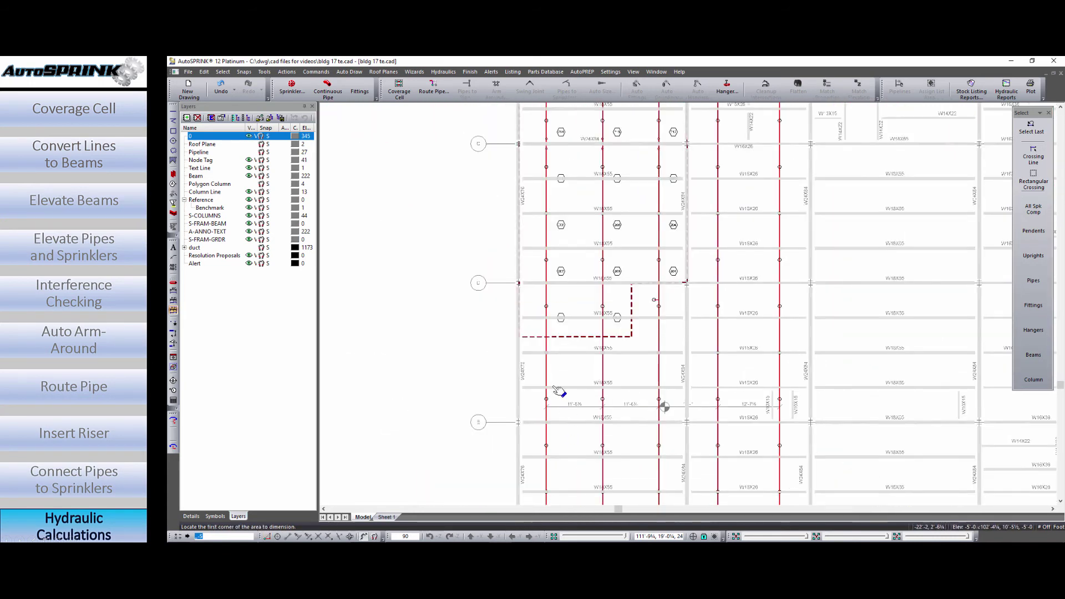
Step: Dimension the sprinkler spacing along the first branch line, and remove the temporary spacing dimensions
middle_drag(566, 413, 571, 314)
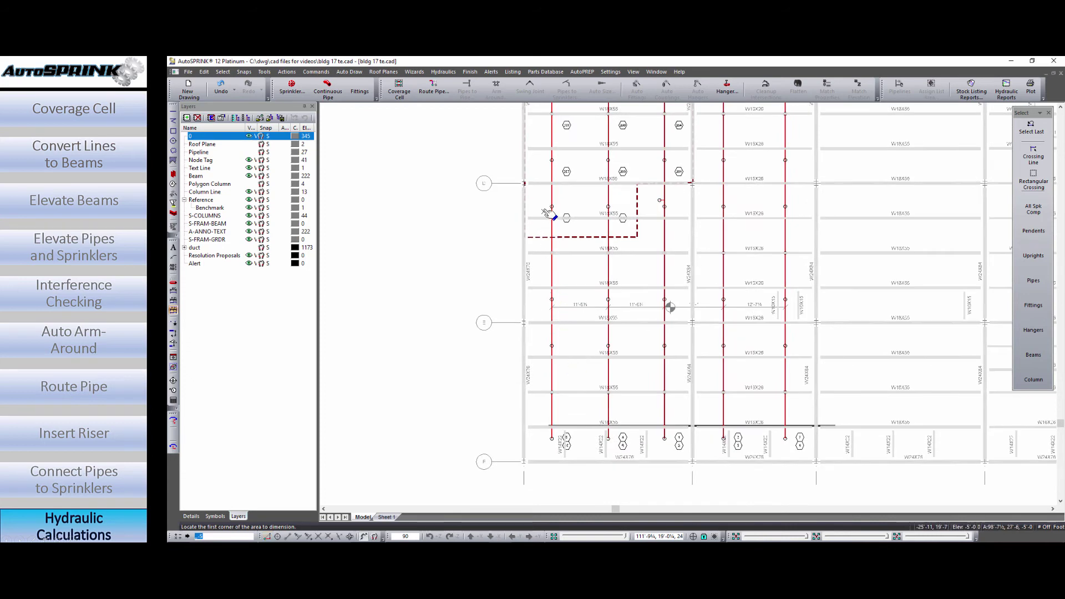
click(571, 353)
scroll(564, 276, up, 3)
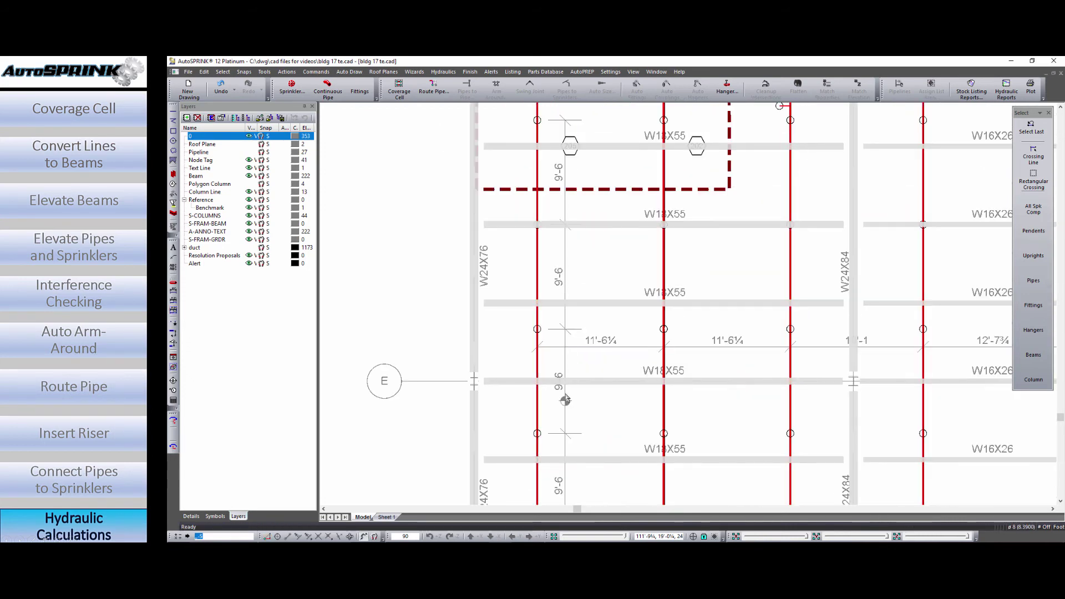
scroll(565, 399, down, 3)
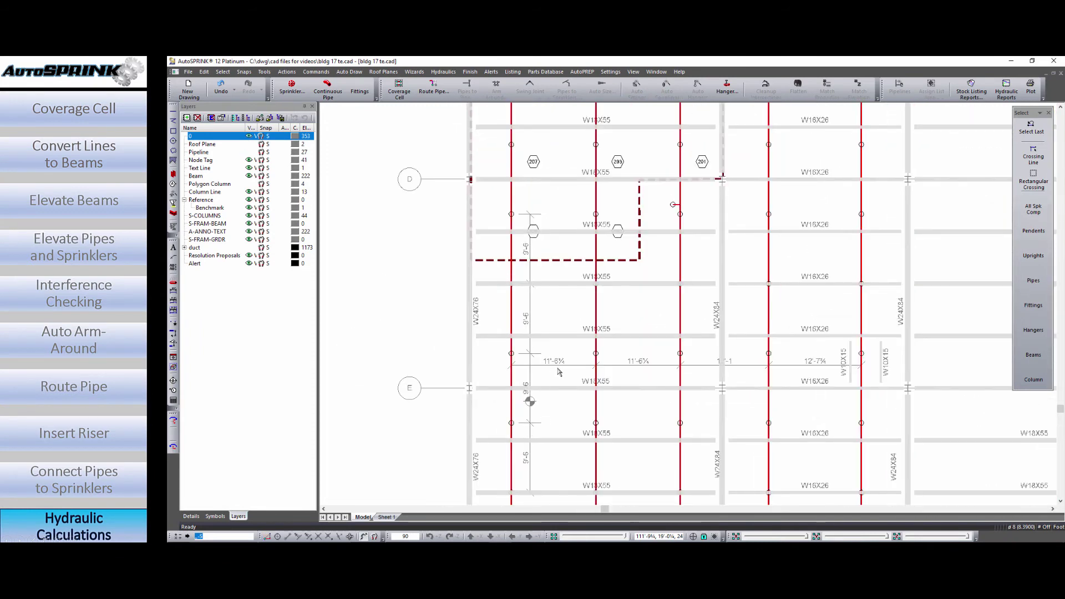
right_click(558, 371)
click(582, 394)
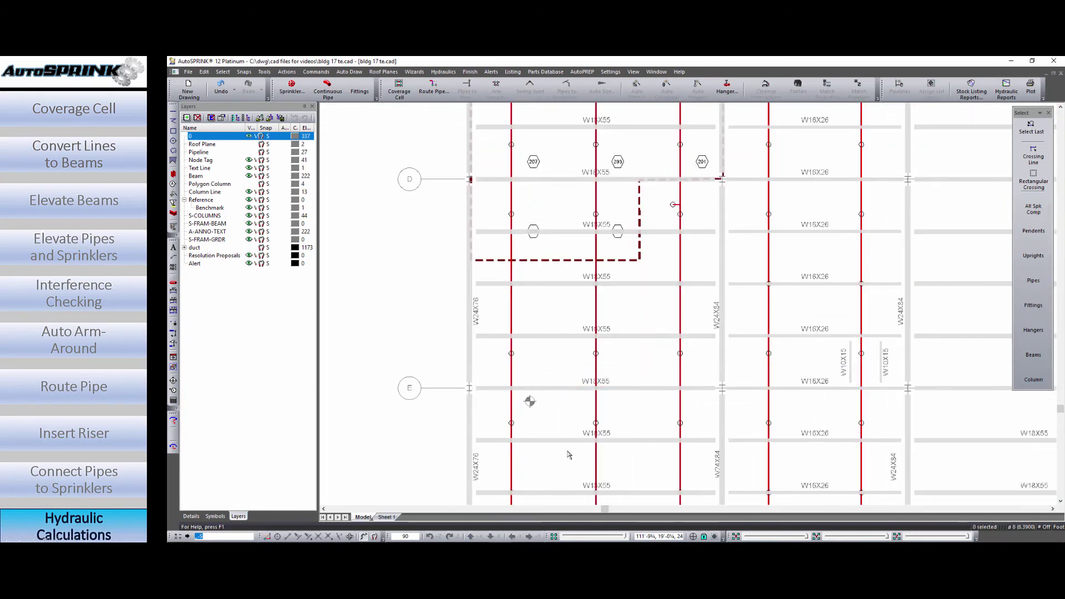
Step: Set the remote area boundary's sprinkler head spacing along branch lines to 9-6 and the distance between branch lines to 12
scroll(569, 455, down, 3)
double_click(610, 382)
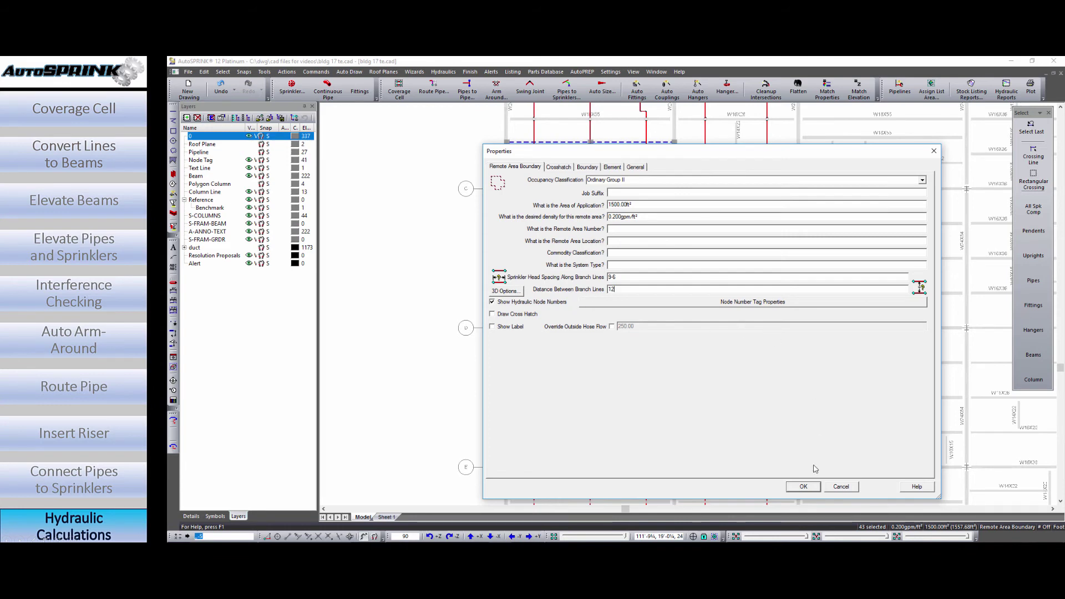
click(805, 488)
Step: Run Auto Peak on the remote area boundary to relocate it to the most demanding area along its branch lines
right_click(619, 350)
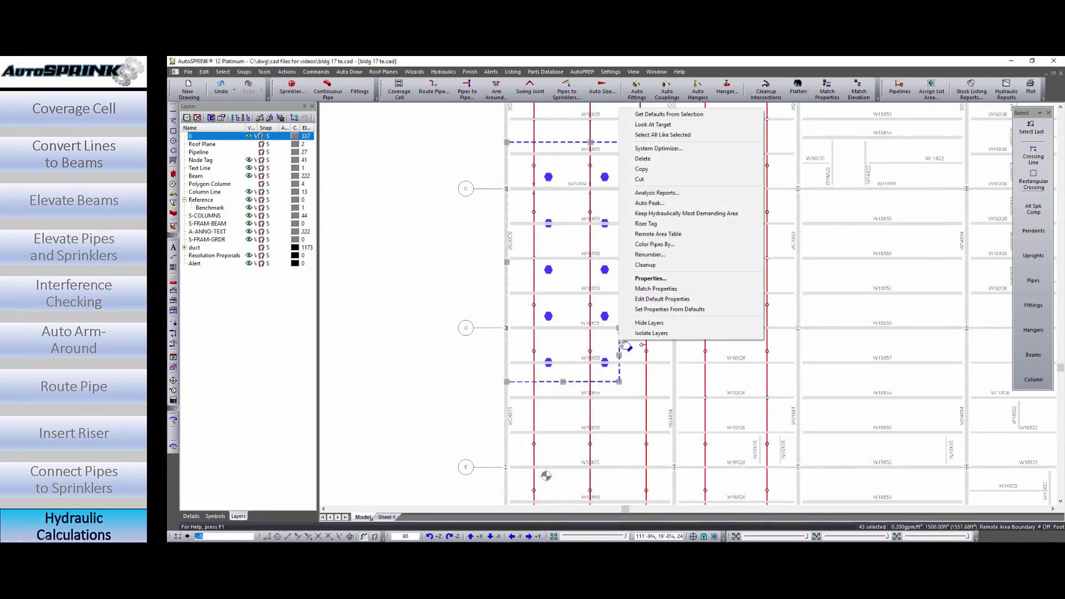
click(647, 203)
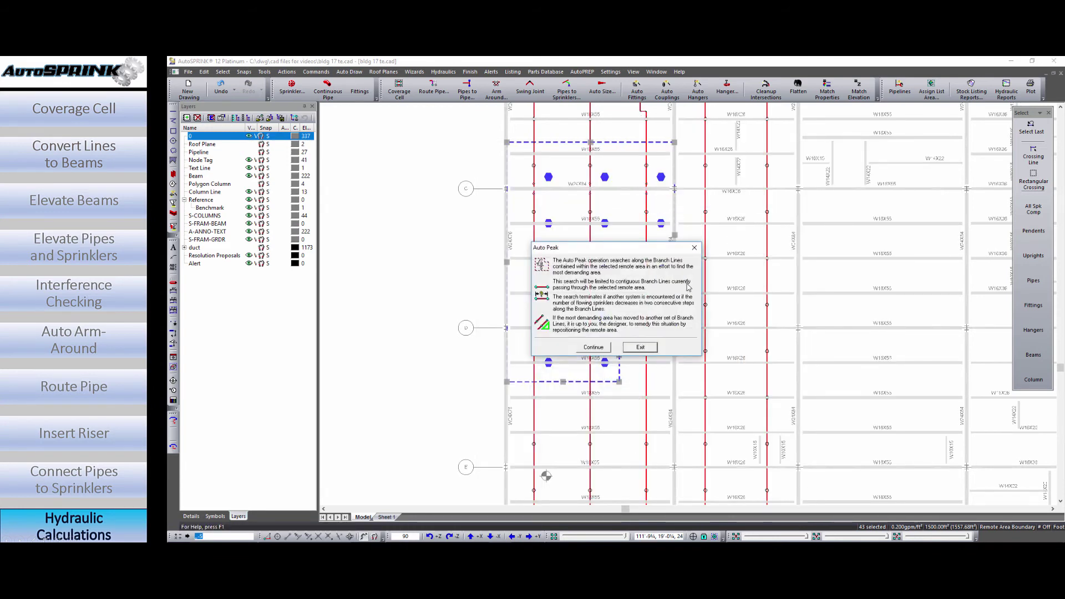
click(593, 347)
middle_drag(691, 465, 689, 270)
scroll(554, 360, down, 4)
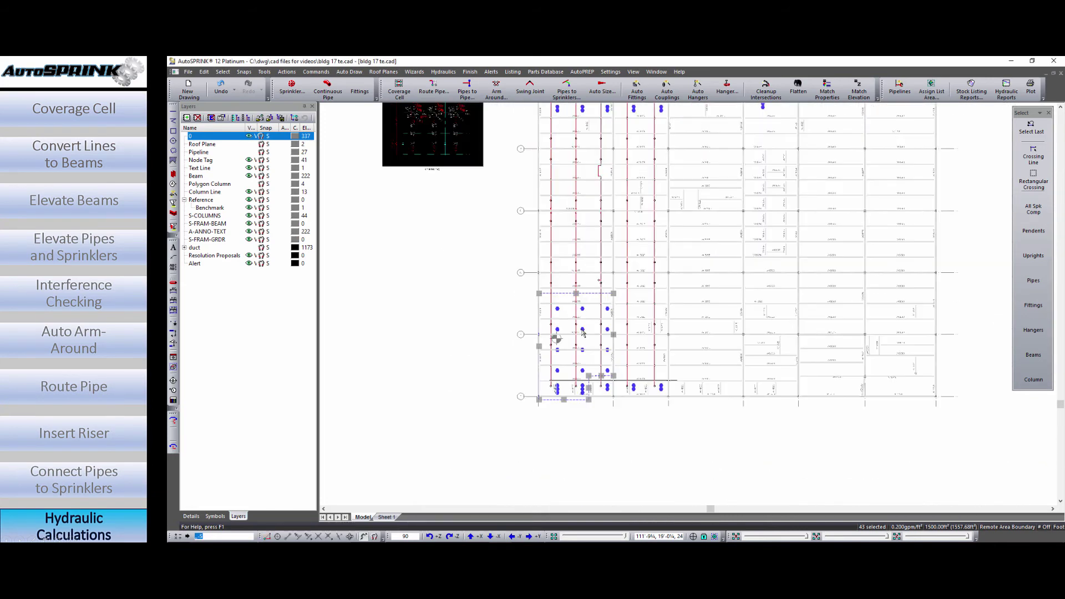
mouse_move(567, 341)
middle_down()
mouse_move(572, 376)
mouse_move(634, 387)
mouse_move(656, 358)
mouse_move(632, 381)
middle_up()
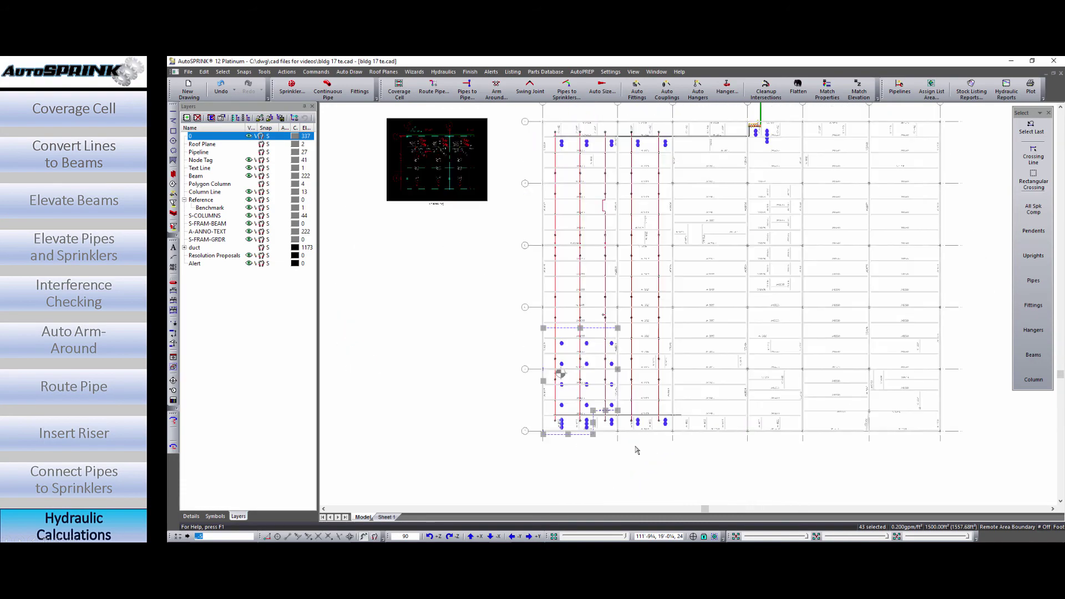
Step: Review the relocated remote area's analysis report for sprinkler coverage, system demand and pressure overage
right_click(600, 329)
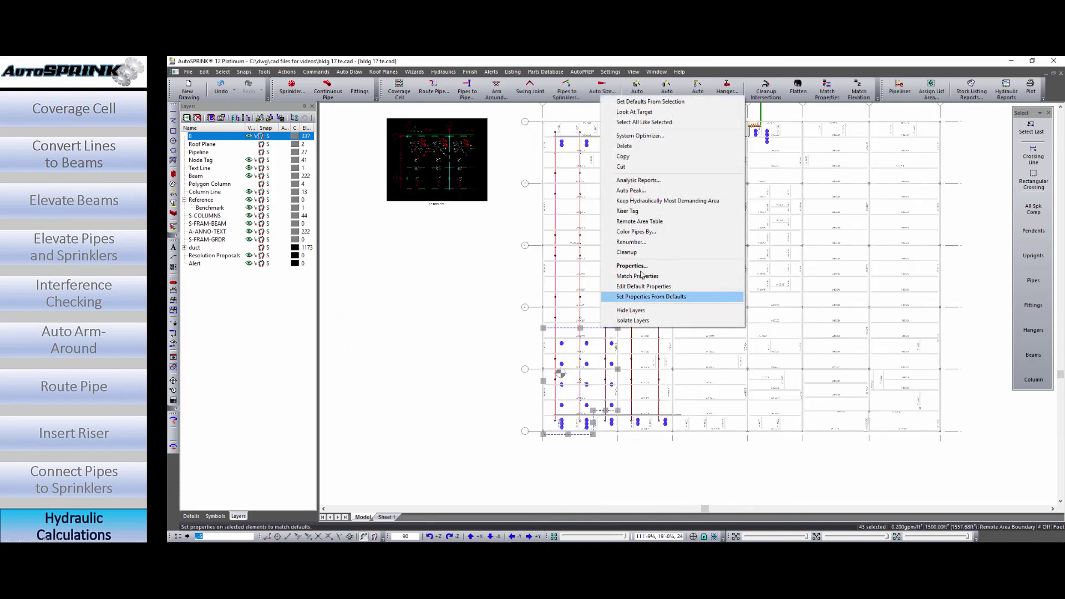
click(639, 179)
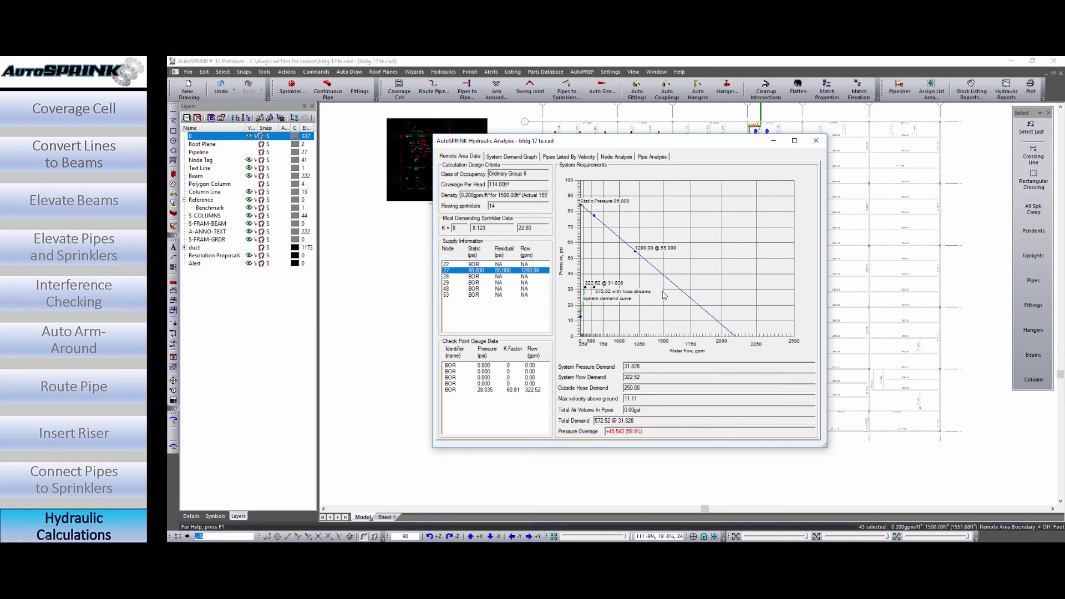
click(816, 141)
key(Escape)
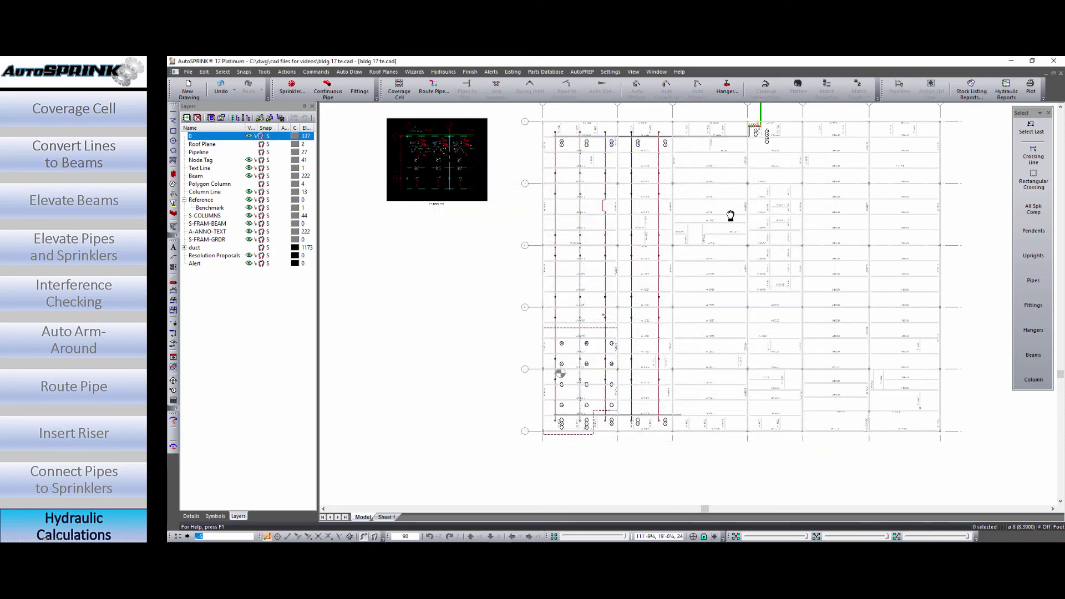
Step: View the complete building model with its ductwork and sprinkler piping from a rotated 3D angle
middle_drag(730, 216, 710, 244)
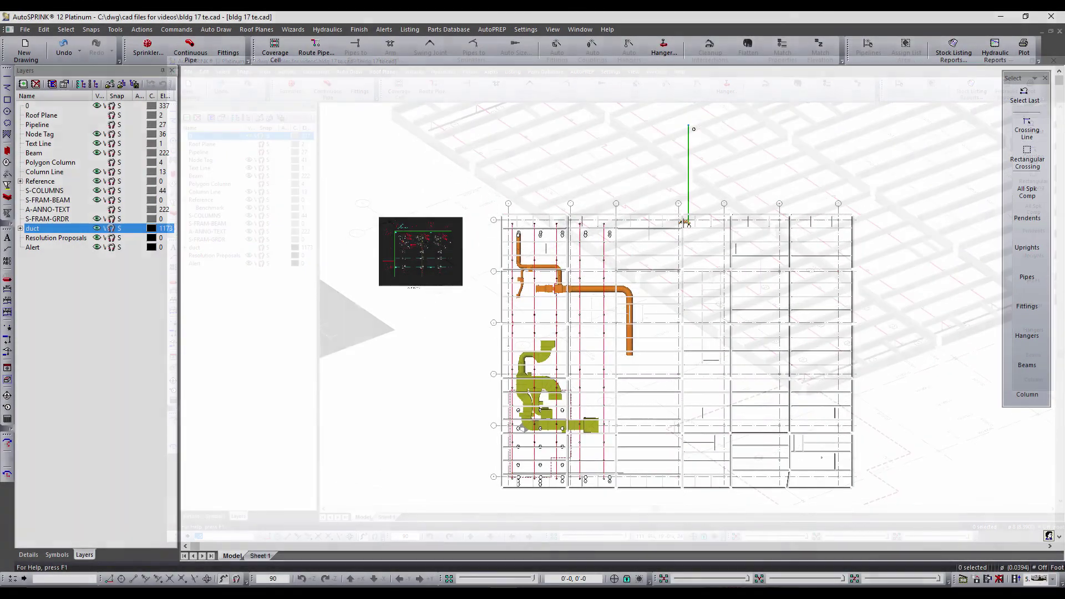
click(1017, 580)
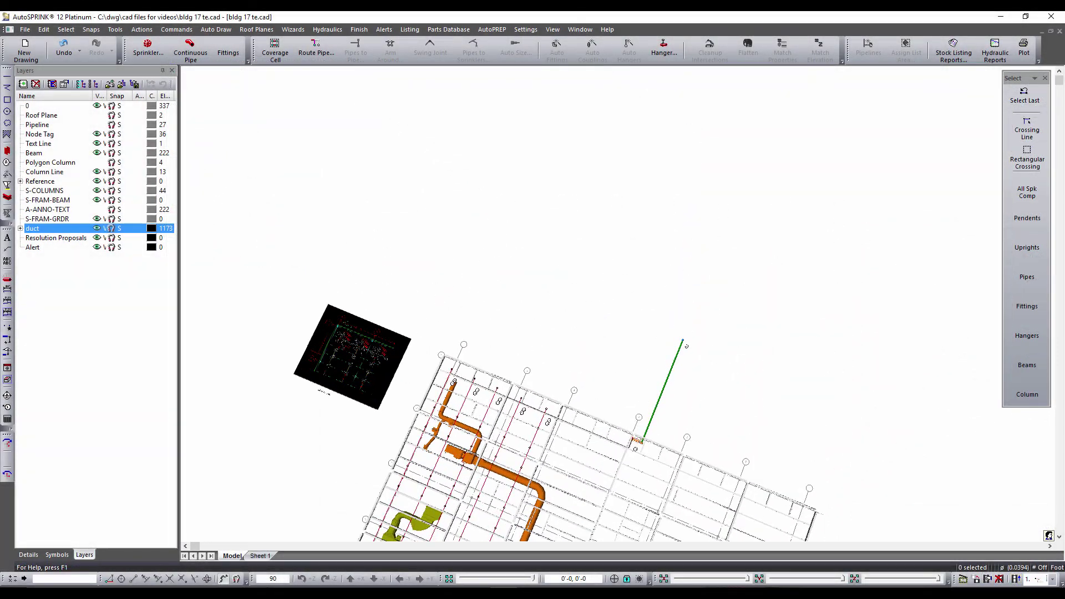